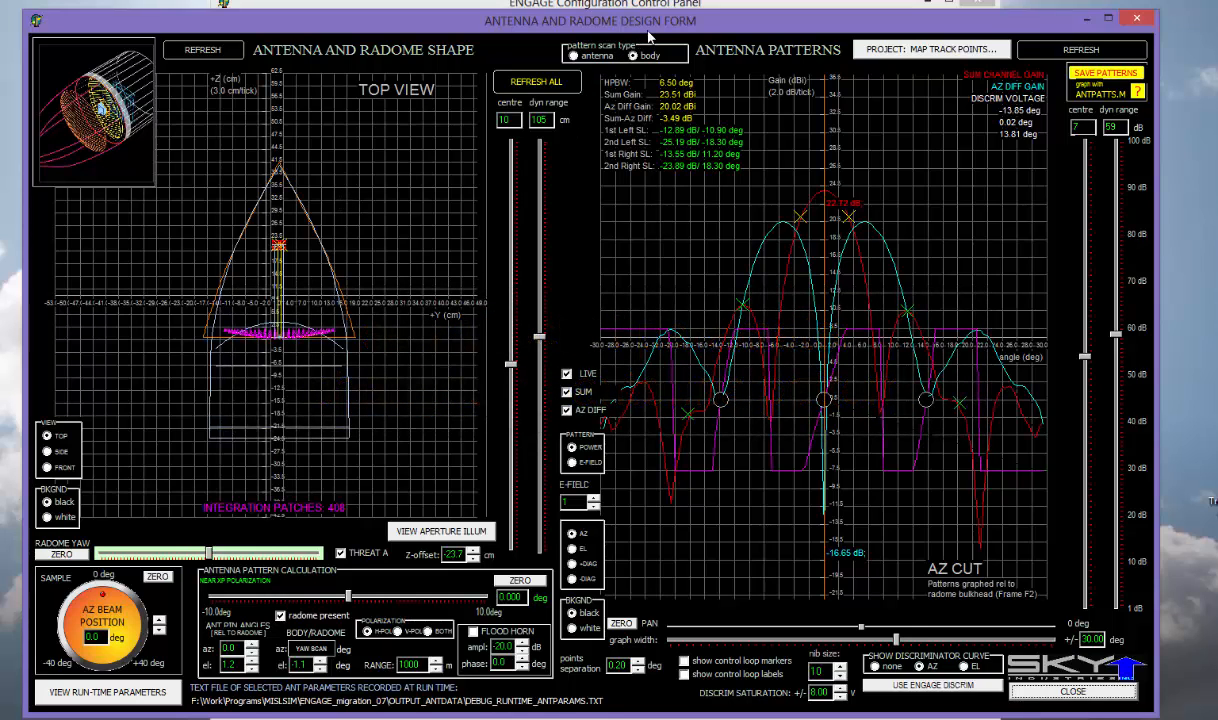
- Shift the design form slightly right and toggle the threat outline off and on in the radome plot
drag(652, 33, 670, 33)
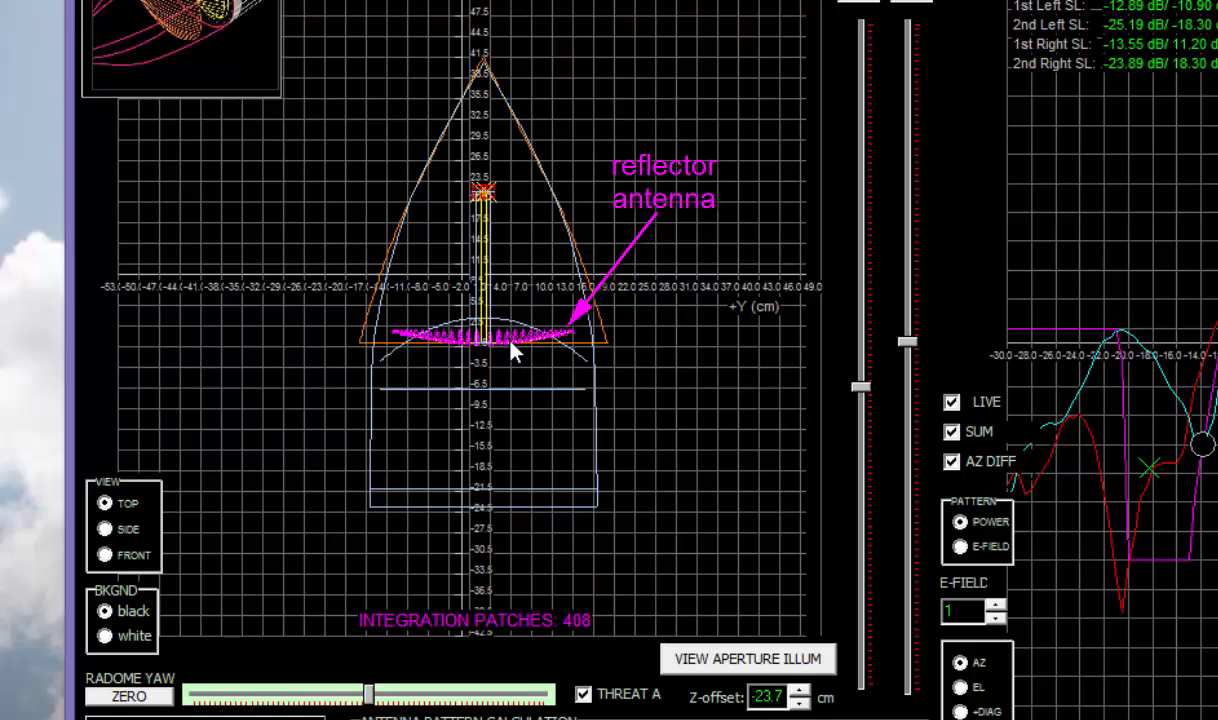
click(585, 701)
click(584, 695)
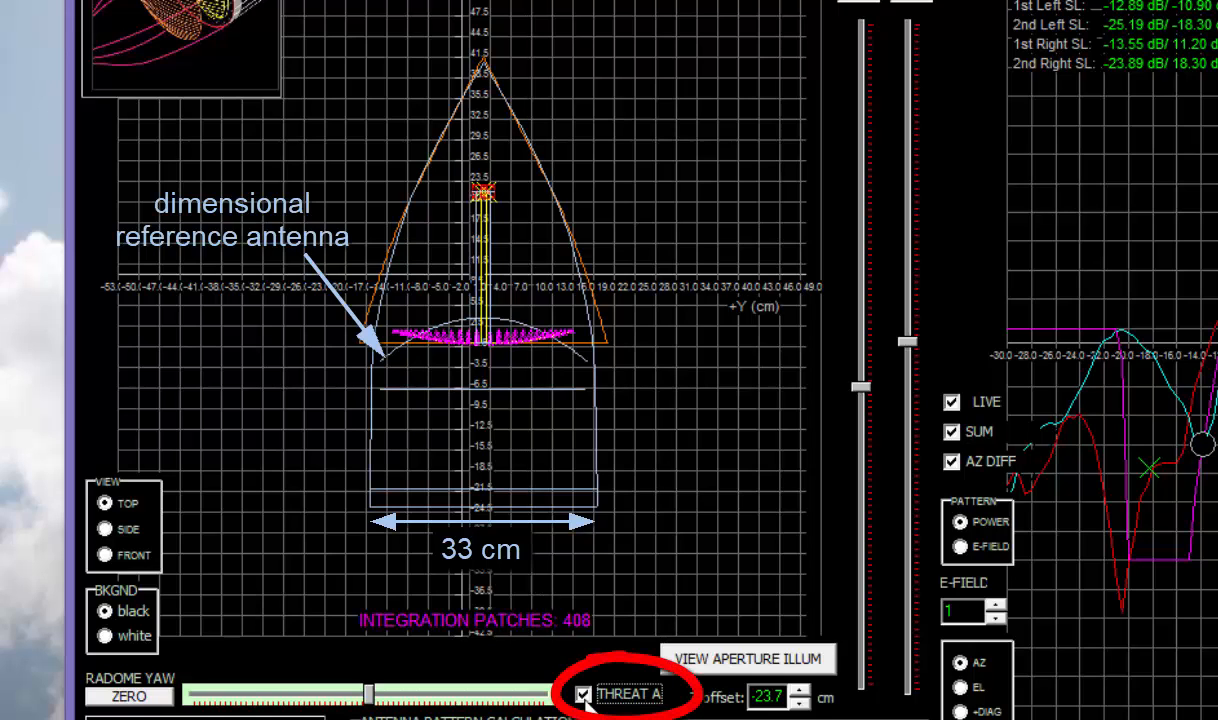
click(584, 695)
click(584, 695)
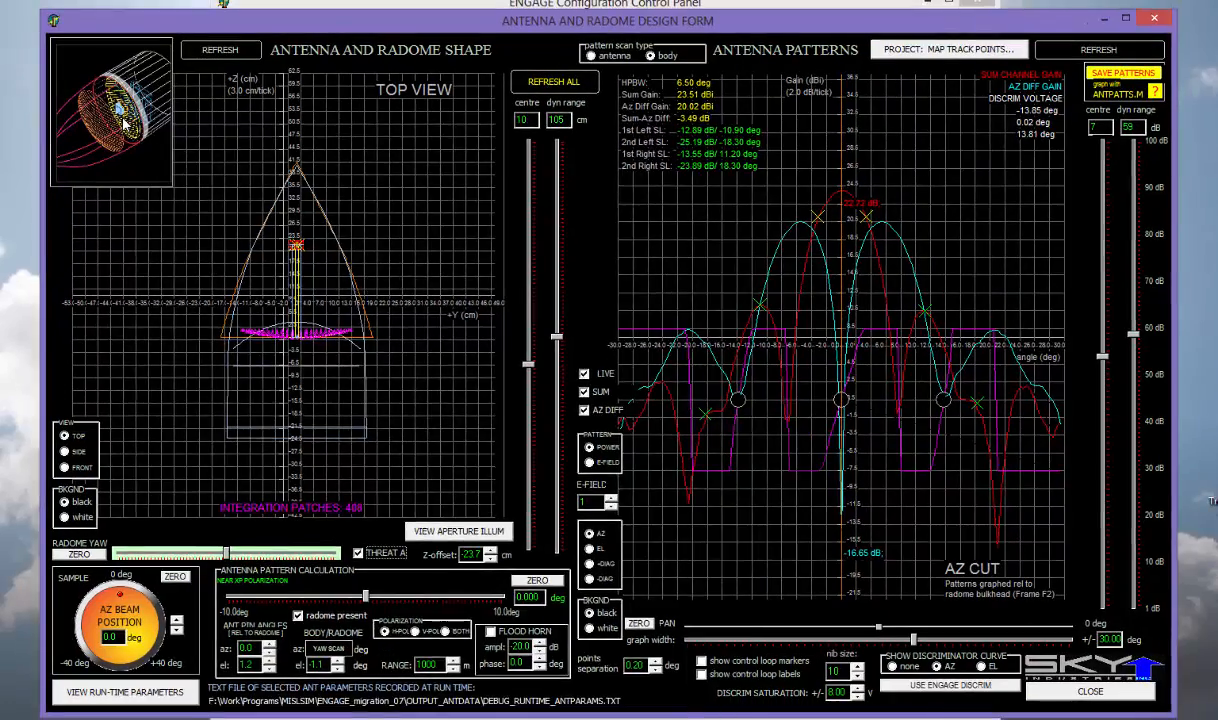
- Bring up the Seeker Antenna window and move it toward the upper left
key(alt+Tab)
drag(235, 137, 143, 75)
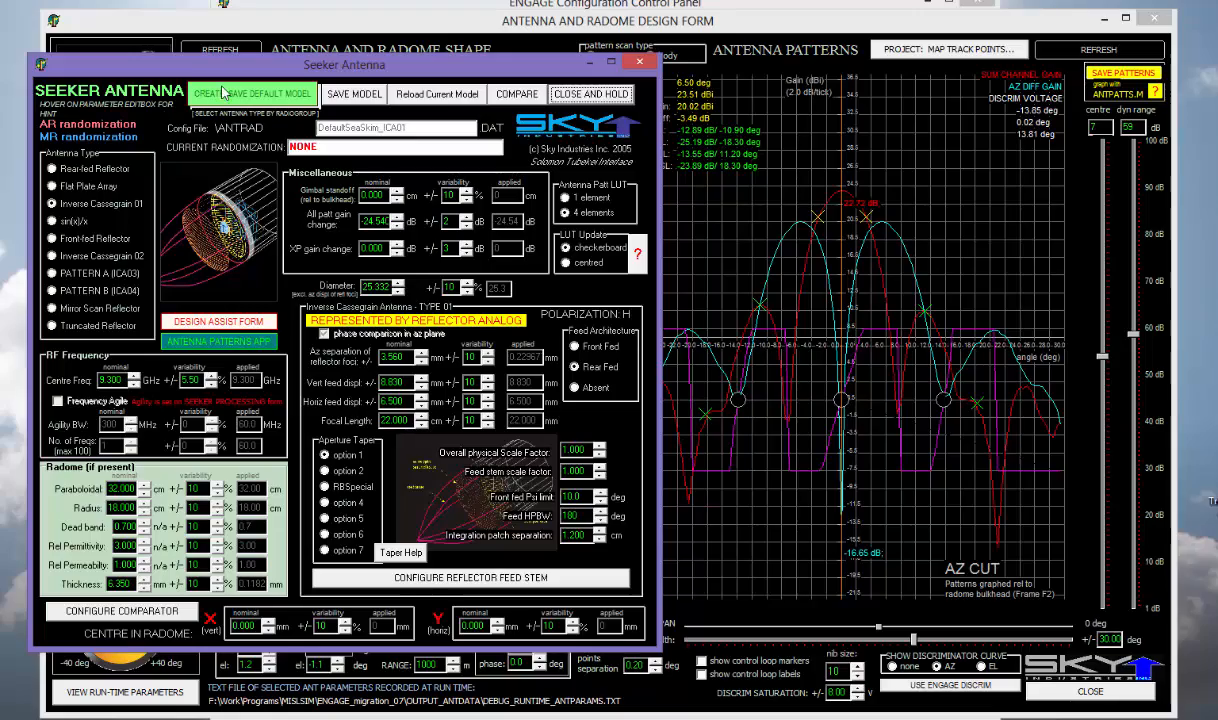
drag(259, 76, 244, 82)
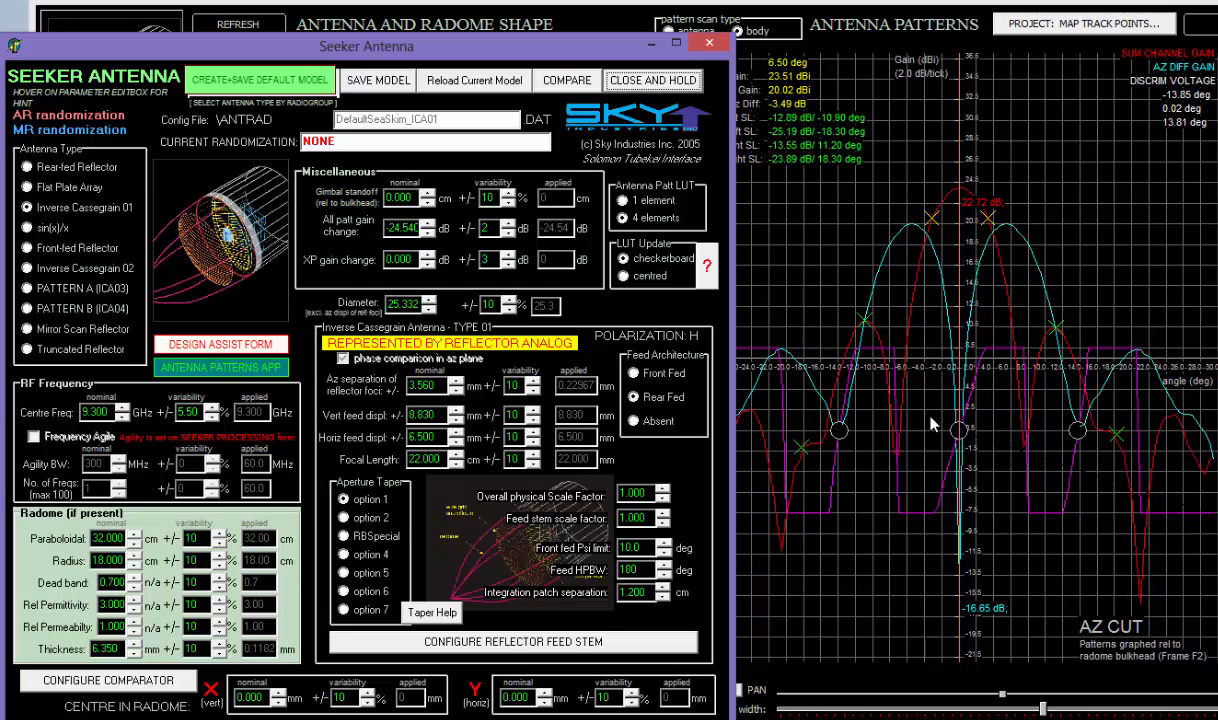
click(667, 4)
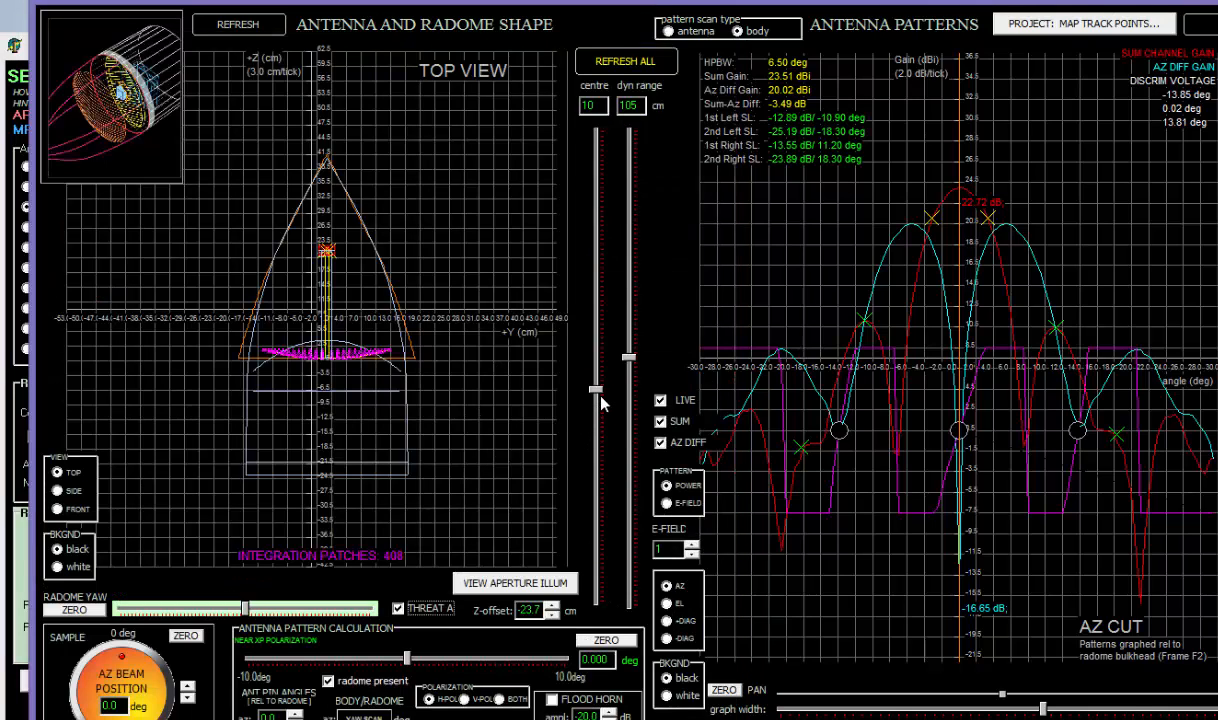
- Zoom the radome top view to centre 11 with a 58 cm dynamic range
mouse_move(598, 392)
mouse_down()
mouse_move(597, 412)
mouse_move(590, 383)
mouse_move(594, 398)
mouse_up()
drag(631, 354, 630, 468)
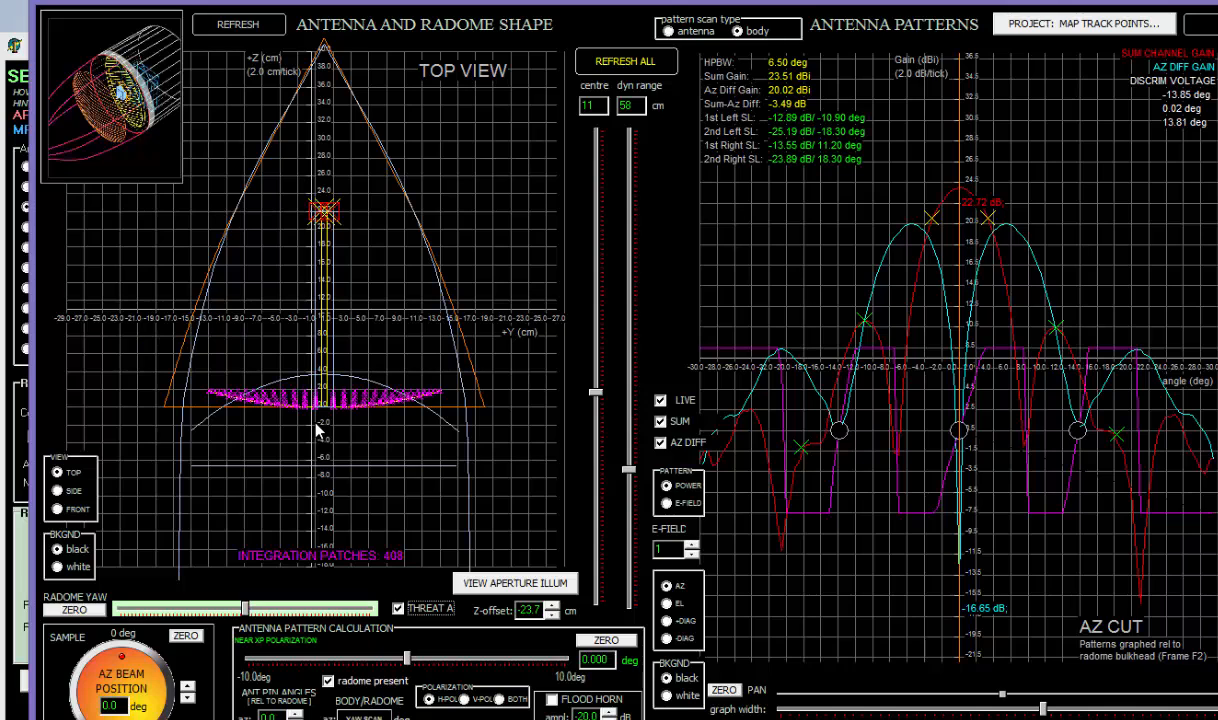
click(19, 533)
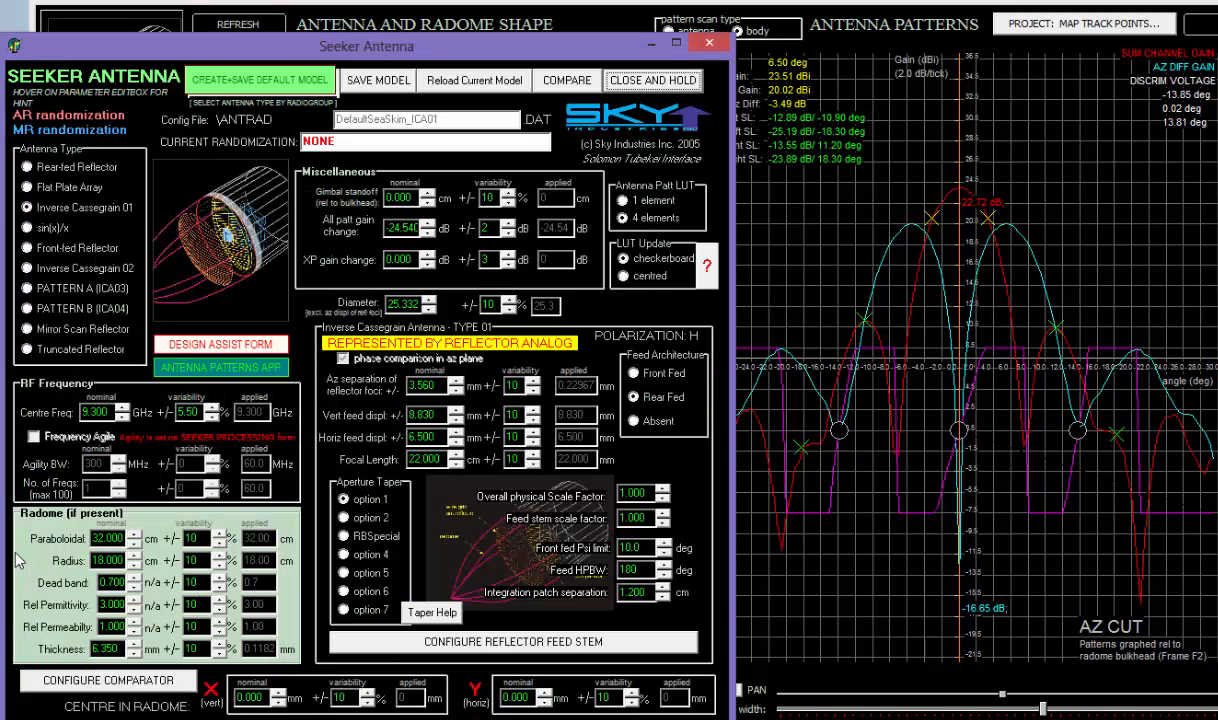
click(268, 4)
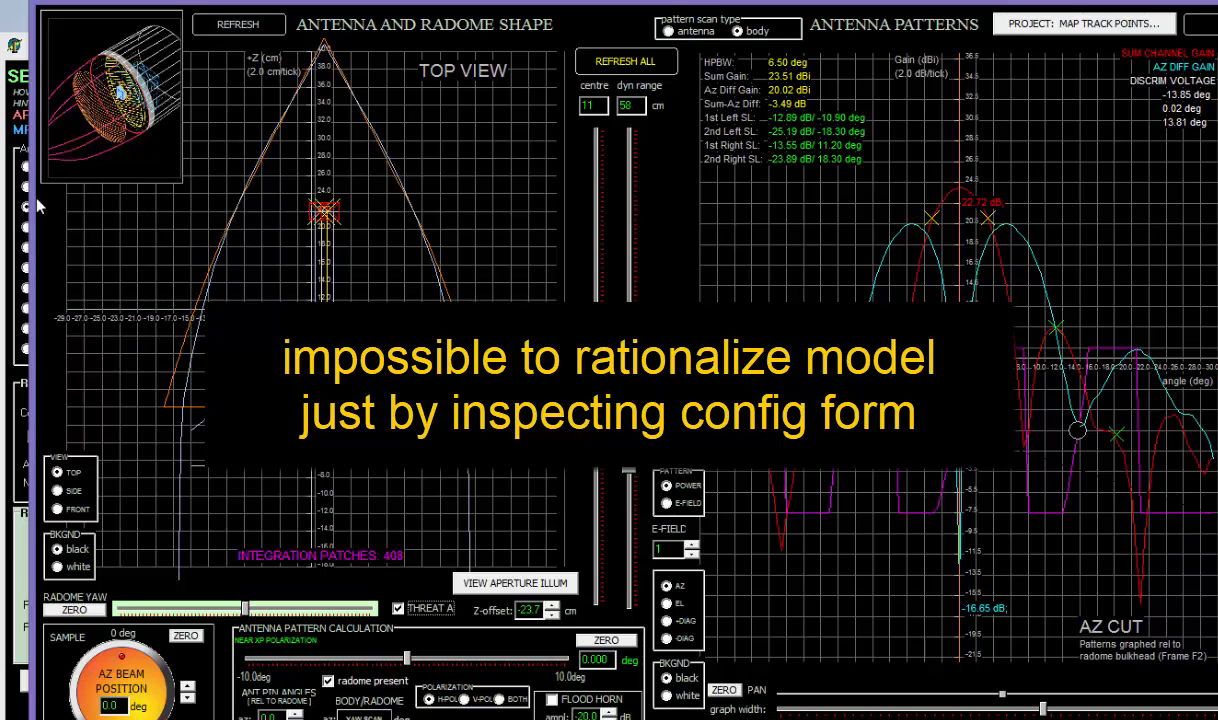
- Turn off LIVE pattern updating and steer the AZ beam to 13.0 deg
click(18, 45)
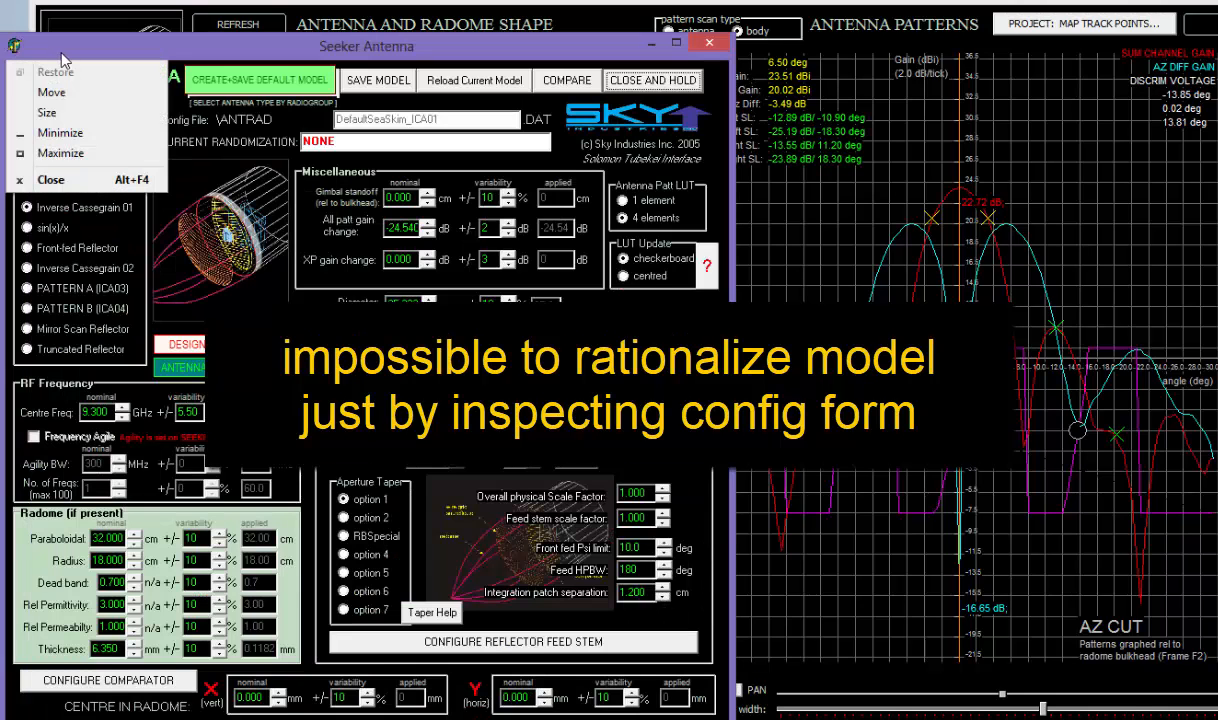
click(78, 47)
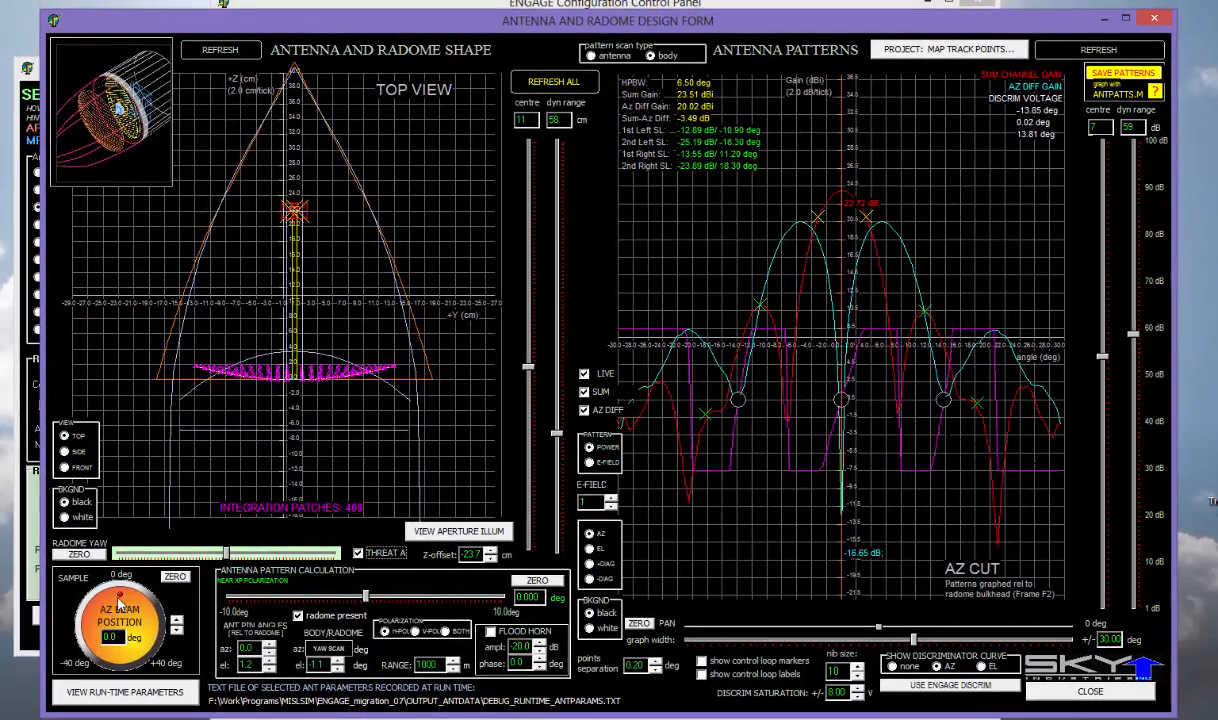
mouse_move(116, 596)
mouse_down()
mouse_move(160, 613)
mouse_move(149, 577)
mouse_move(105, 601)
mouse_move(99, 622)
mouse_move(110, 609)
mouse_up()
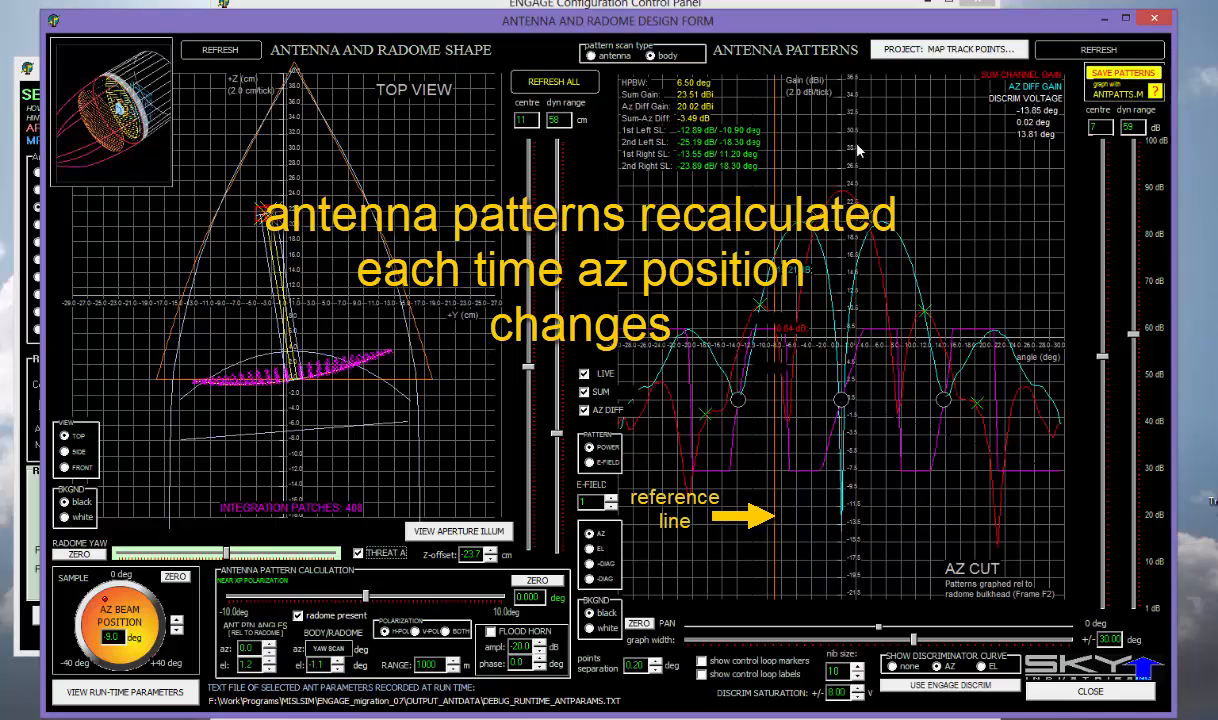
click(585, 375)
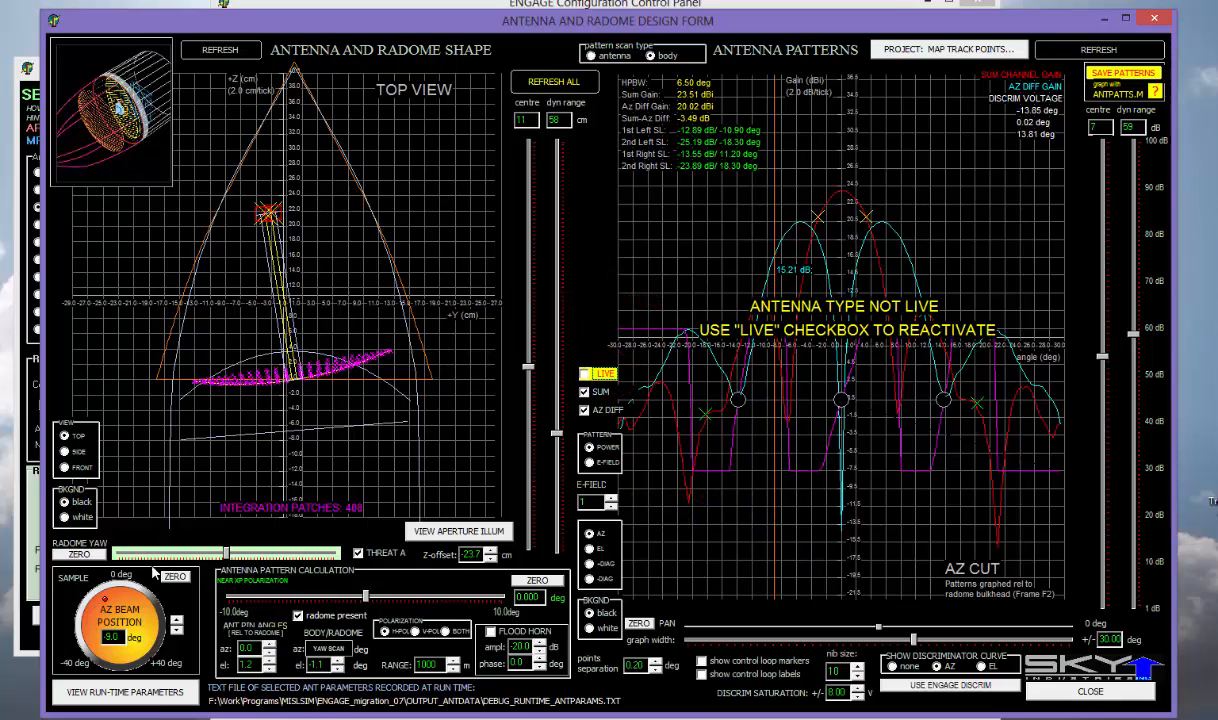
drag(107, 603, 138, 598)
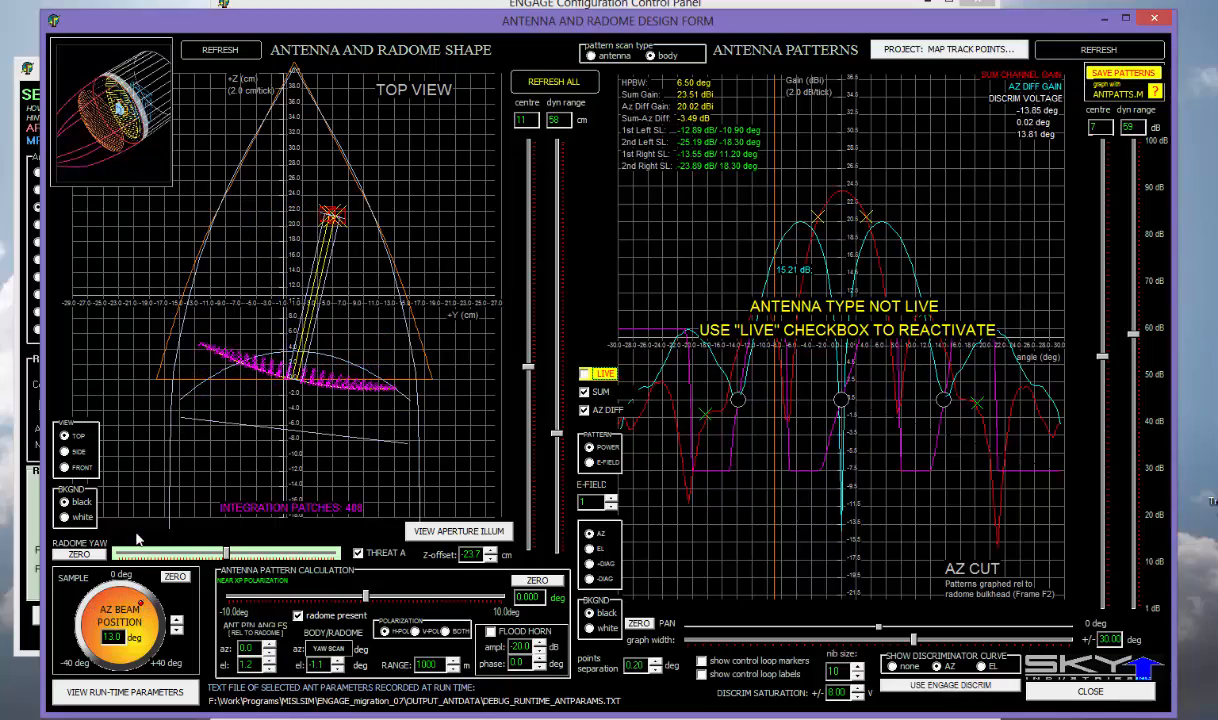
- Switch the radome plot to SIDE view and swing the AZ beam to 31.0 deg
click(65, 451)
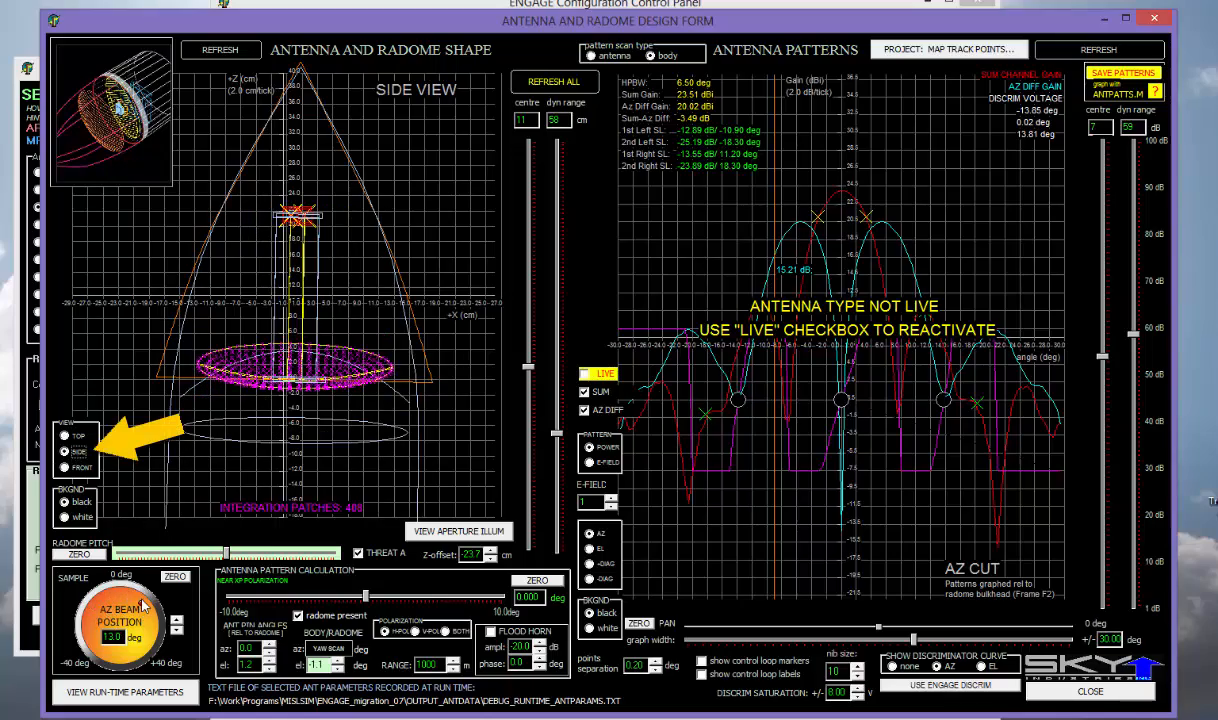
drag(143, 607, 99, 611)
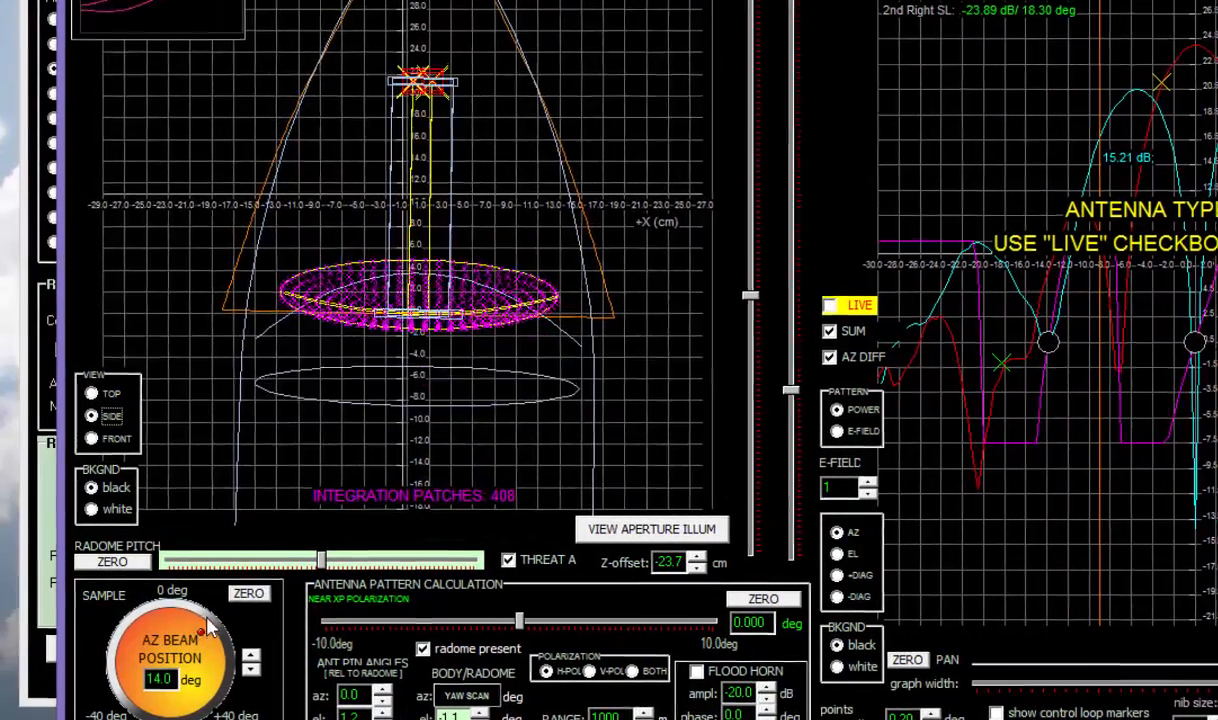
drag(148, 650, 207, 700)
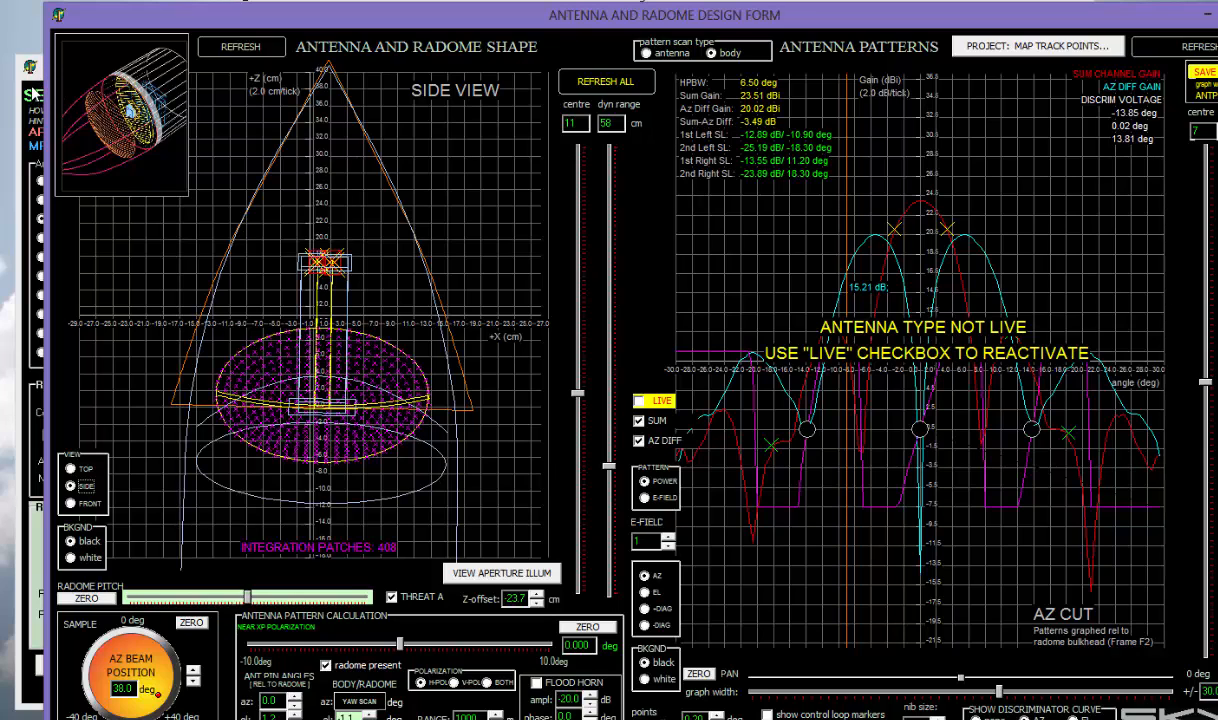
- Move the Seeker Antenna window over to the right of the screen
click(38, 85)
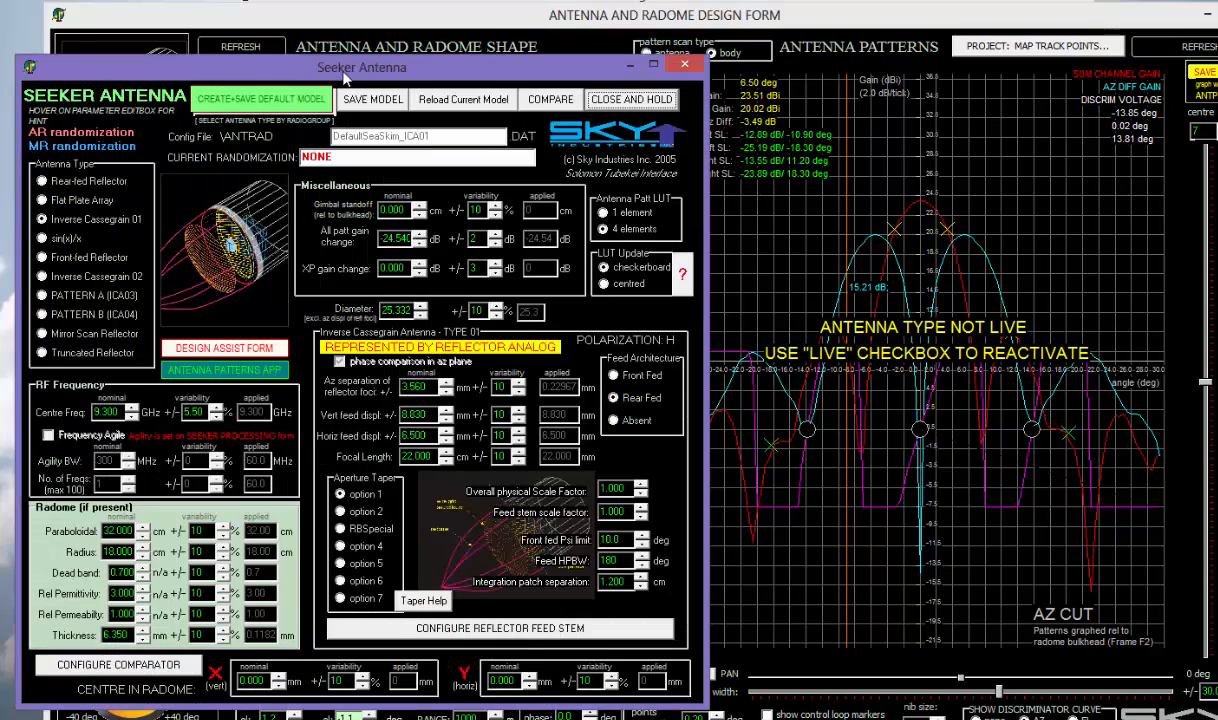
drag(345, 77, 845, 61)
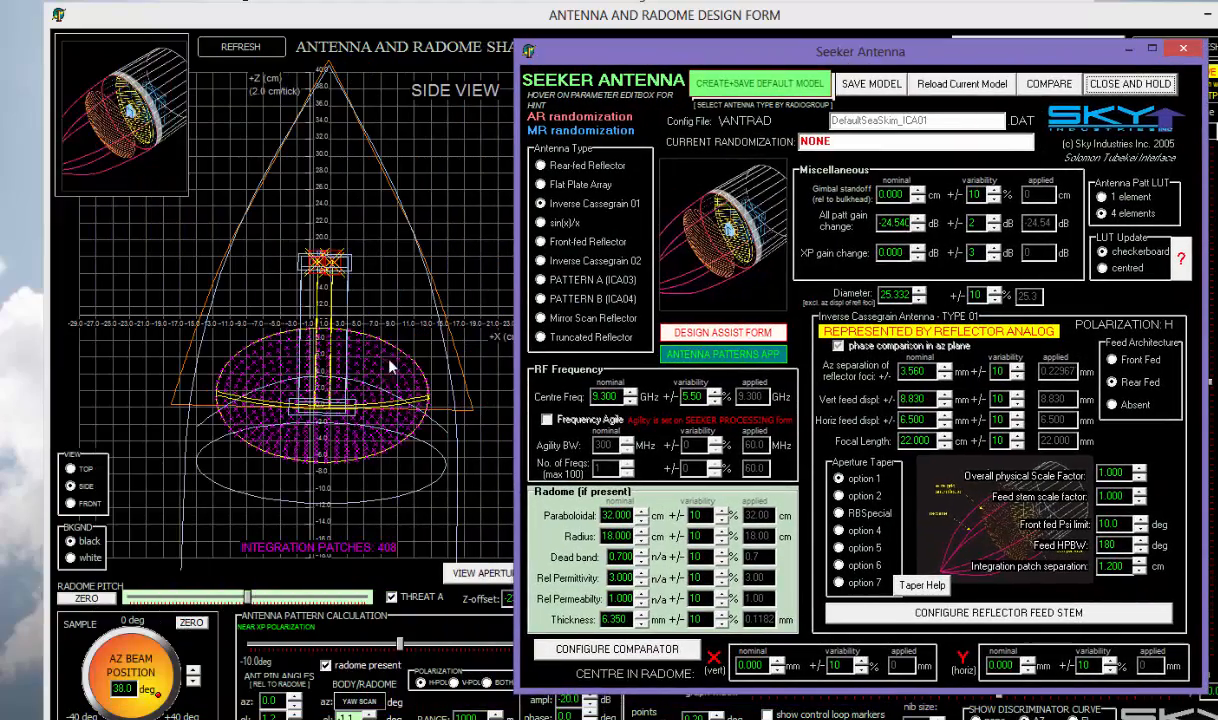
drag(660, 53, 785, 62)
click(548, 36)
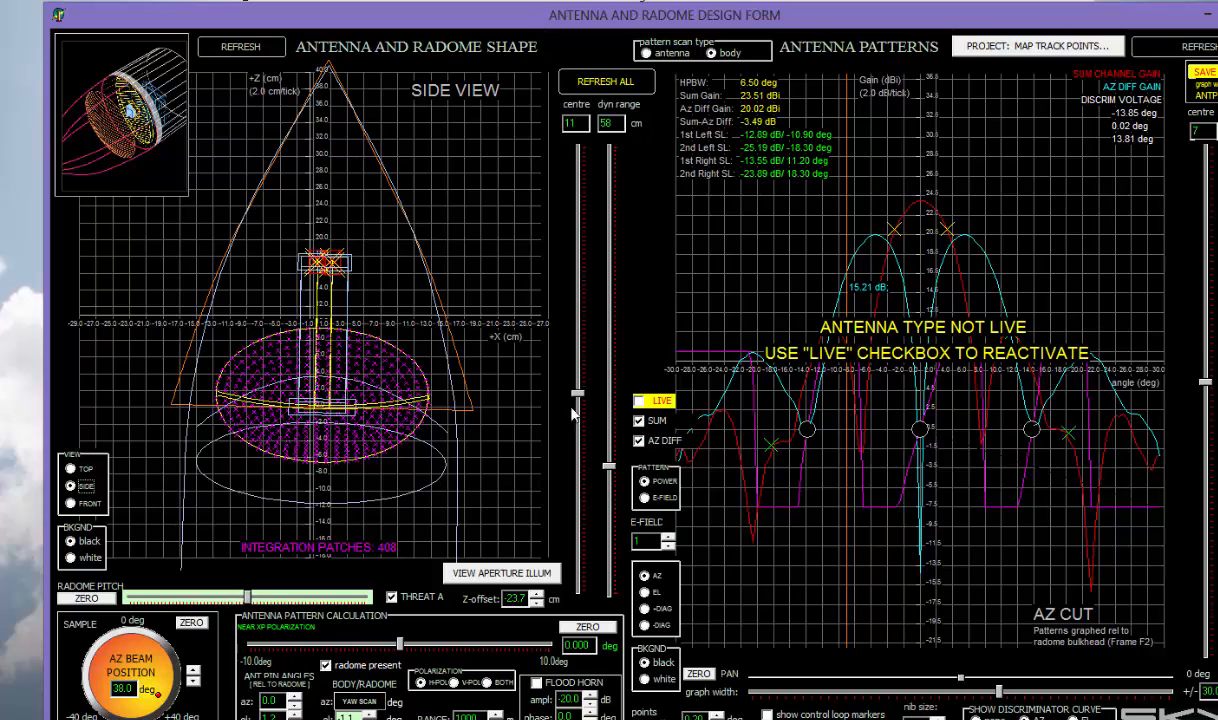
- Recentre the side view at 4, narrow its range to 44 cm, and enter 90 for AZ beam position
drag(610, 470, 609, 492)
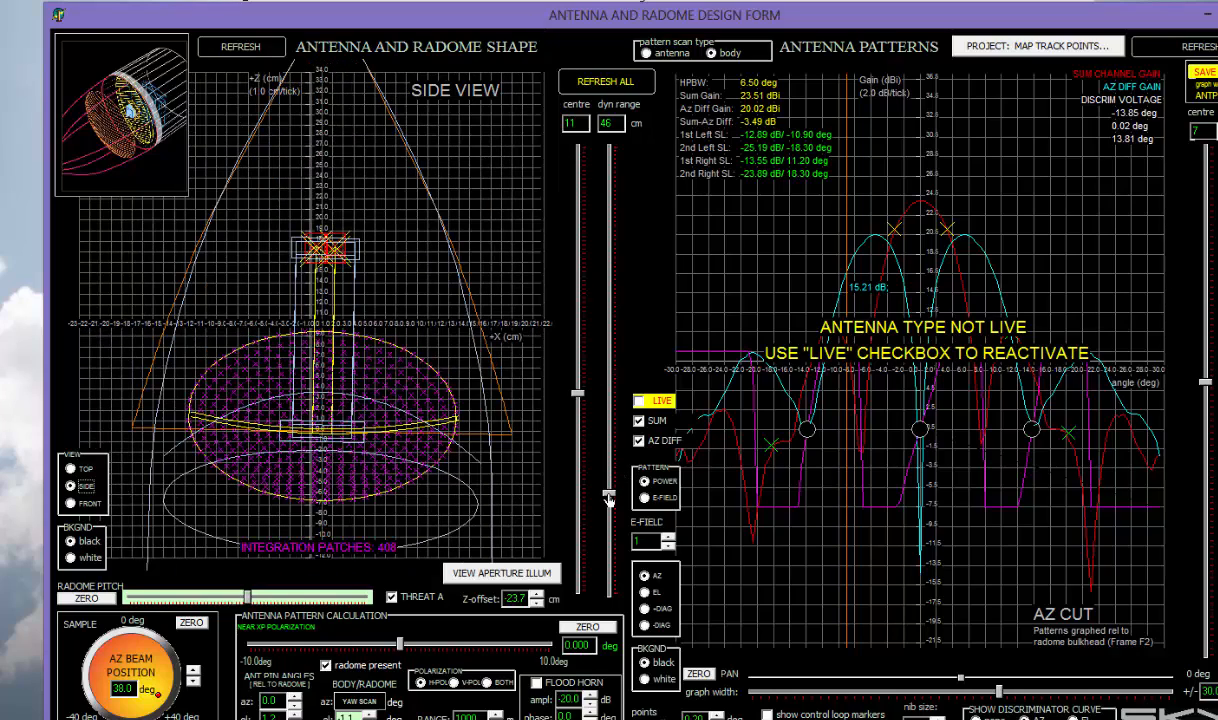
drag(577, 397, 548, 365)
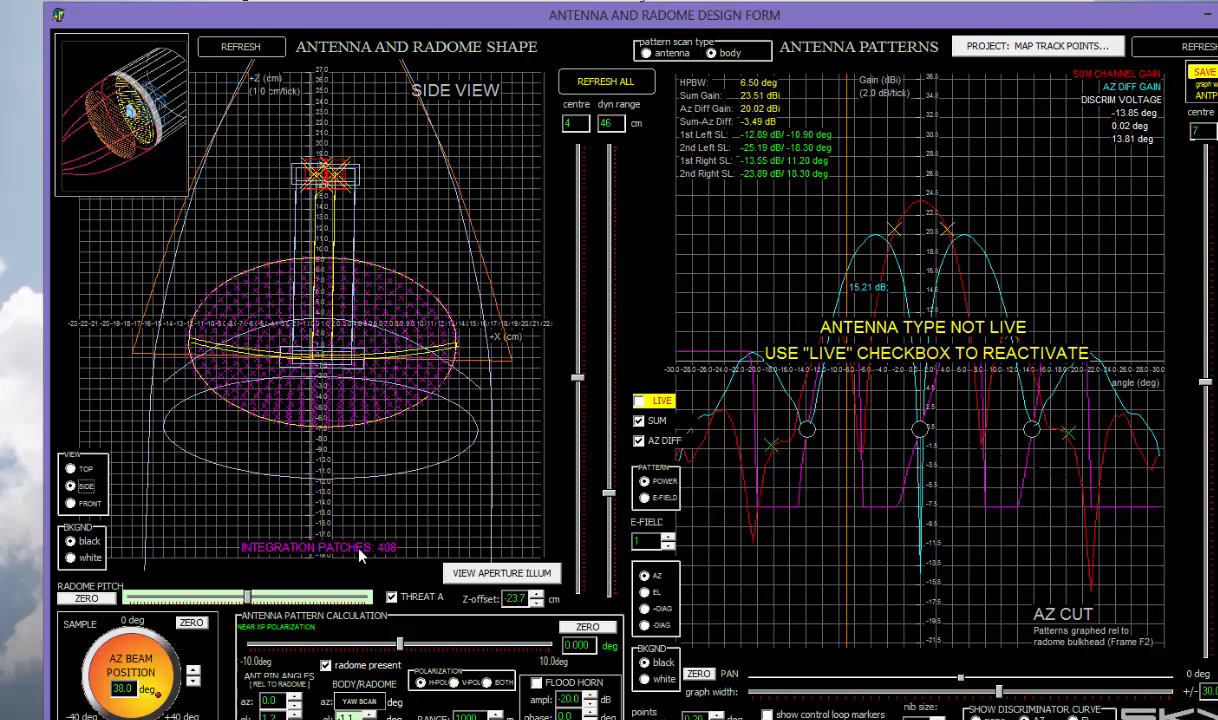
drag(143, 692, 108, 693)
text(90)
key(Return)
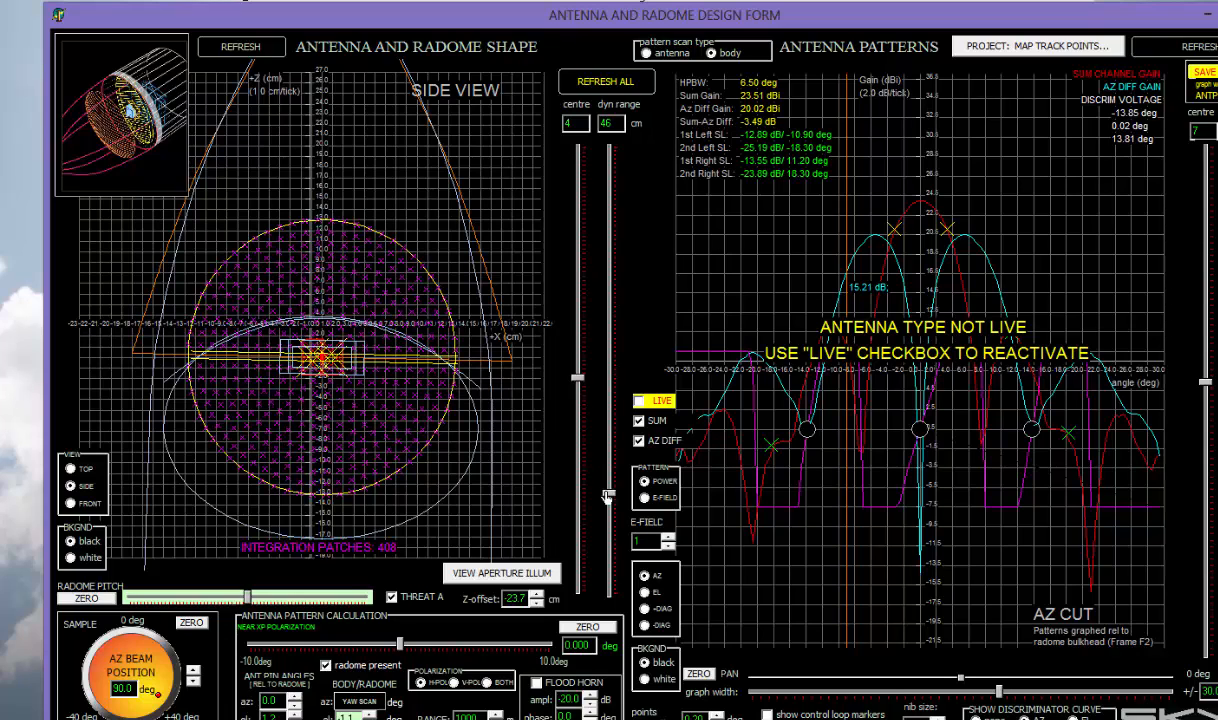
drag(607, 497, 608, 500)
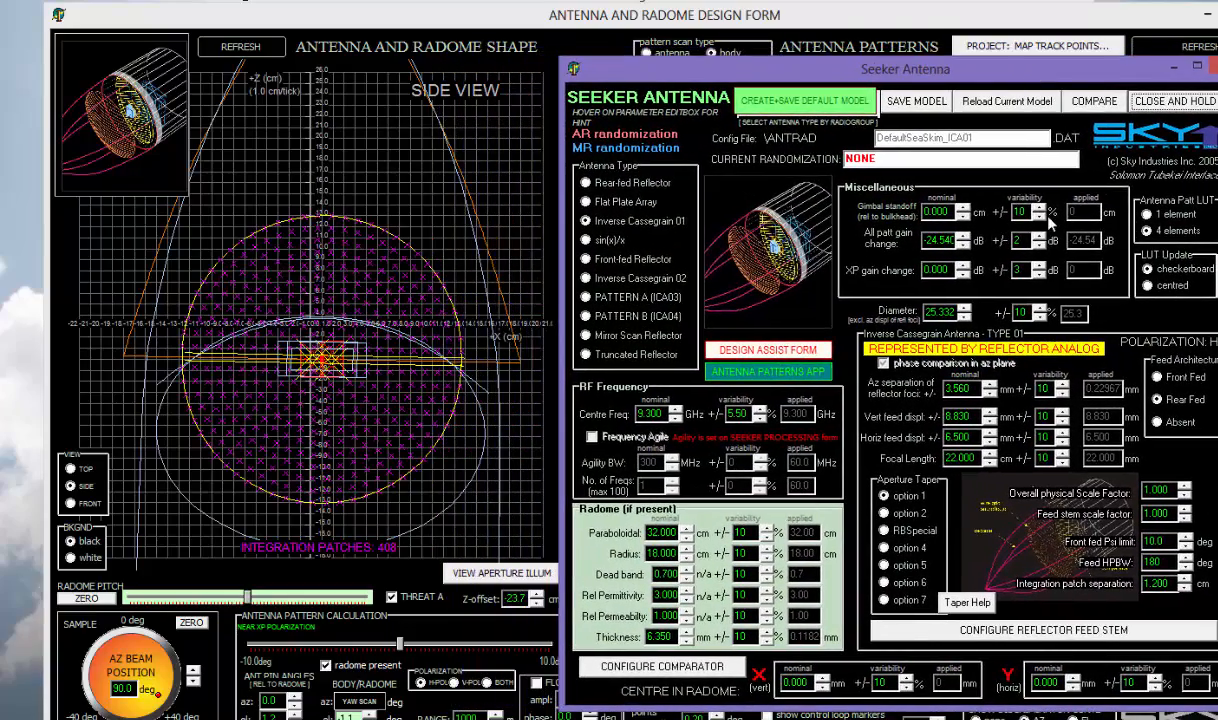
- Raise the integration patch separation to 3.100 and move the Seeker Antenna window left
click(1186, 579)
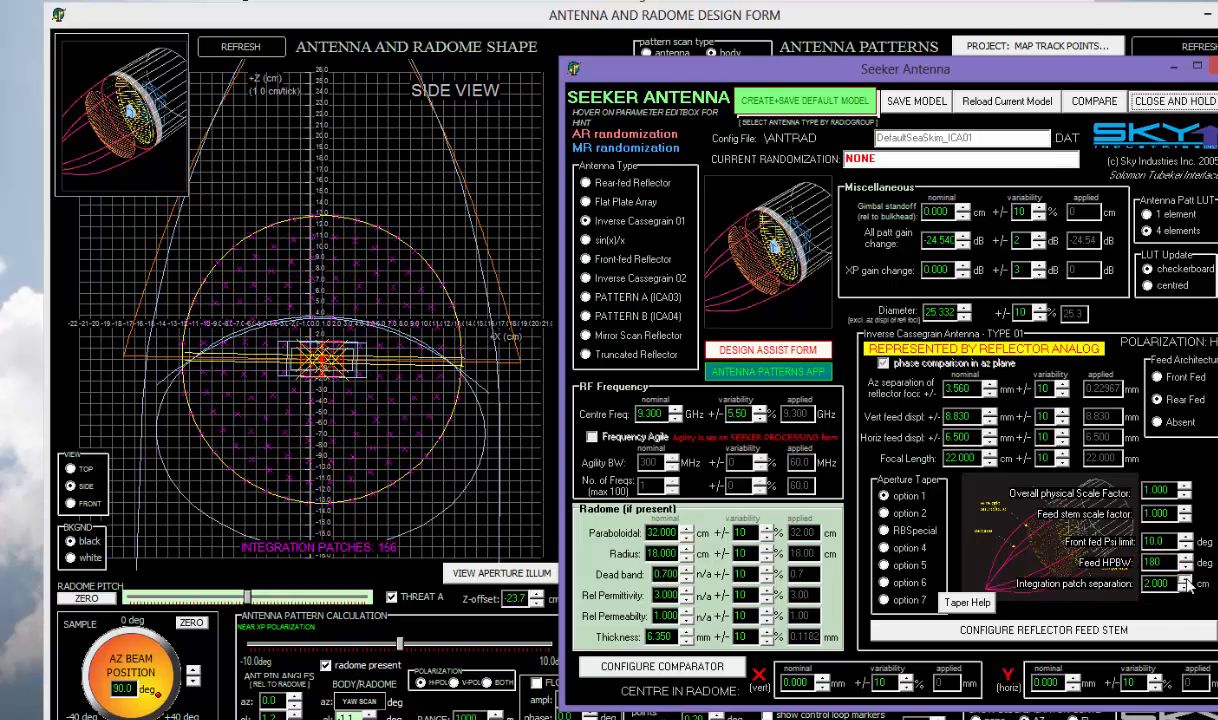
click(1186, 580)
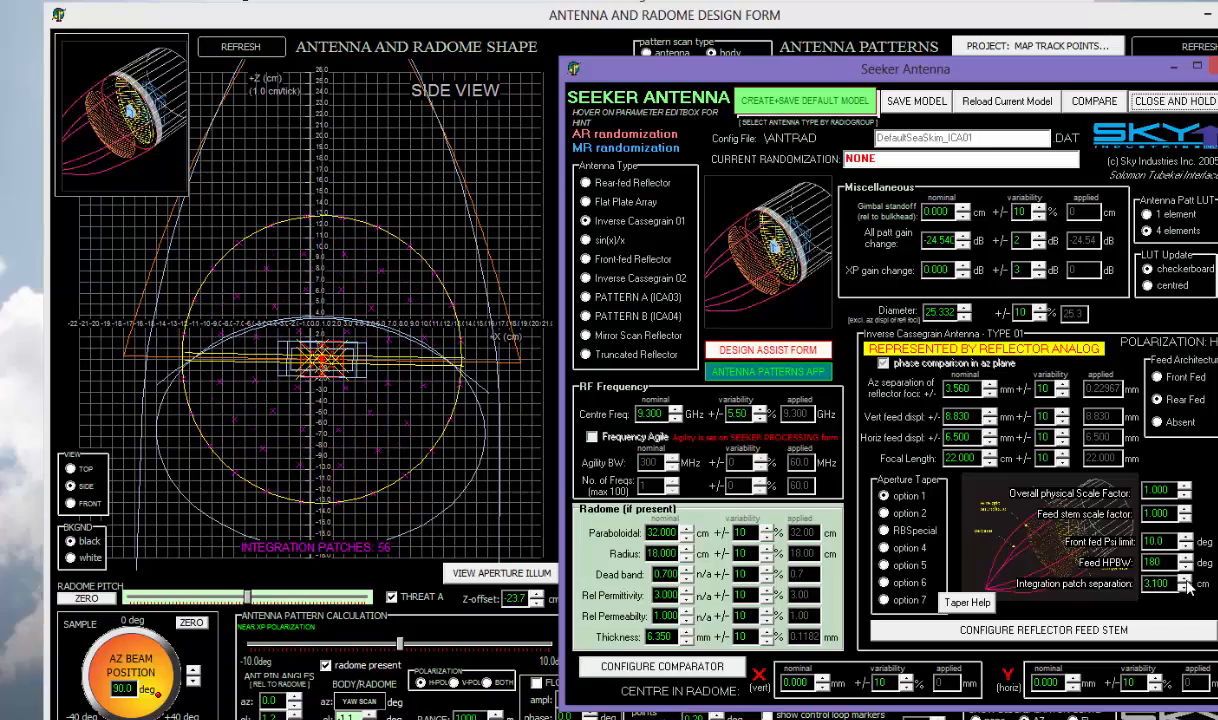
drag(1061, 79, 208, 58)
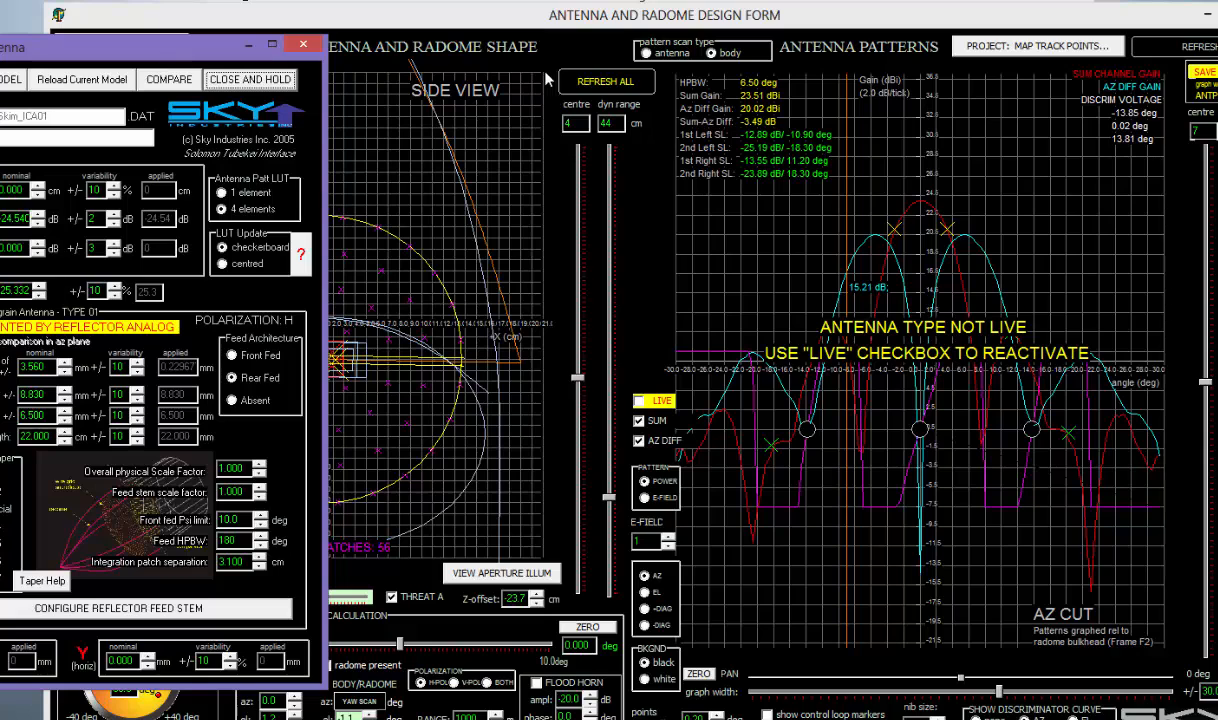
click(624, 16)
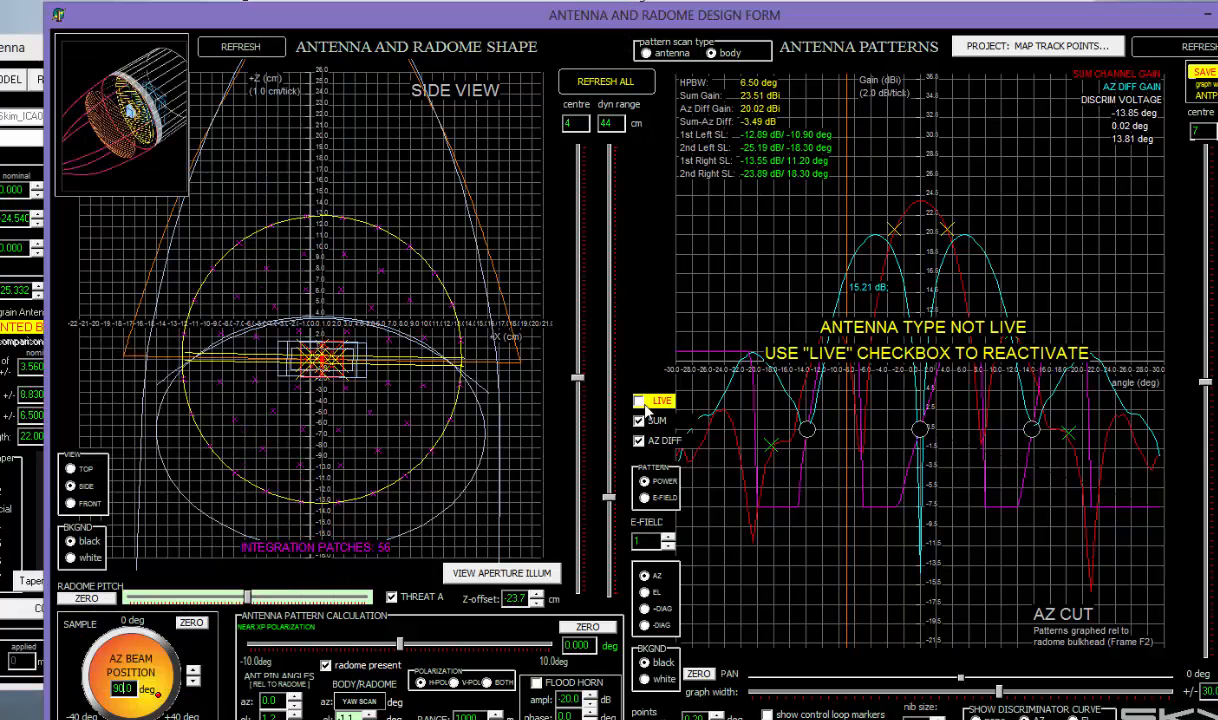
- Turn live pattern recomputation back on and shift the Seeker Antenna window to uncover the side view
click(640, 402)
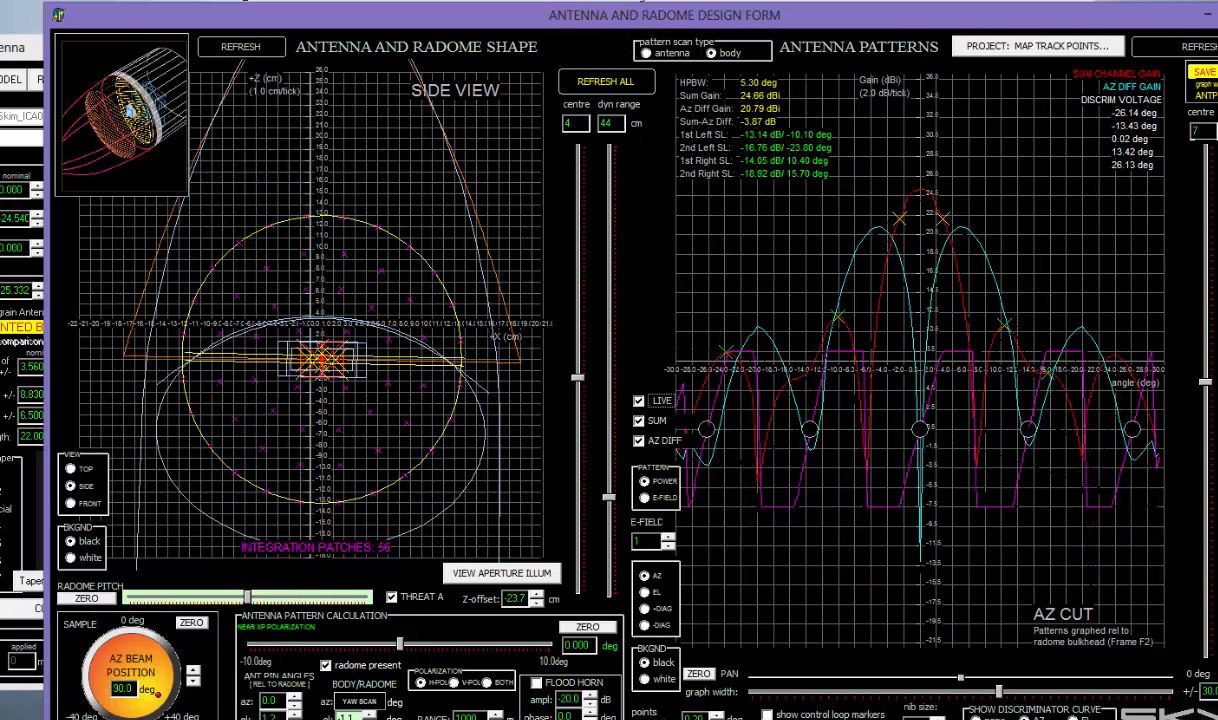
click(18, 48)
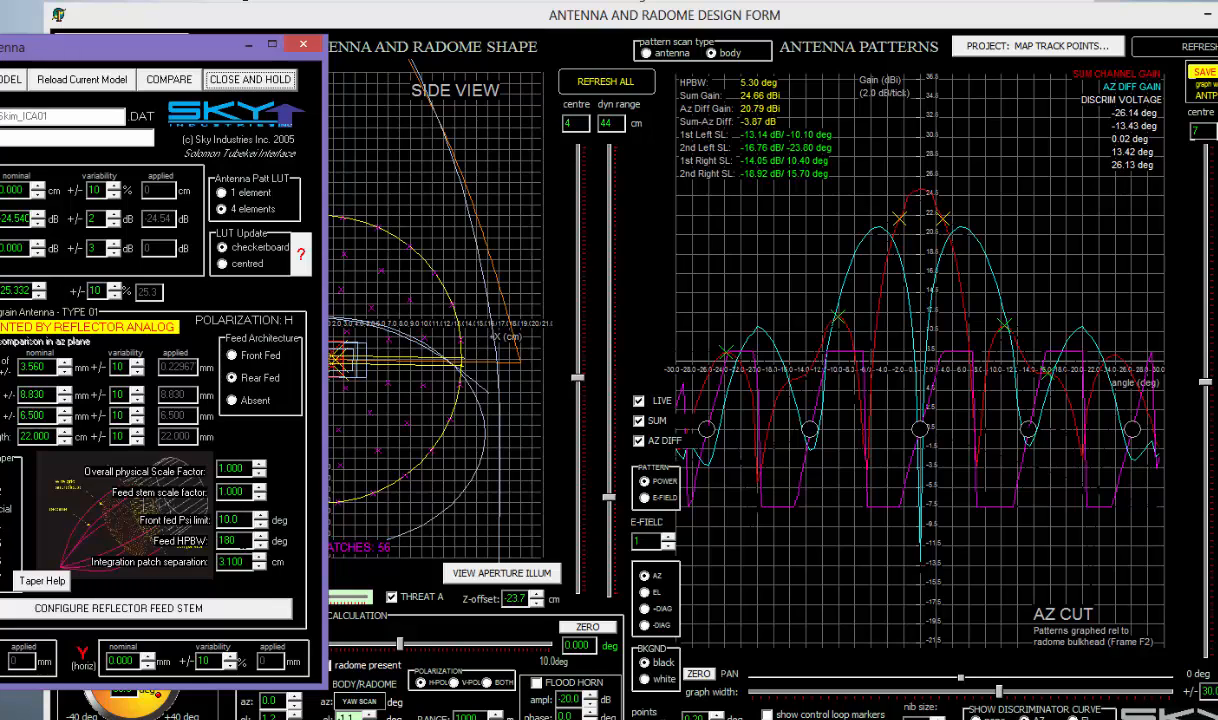
drag(211, 57, 153, 51)
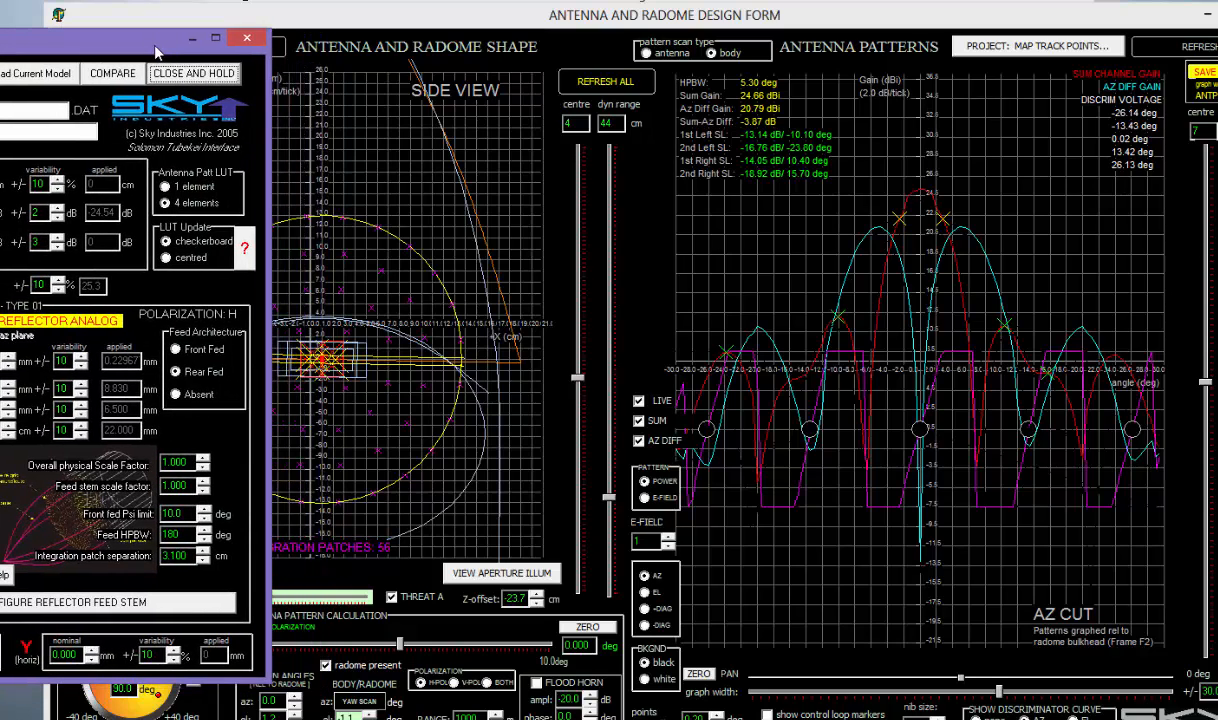
- Step the integration patch separation down from 3.100 to 0.7 cm
click(201, 551)
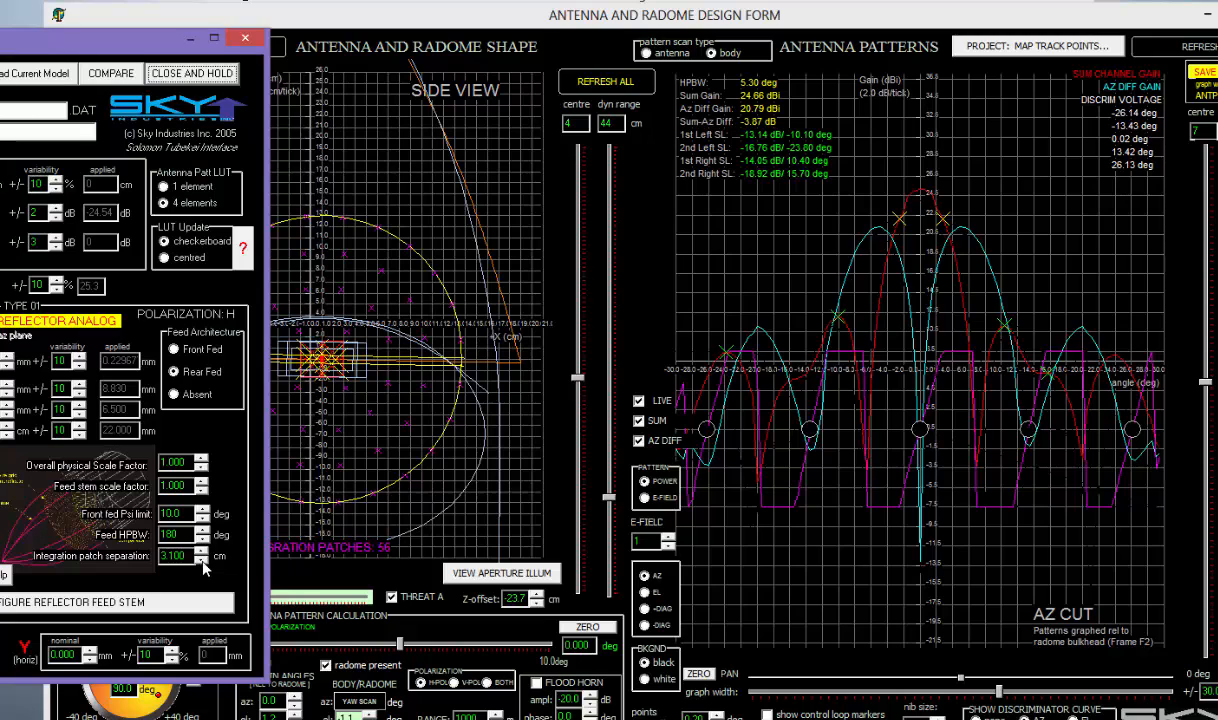
click(201, 560)
click(201, 560)
click(201, 560)
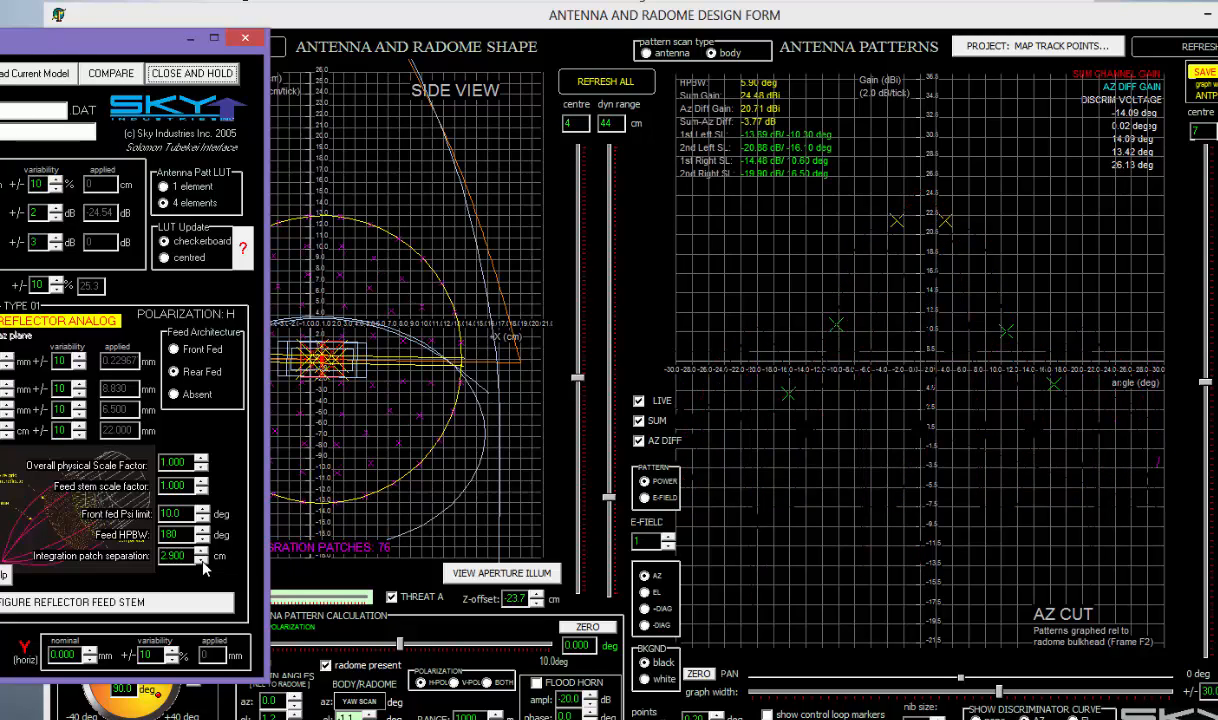
click(201, 560)
click(201, 560)
click(201, 560)
click(201, 560)
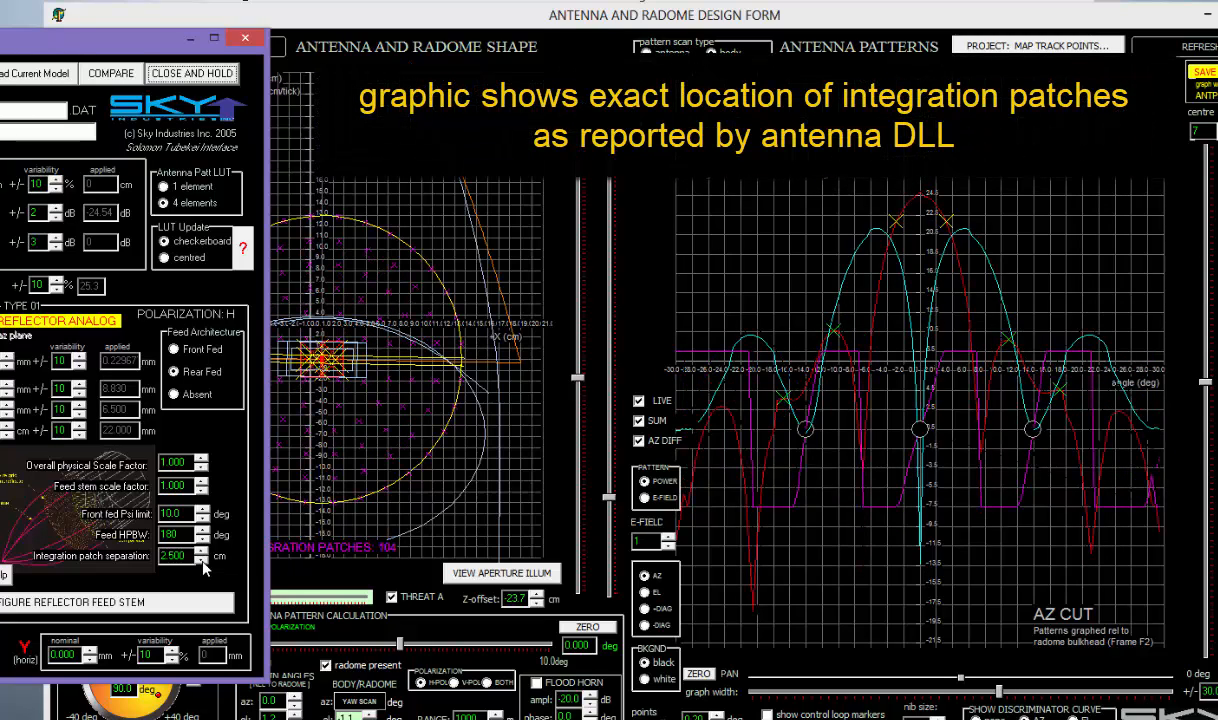
click(201, 560)
click(201, 560)
click(201, 560)
click(201, 560)
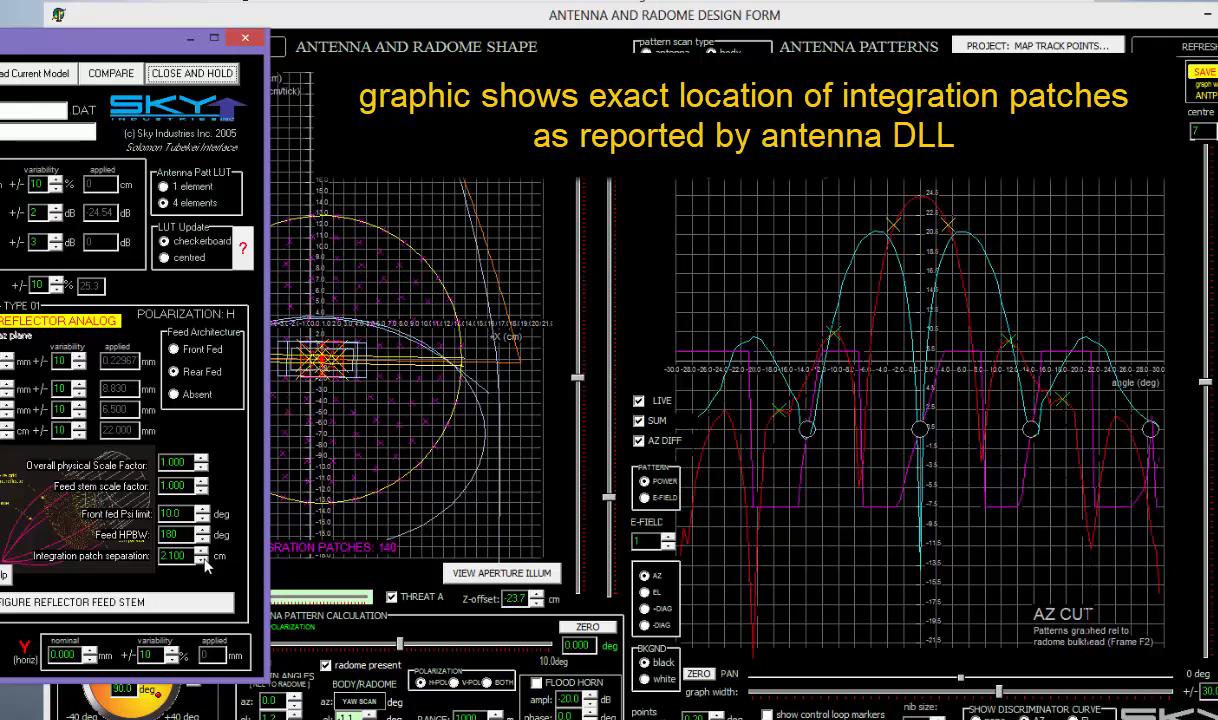
click(201, 560)
click(201, 560)
click(201, 560)
click(201, 560)
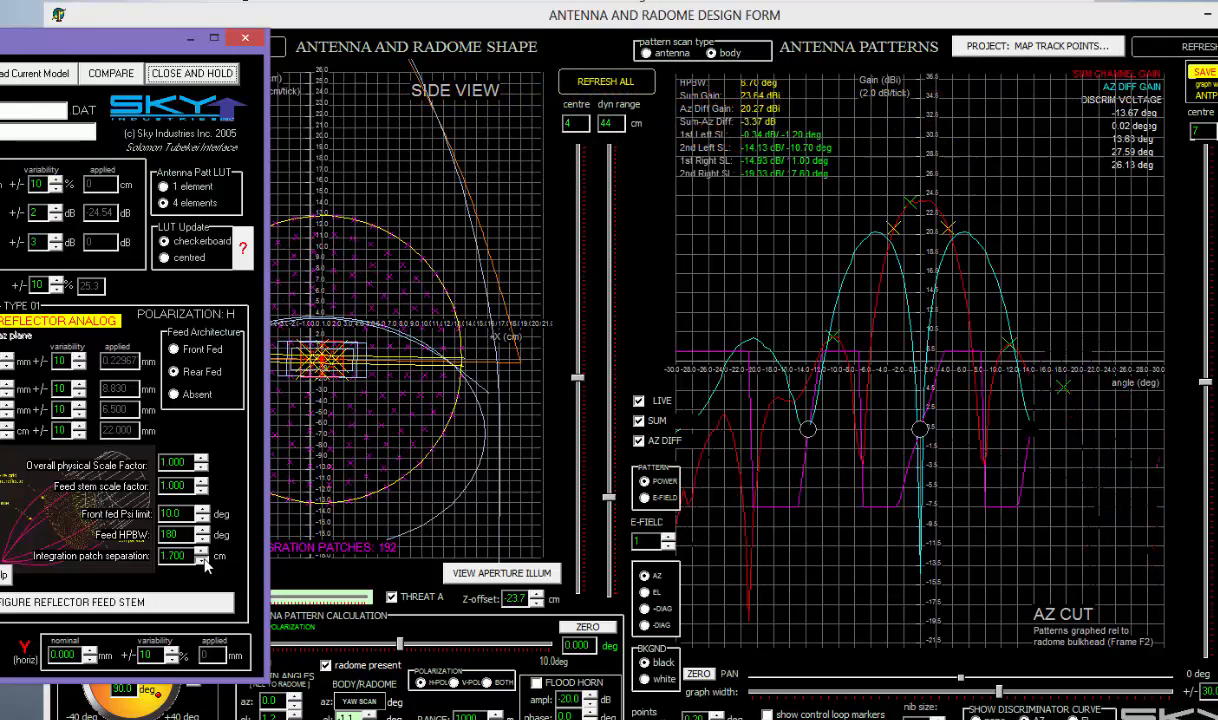
click(201, 560)
click(201, 560)
click(201, 560)
click(201, 560)
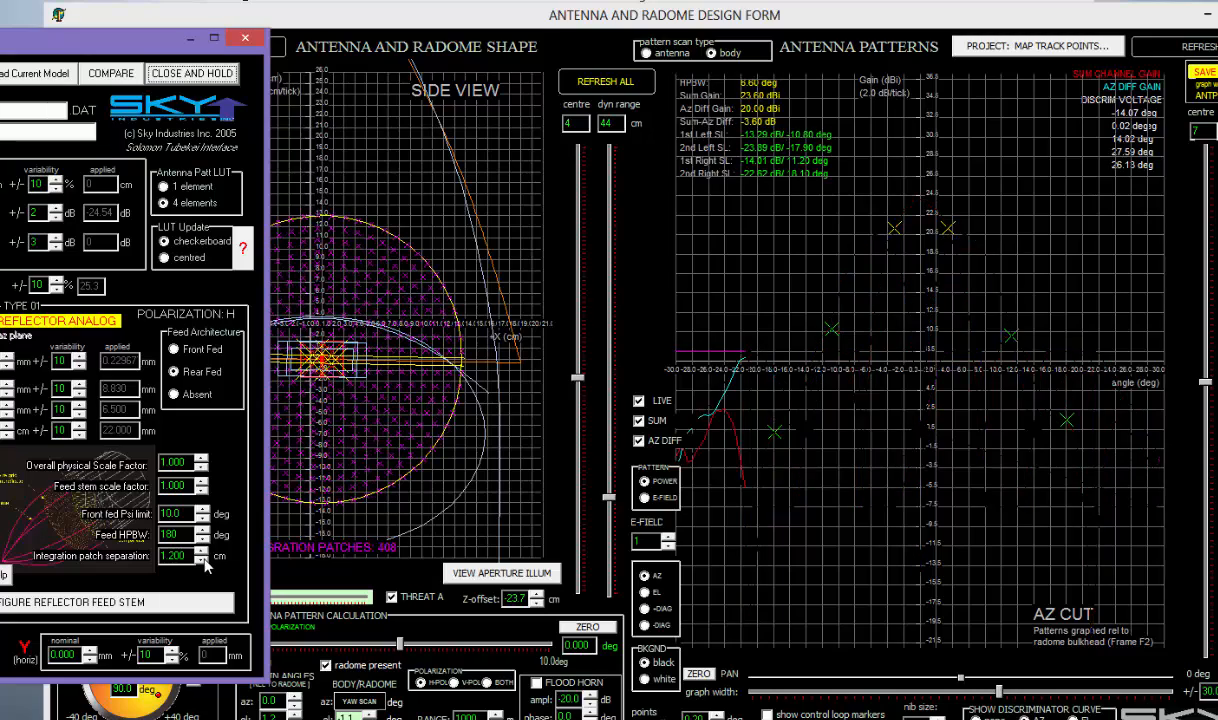
click(201, 560)
click(201, 560)
click(201, 560)
click(201, 560)
click(201, 560)
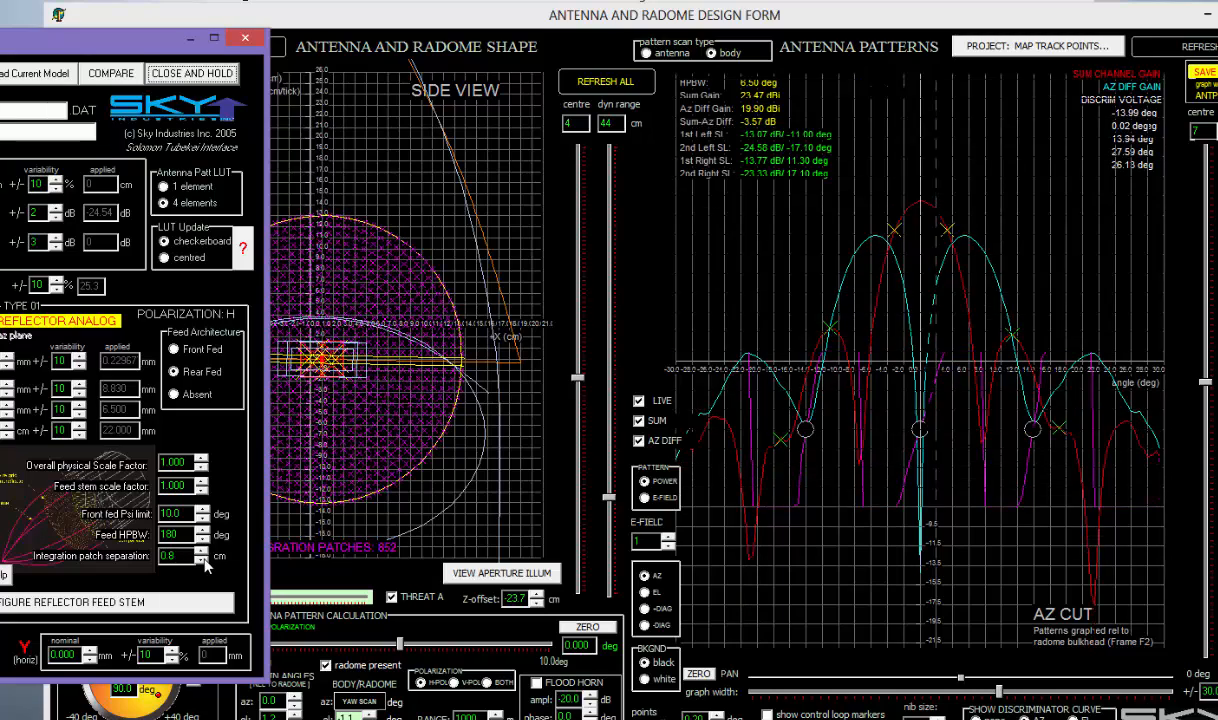
click(201, 560)
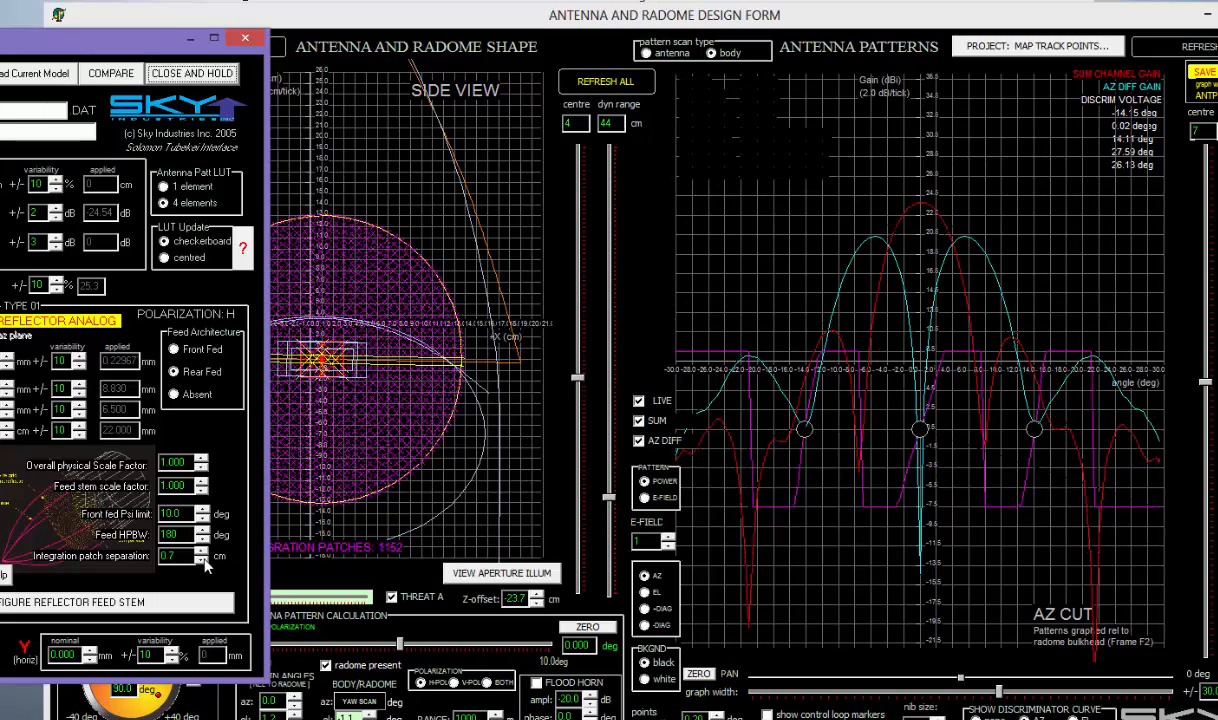
click(201, 560)
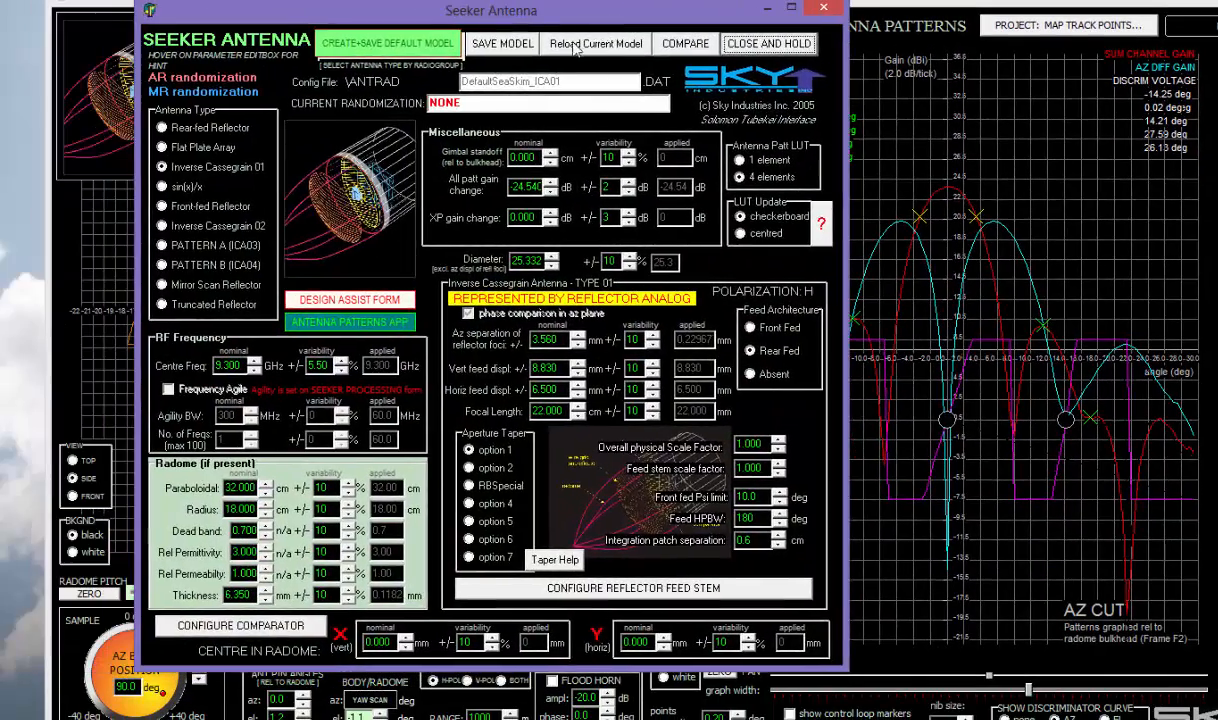
- Reload the current antenna model and zero the AZ beam position to 0.0 deg
click(578, 45)
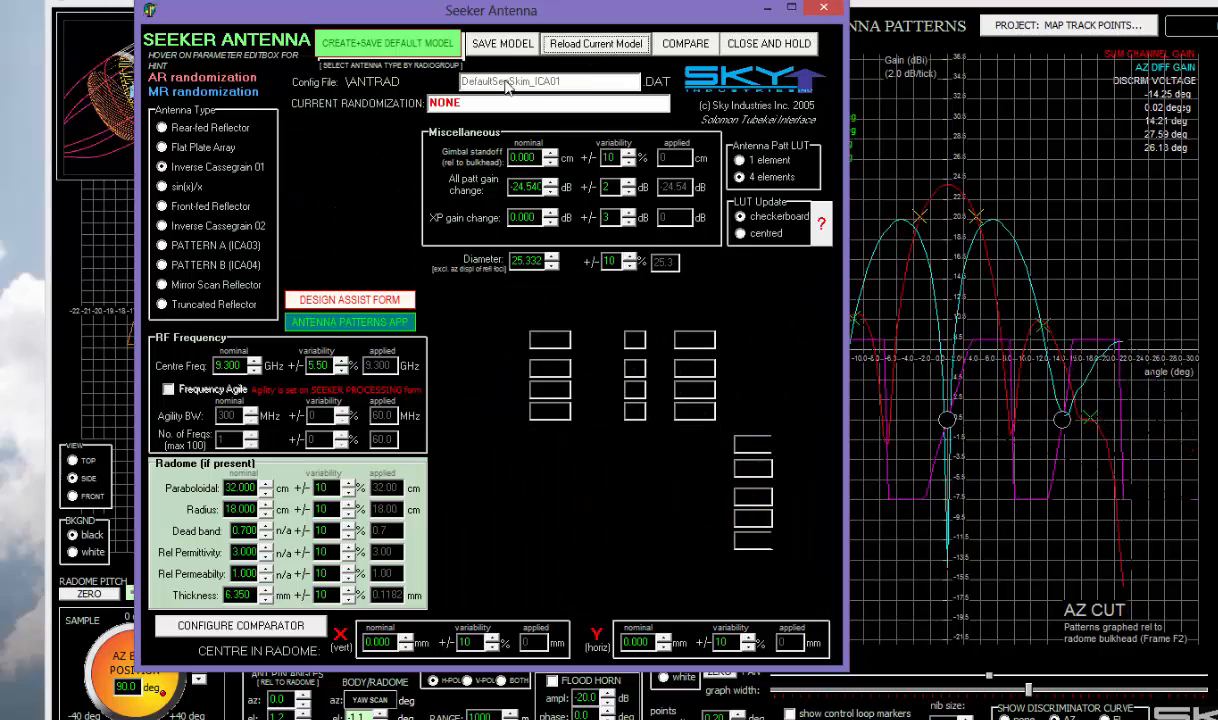
drag(325, 15, 603, 48)
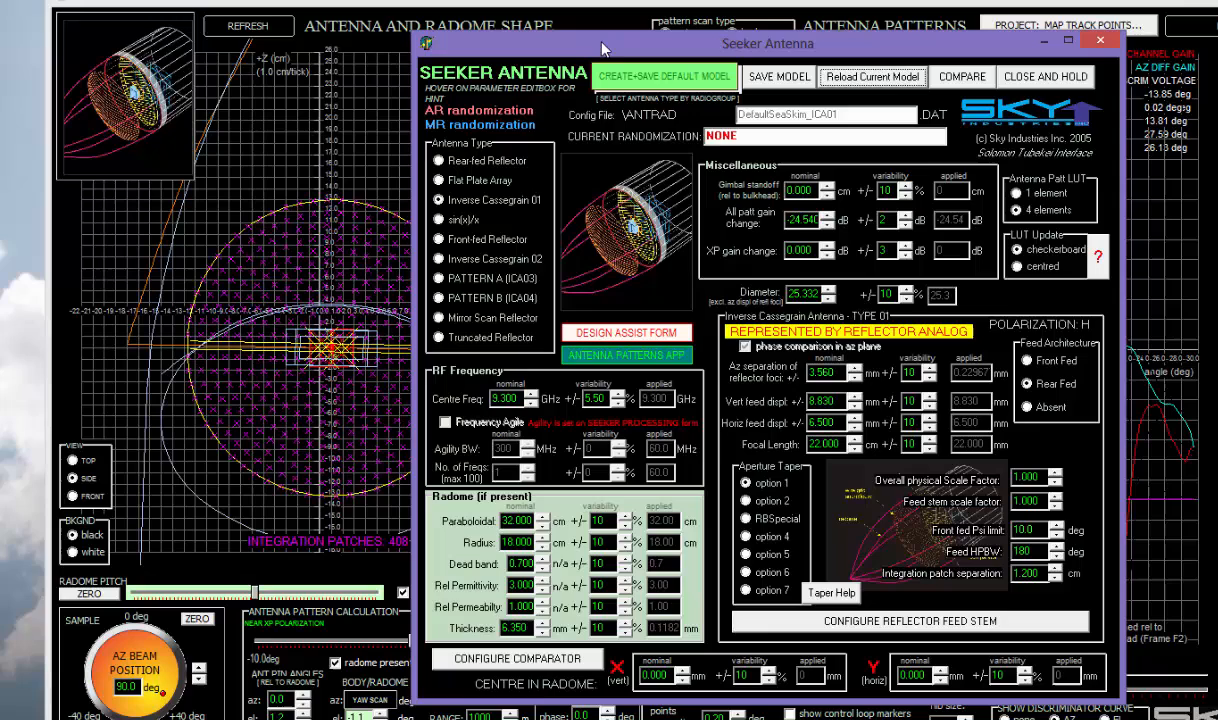
click(418, 5)
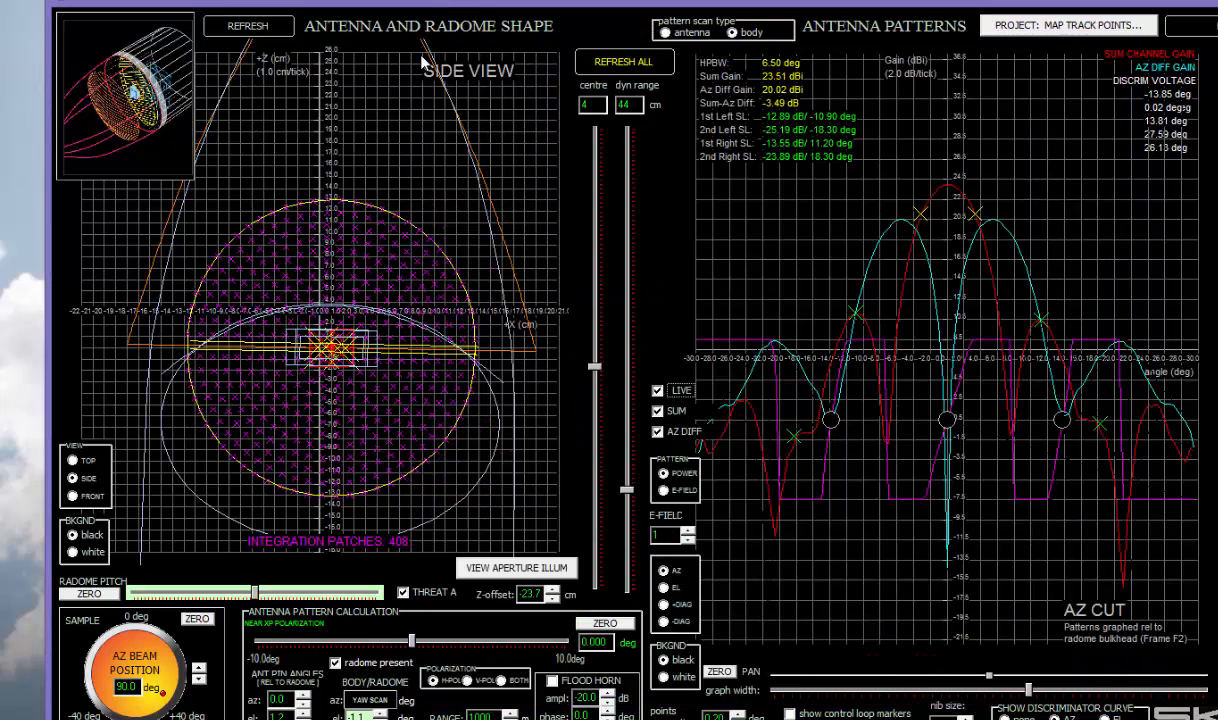
click(197, 618)
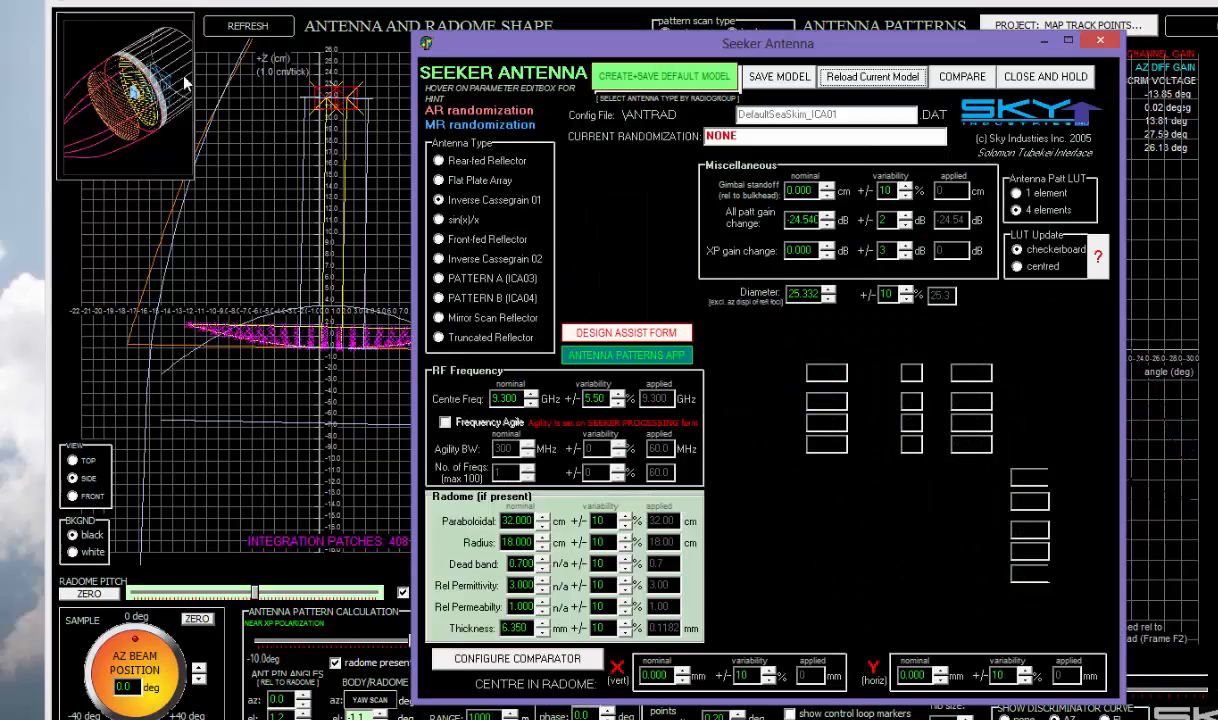
- Select Flat Plate Array in the Seeker Antenna window and turn the AZ beam position knob
click(128, 97)
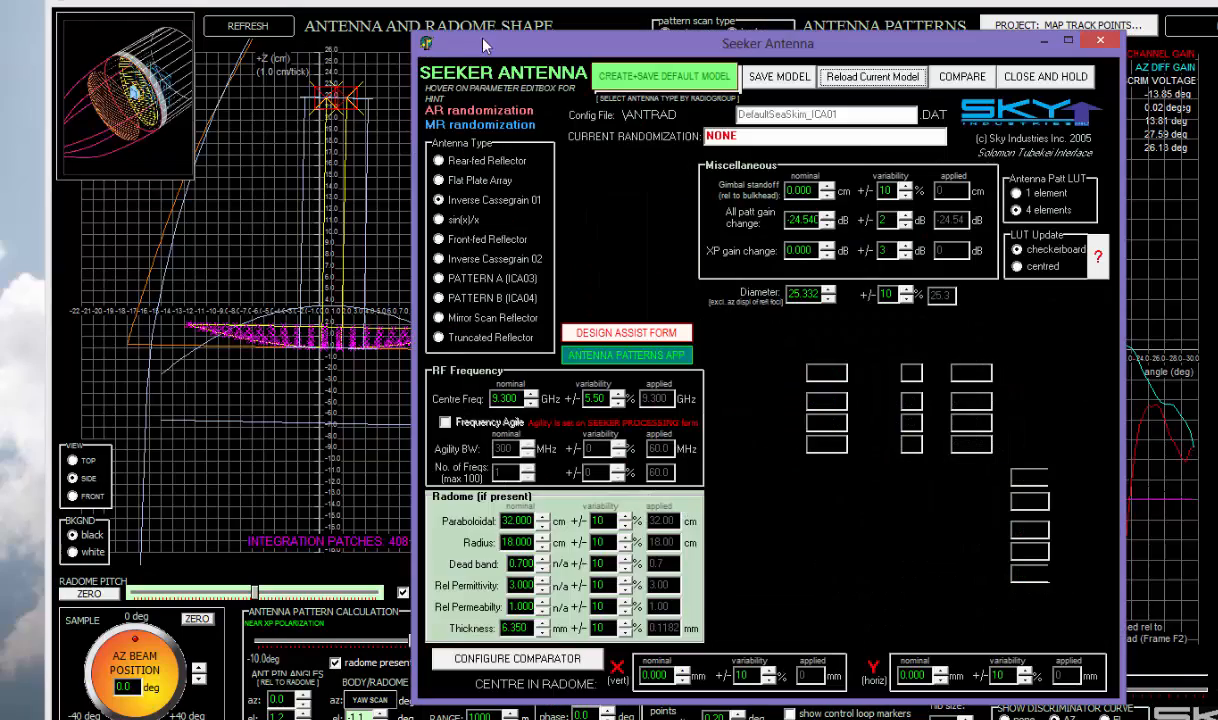
drag(503, 48, 606, 18)
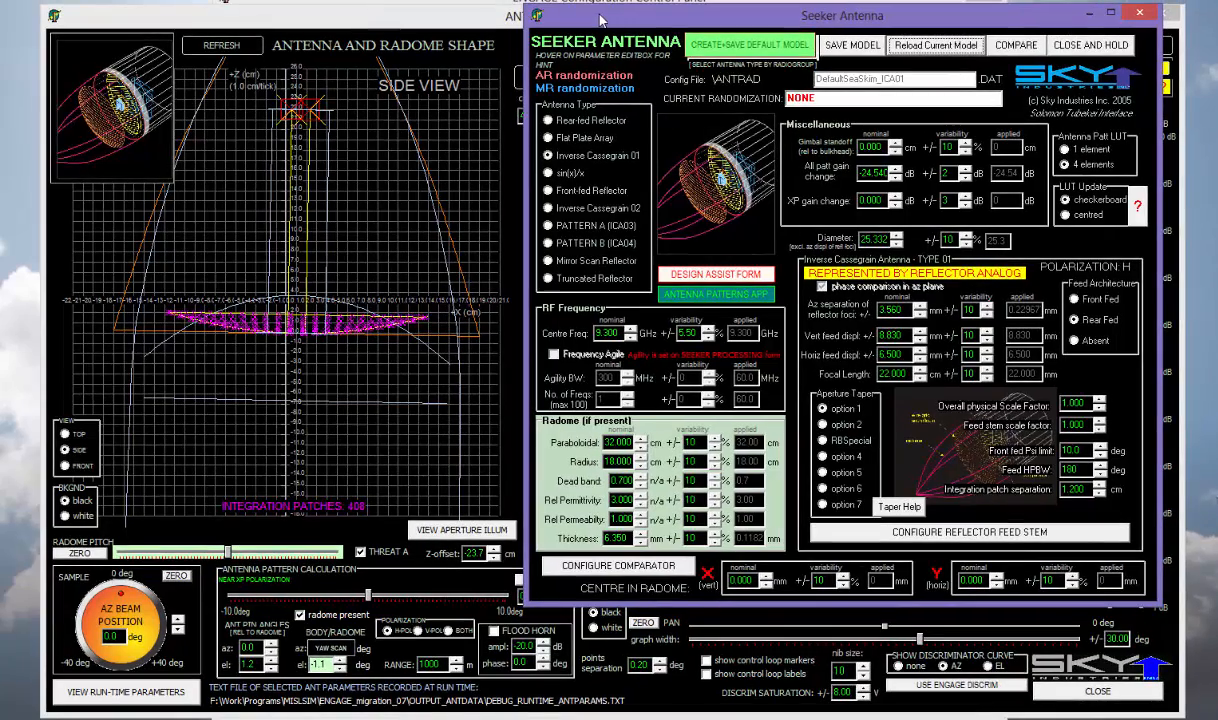
click(549, 137)
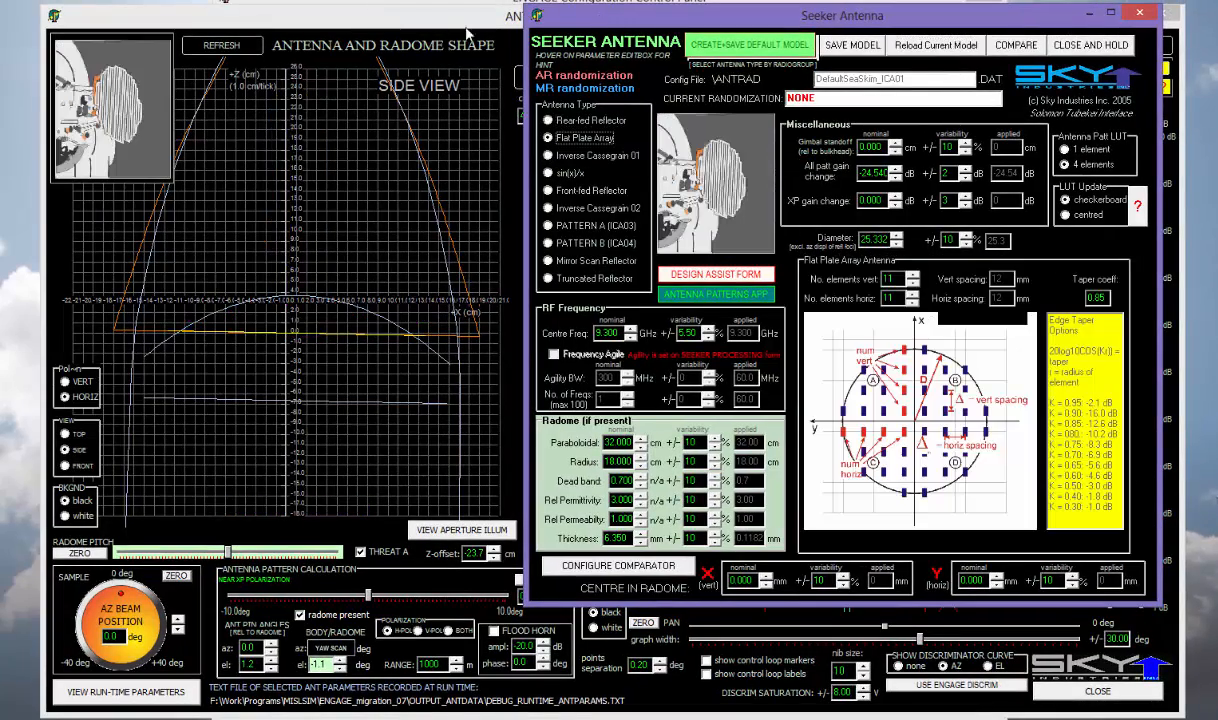
drag(587, 18, 565, 37)
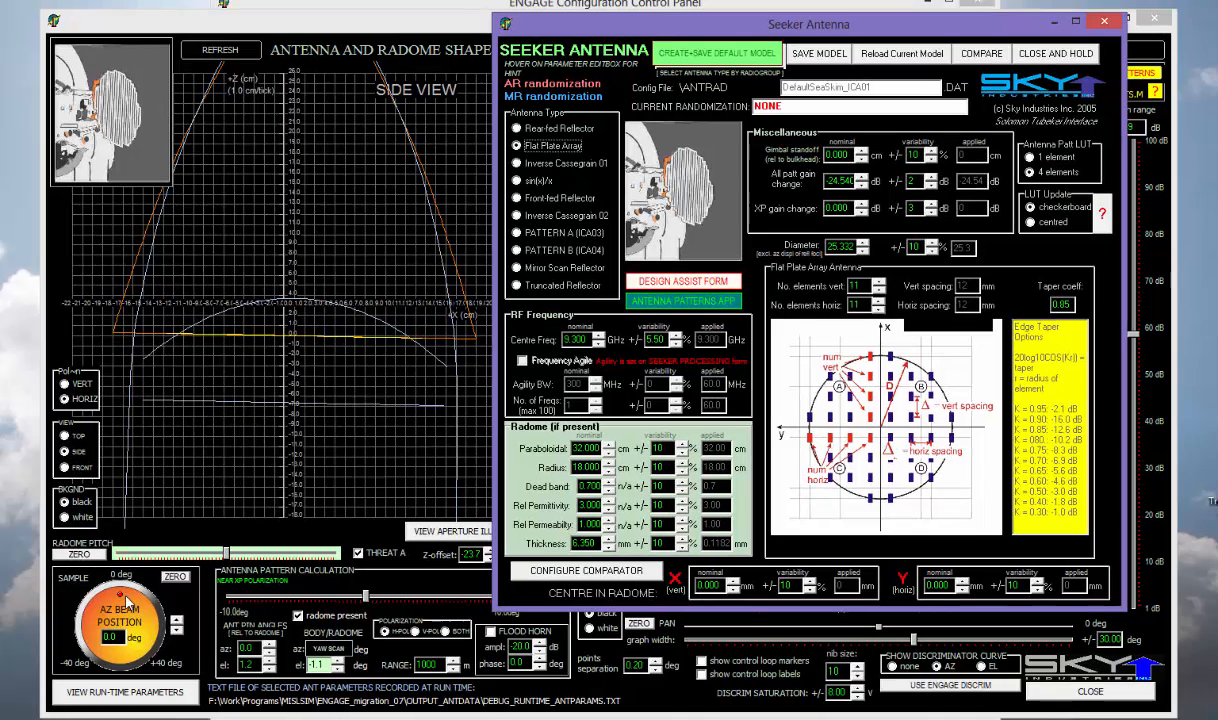
drag(120, 591, 162, 628)
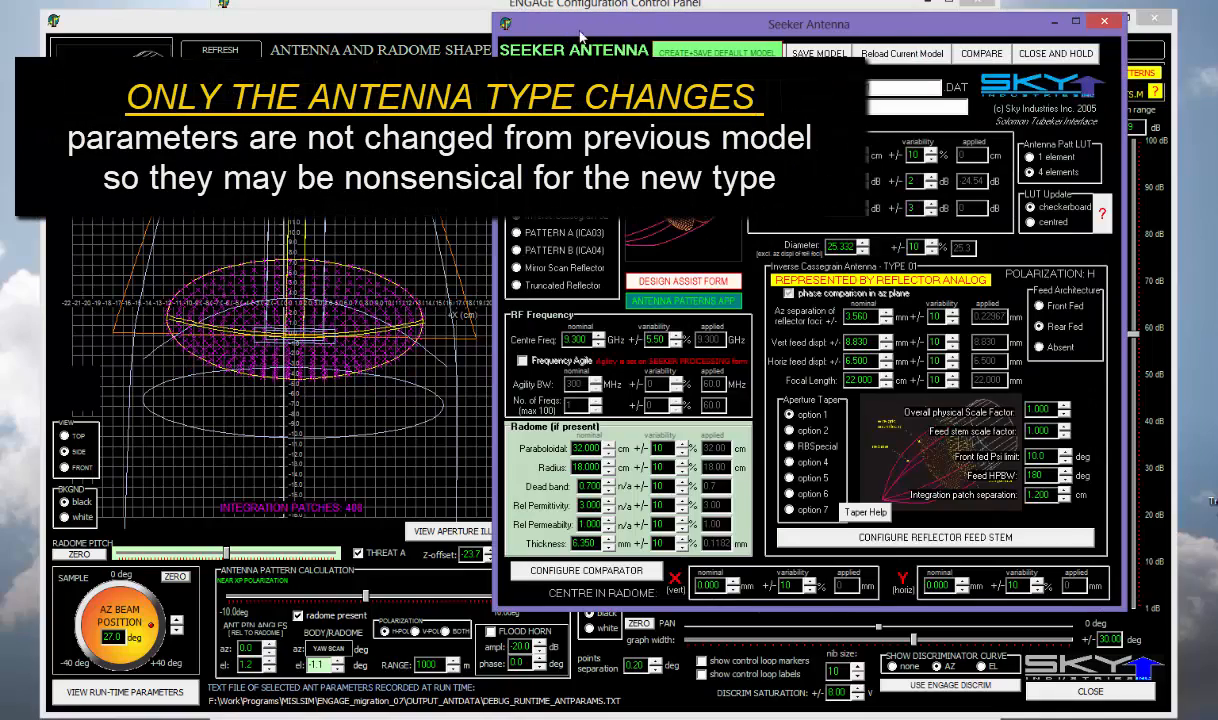
mouse_move(551, 28)
mouse_down()
mouse_move(596, 35)
mouse_move(577, 42)
mouse_up()
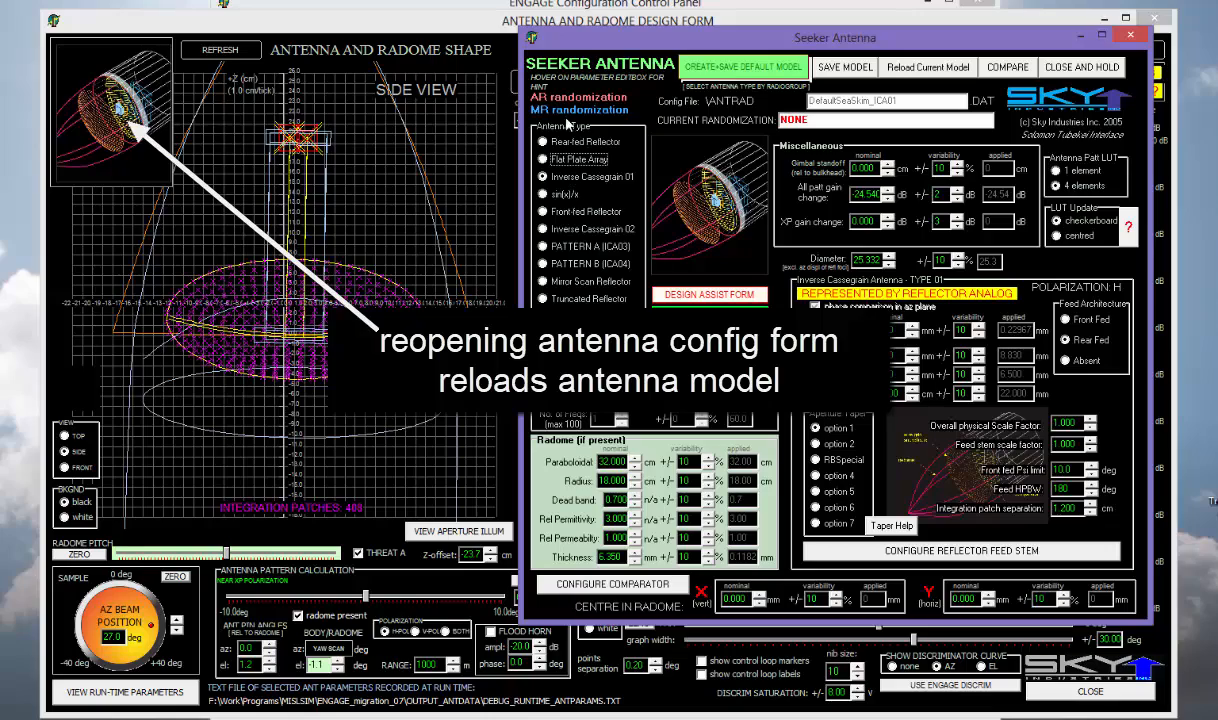
- Create and save the default Flat Plate Array model DefaultSeaSkim_FPA, confirming the overwrite
drag(615, 52, 688, 63)
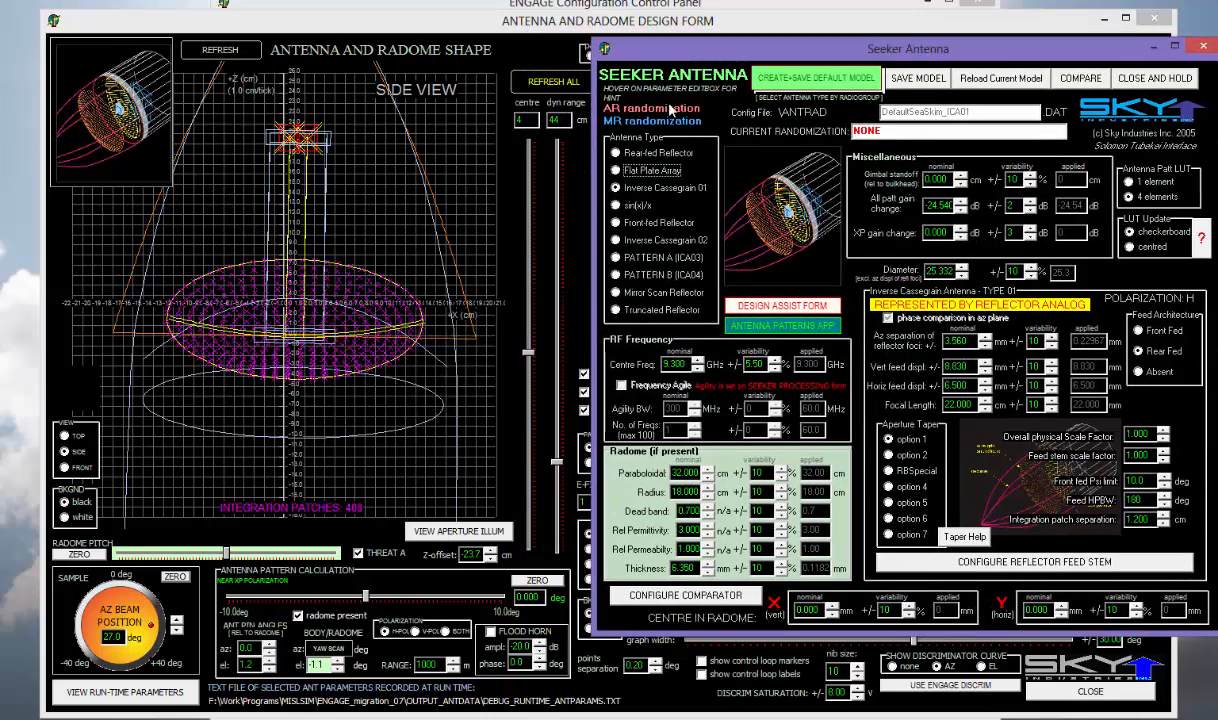
click(615, 170)
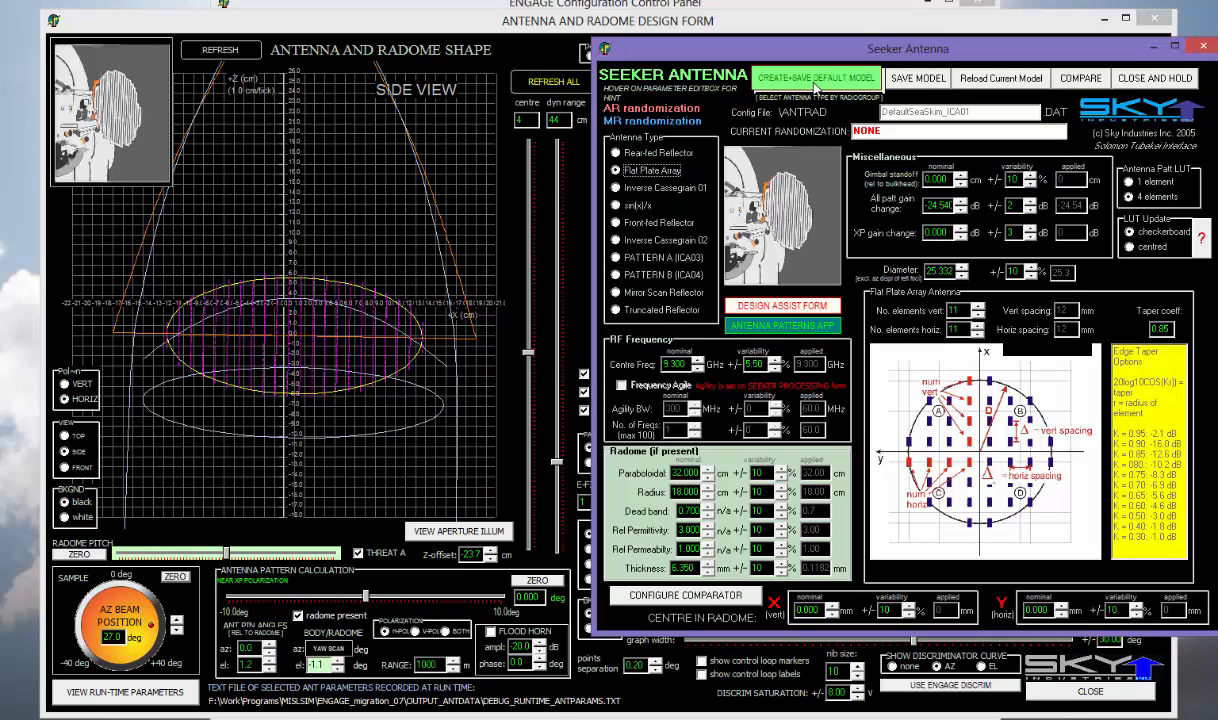
drag(786, 50, 417, 367)
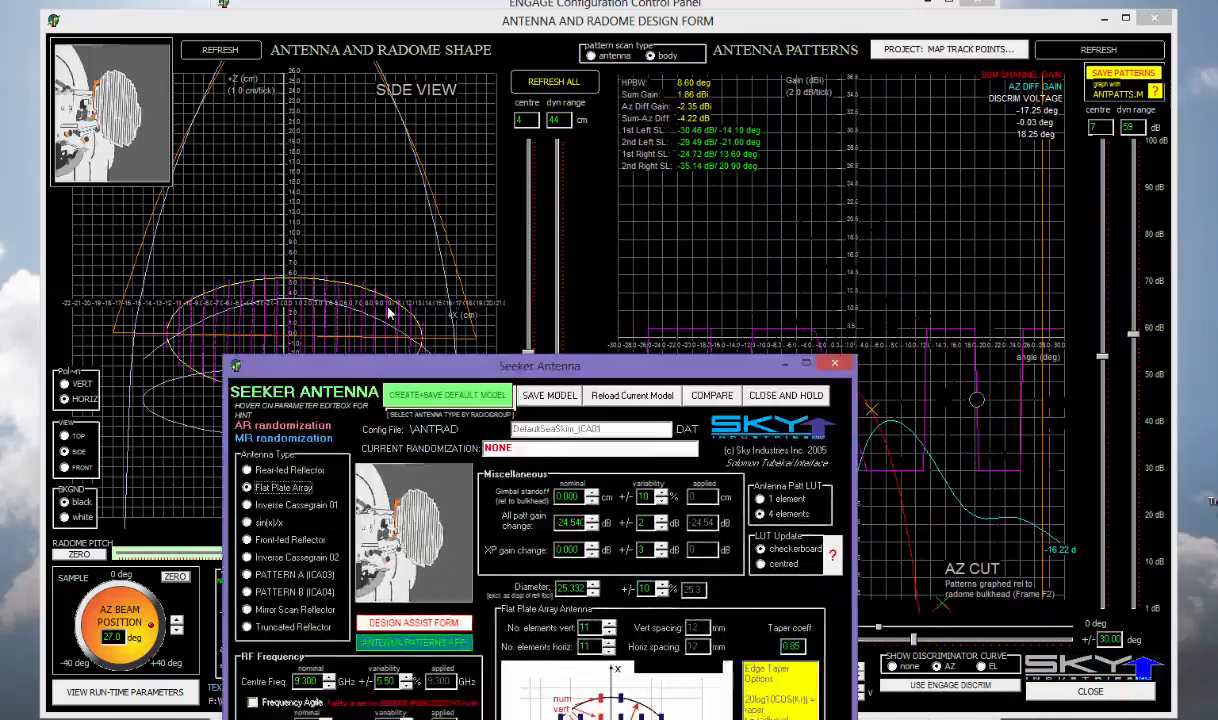
drag(390, 313, 463, 109)
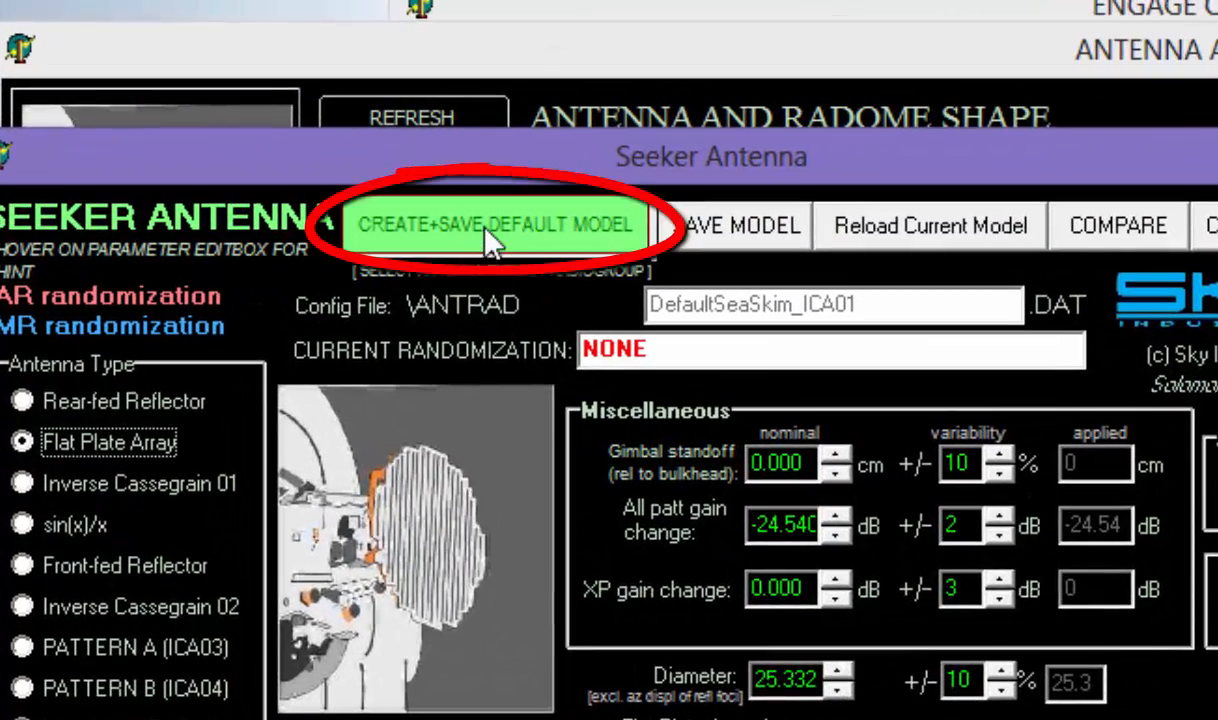
click(490, 242)
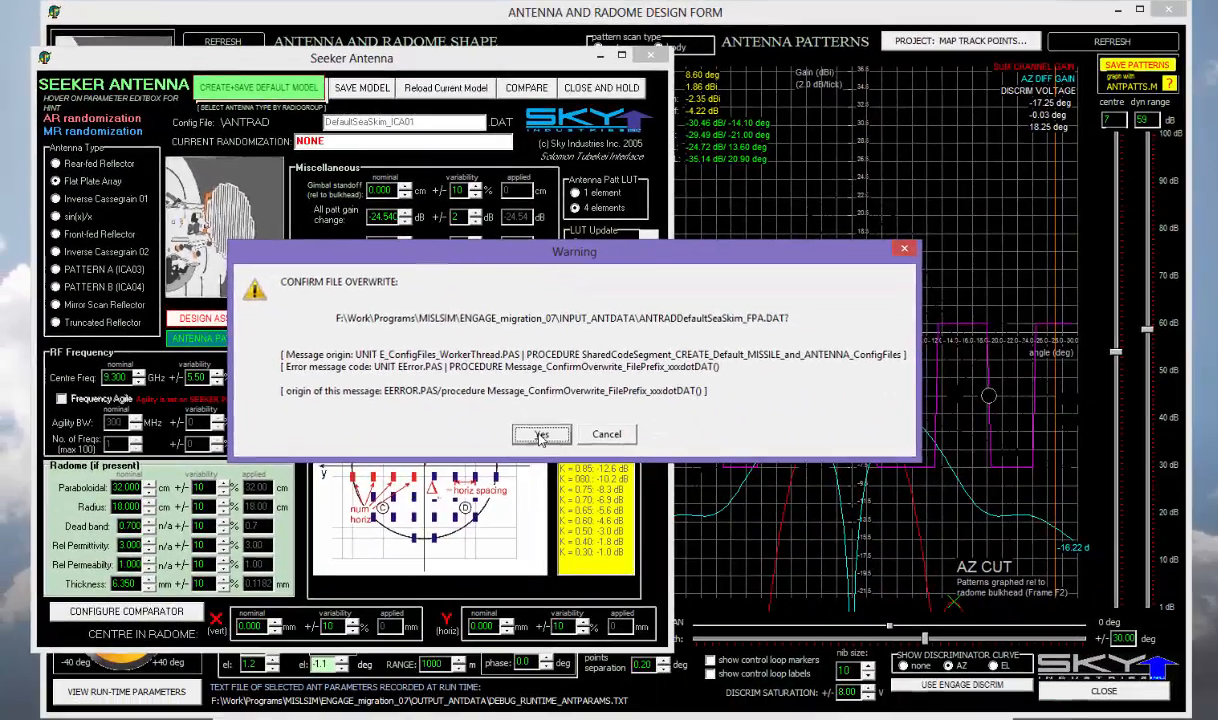
click(540, 436)
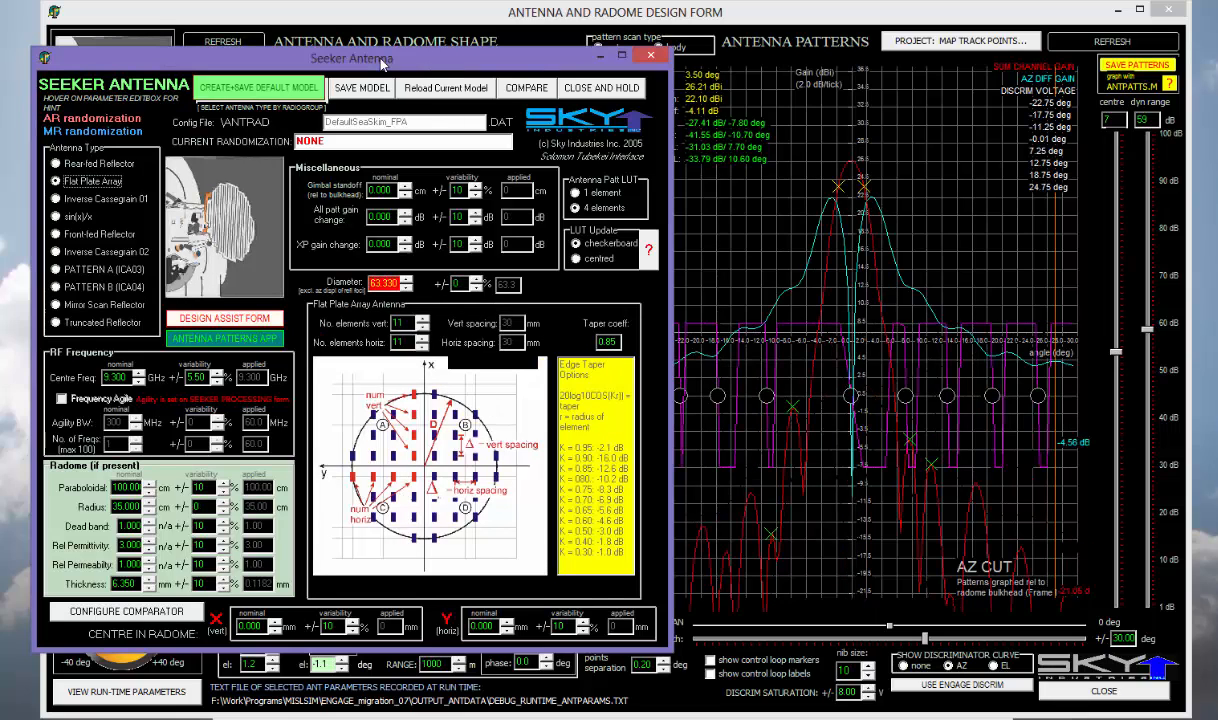
drag(381, 64, 848, 118)
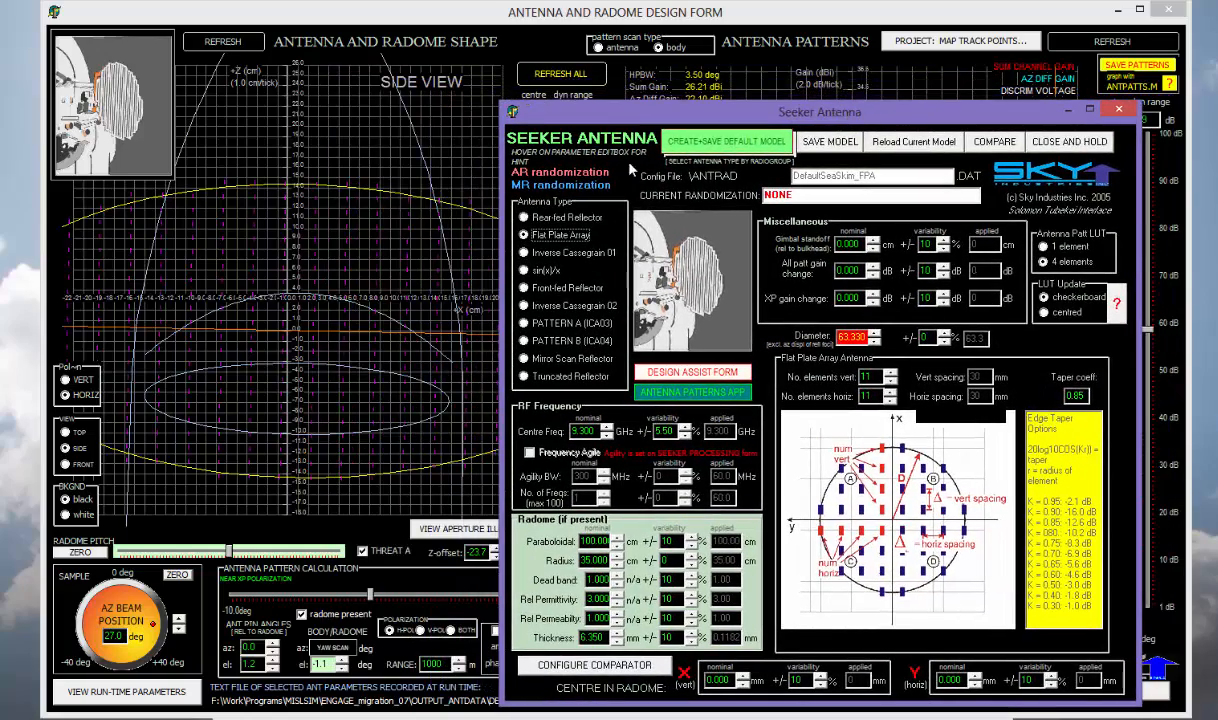
click(565, 27)
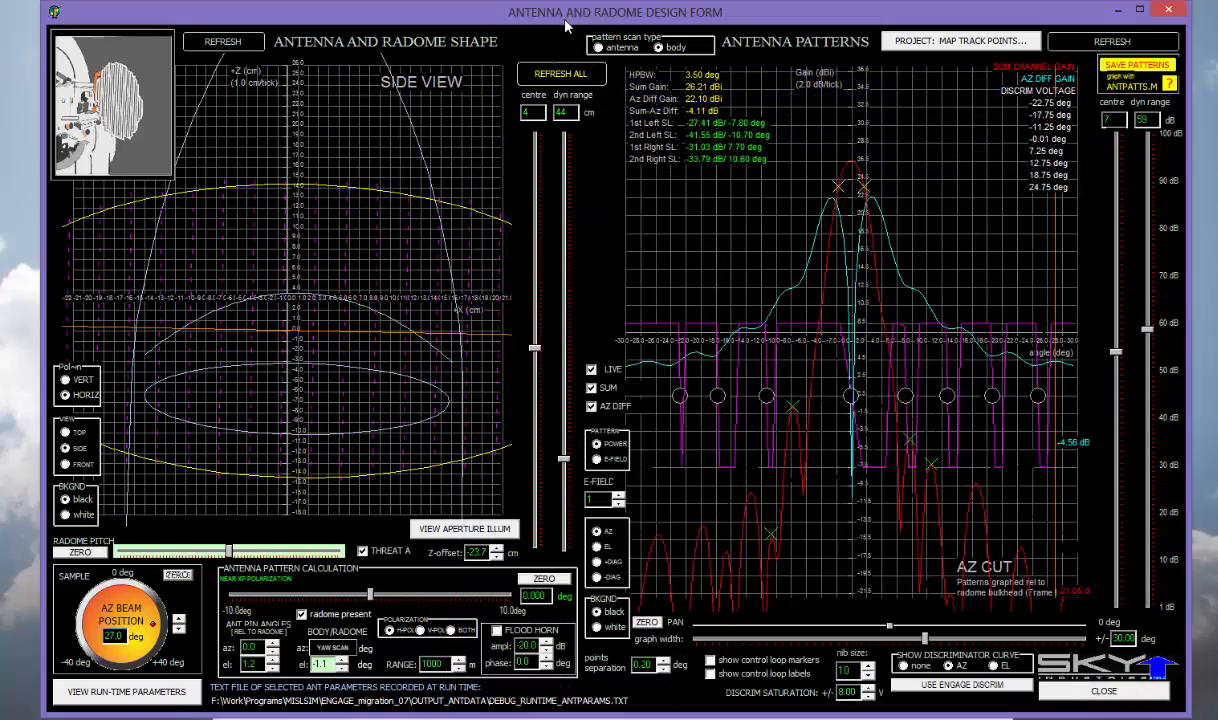
- Turn off live updating, widen the side view range to 71 cm, and set the AZ beam to 32 deg
click(591, 369)
drag(564, 459, 564, 402)
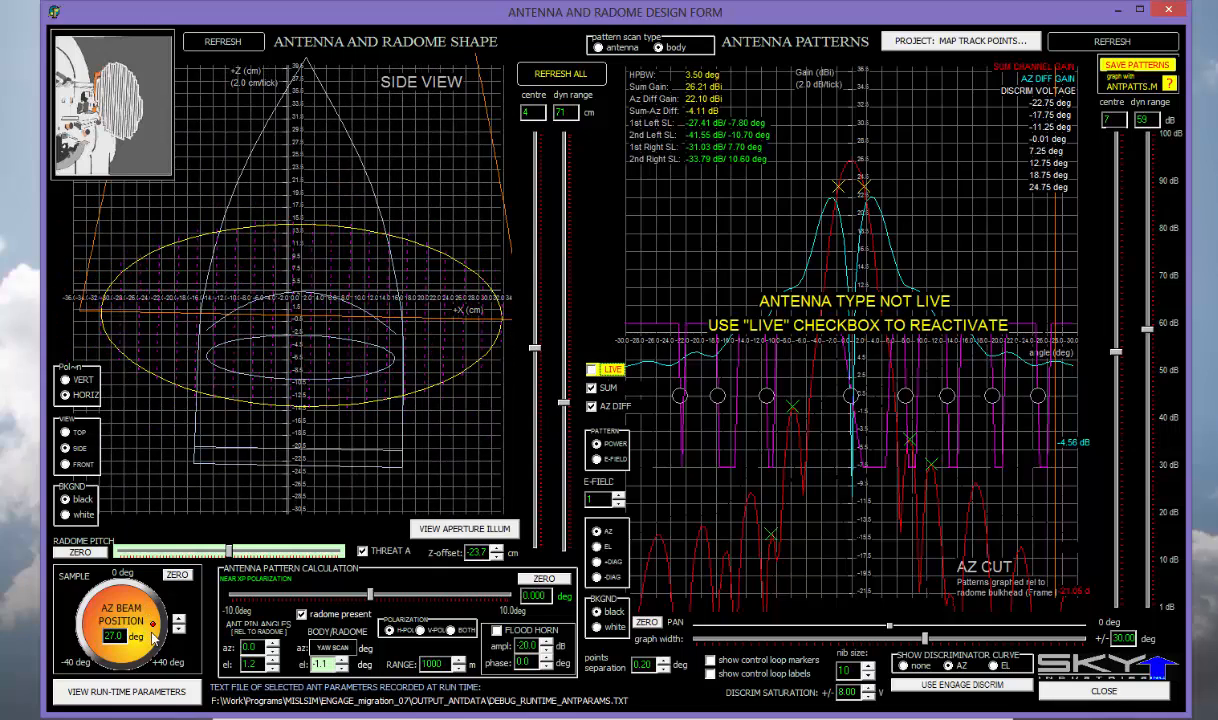
mouse_move(153, 625)
mouse_down()
mouse_move(112, 573)
mouse_move(78, 596)
mouse_move(80, 577)
mouse_move(153, 650)
mouse_move(112, 575)
mouse_move(127, 558)
mouse_move(134, 630)
mouse_up()
- Switch to the top view and swing the AZ beam left to -2.0 deg
click(66, 432)
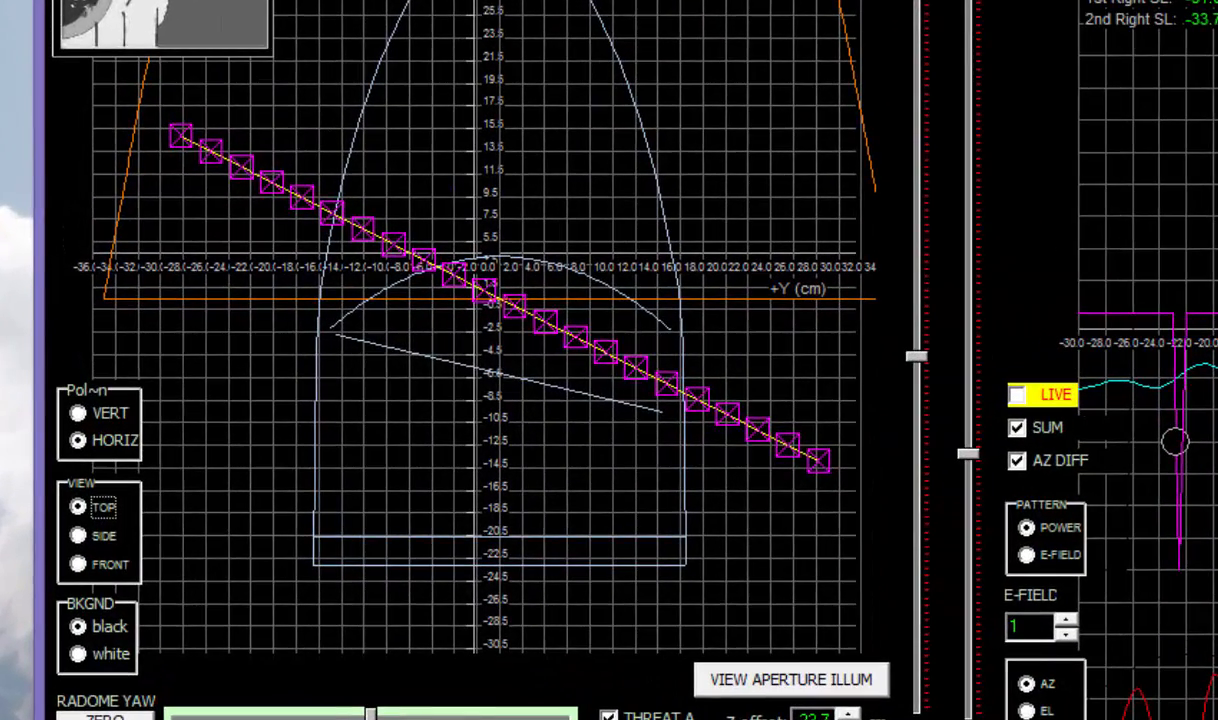
drag(153, 624, 149, 607)
drag(165, 719, 120, 719)
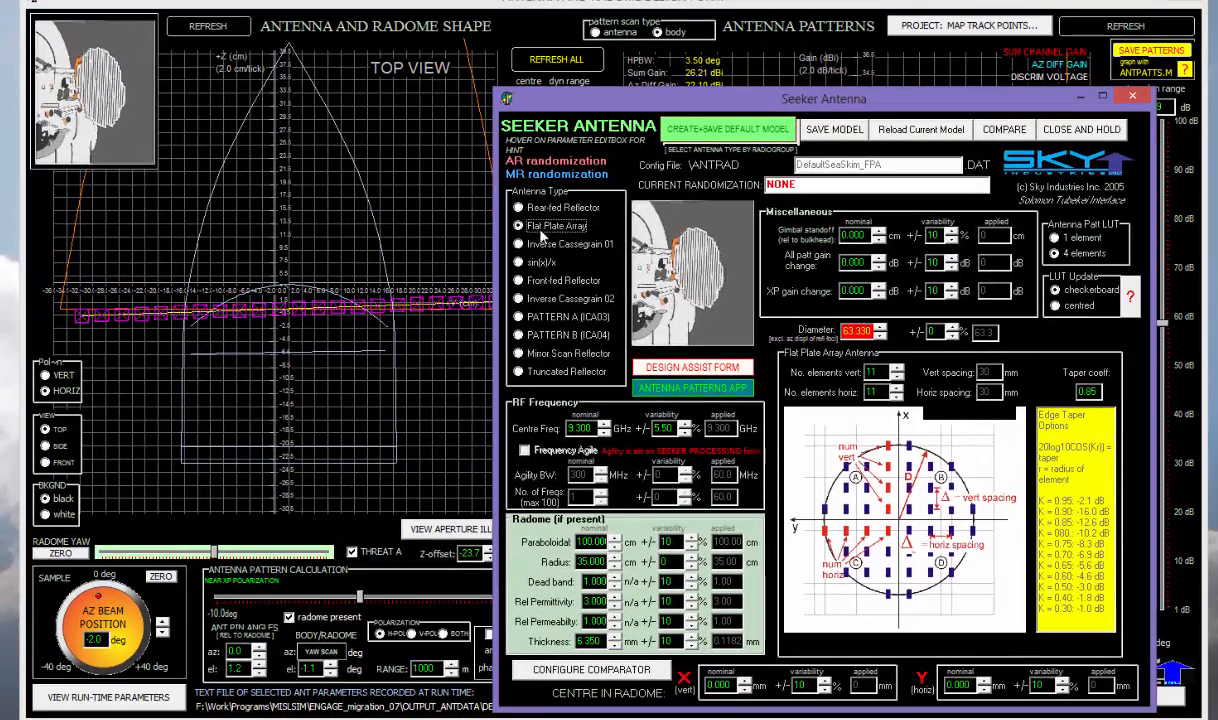
- Save Inverse Cassegrain 01 as default model DefaultSeaSkim_ICA01 and rotate the beam back to 0.0 deg
click(576, 240)
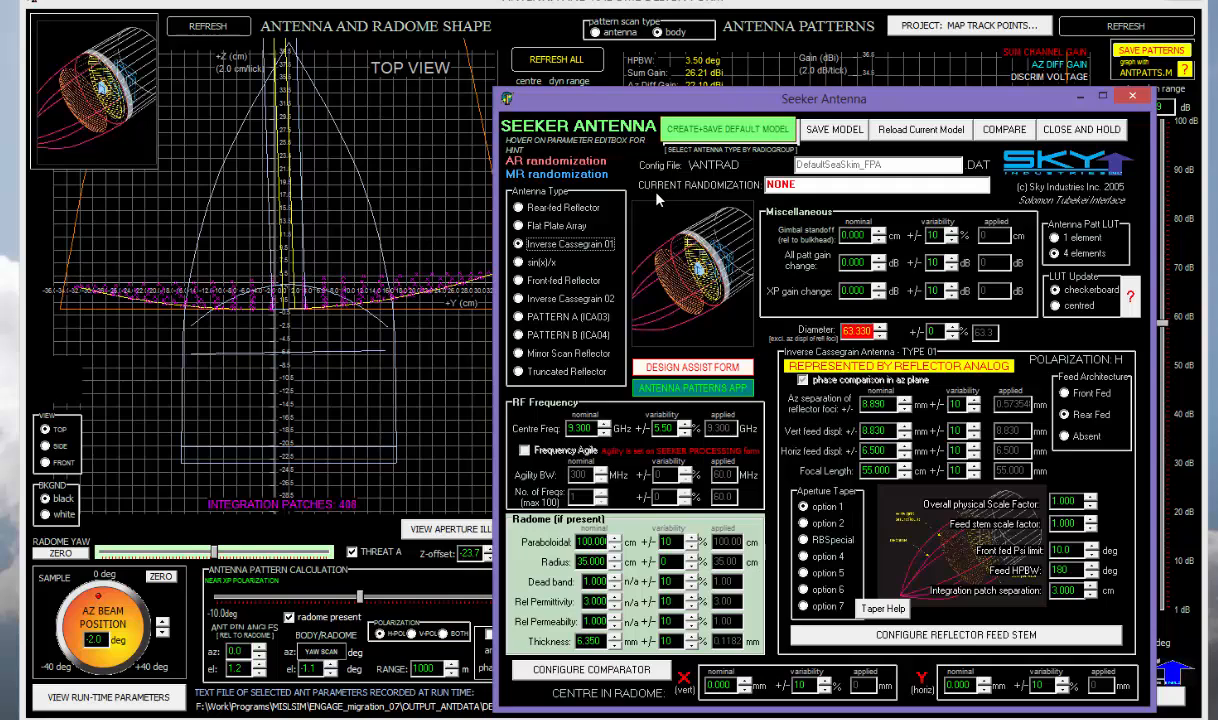
click(668, 131)
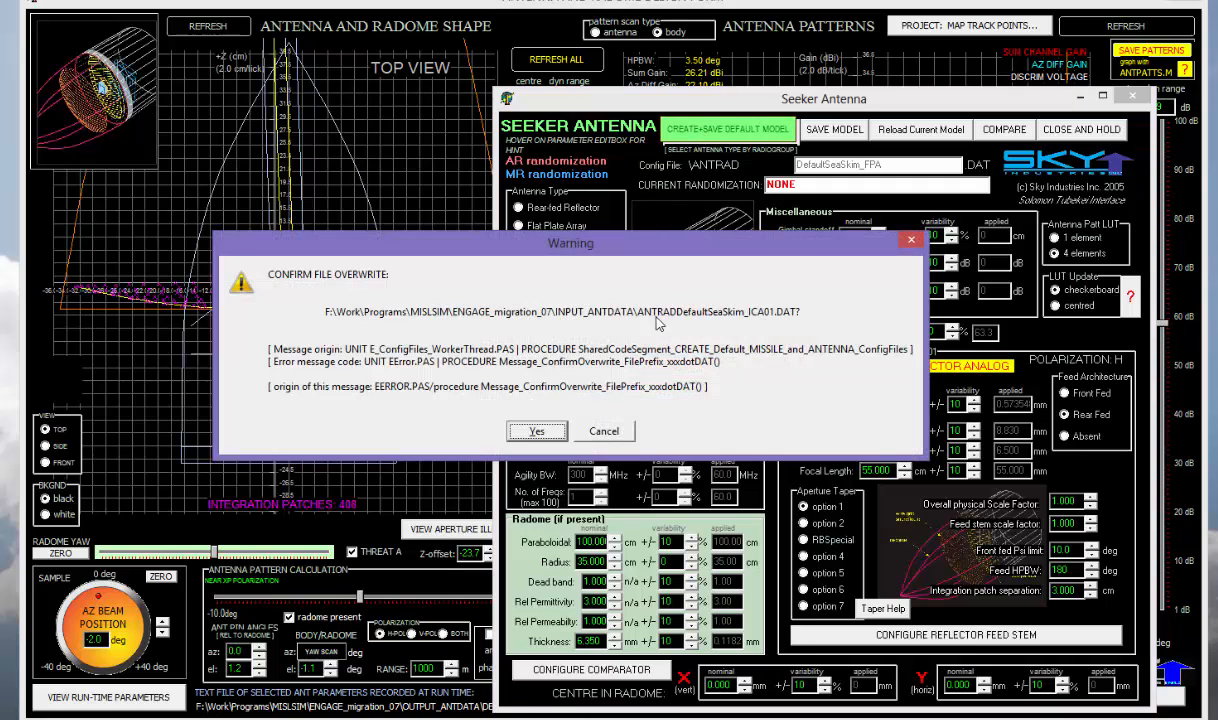
click(552, 429)
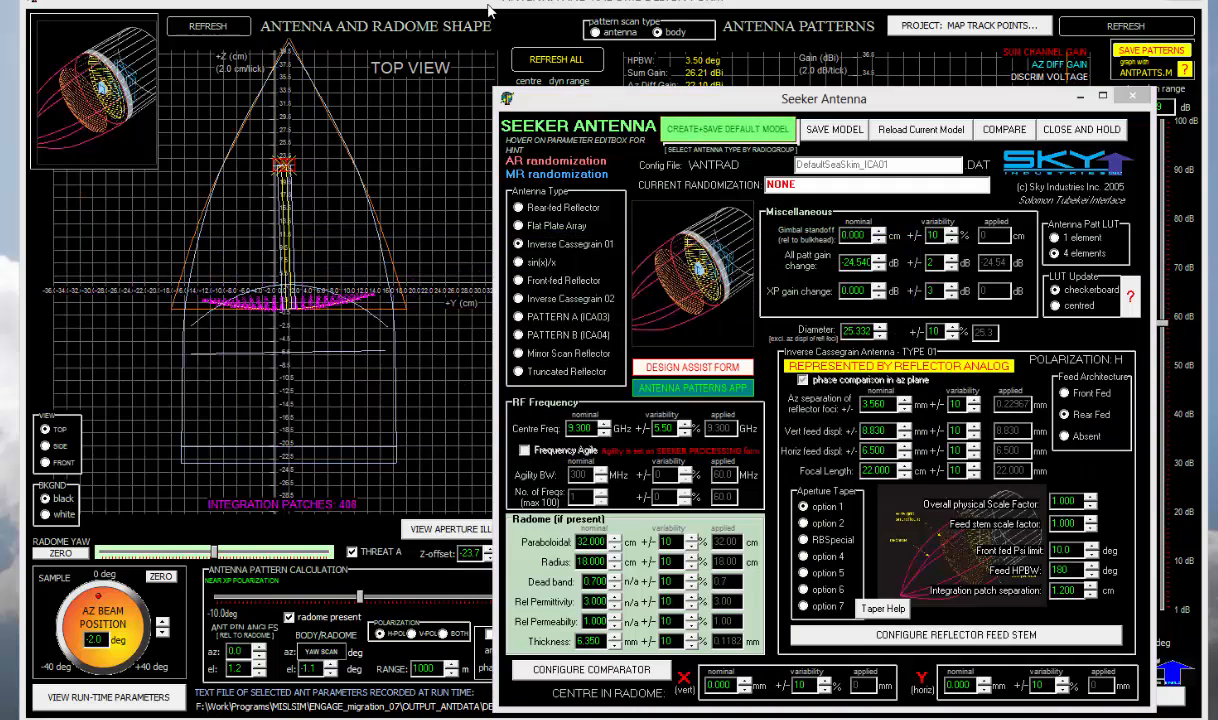
click(489, 8)
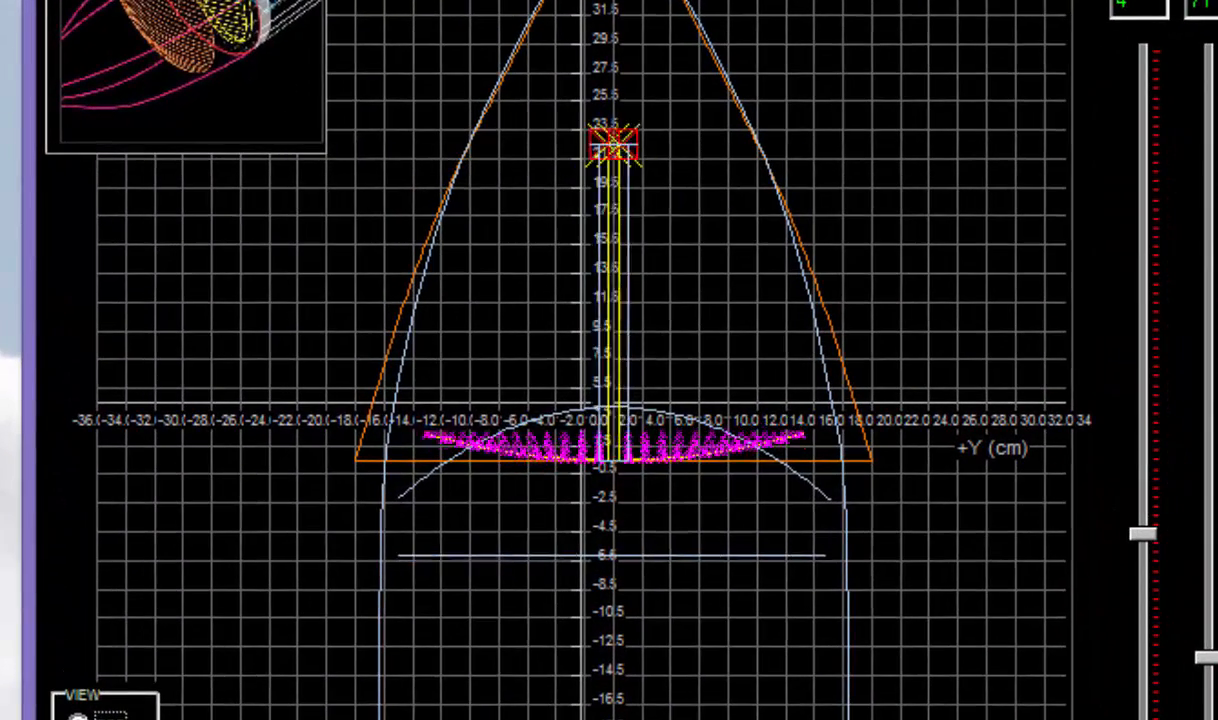
drag(103, 607, 128, 612)
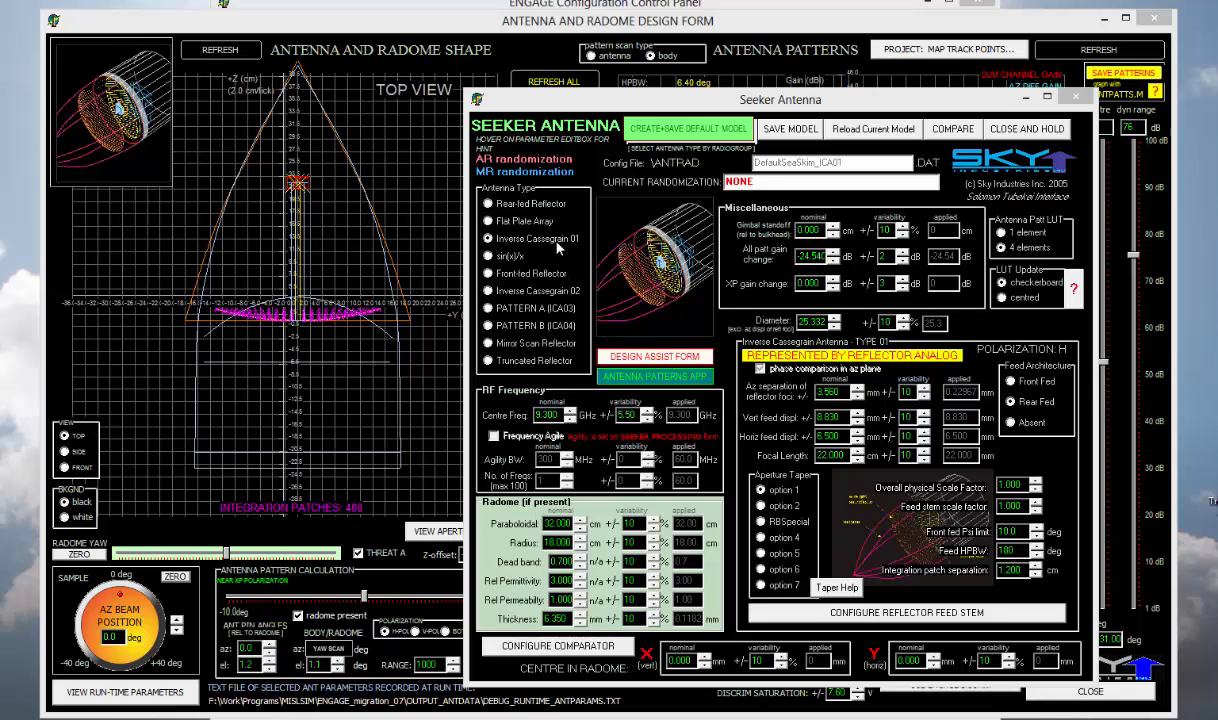
- Save Mirror Scan Reflector as default model DefaultSeaSkim_MIRROR and recentre the top view at 18 cm
click(513, 344)
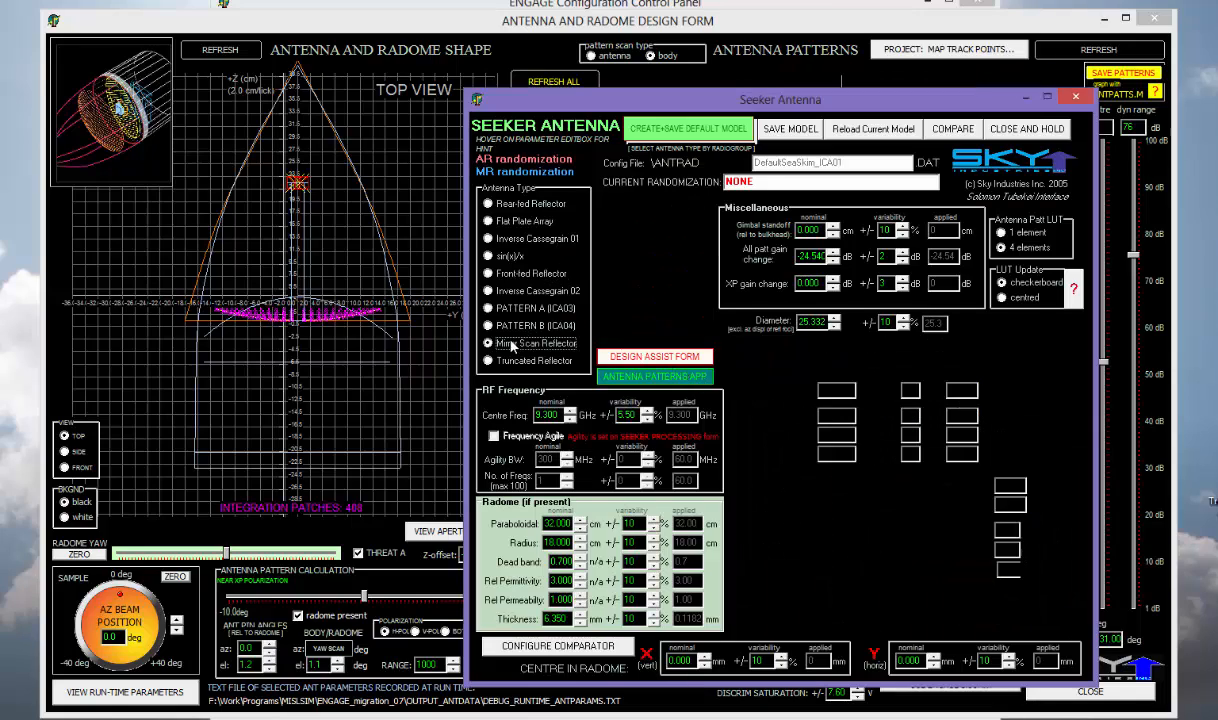
click(675, 131)
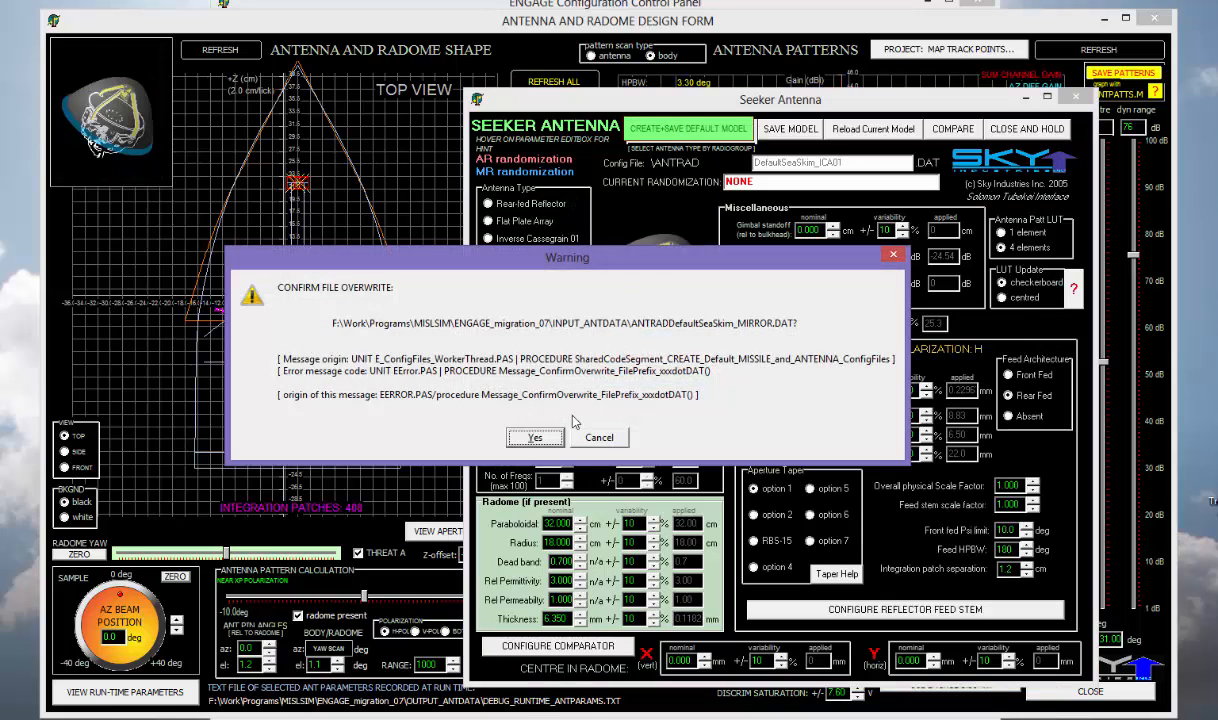
click(535, 437)
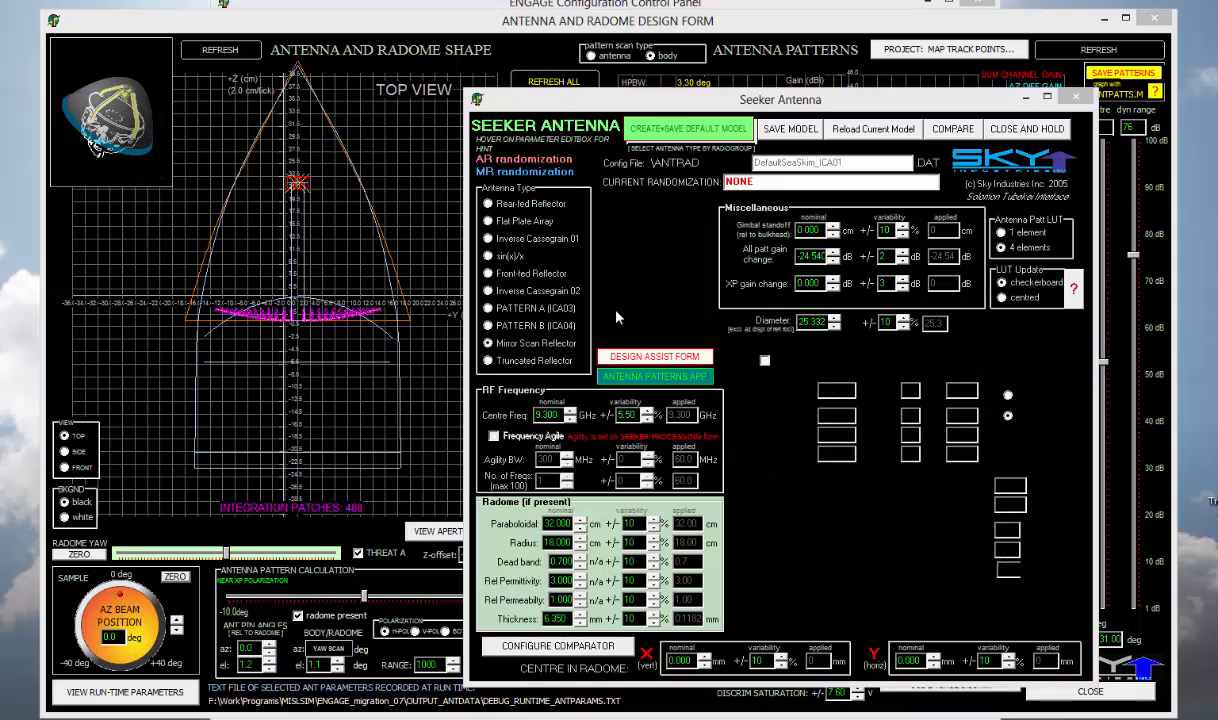
click(503, 29)
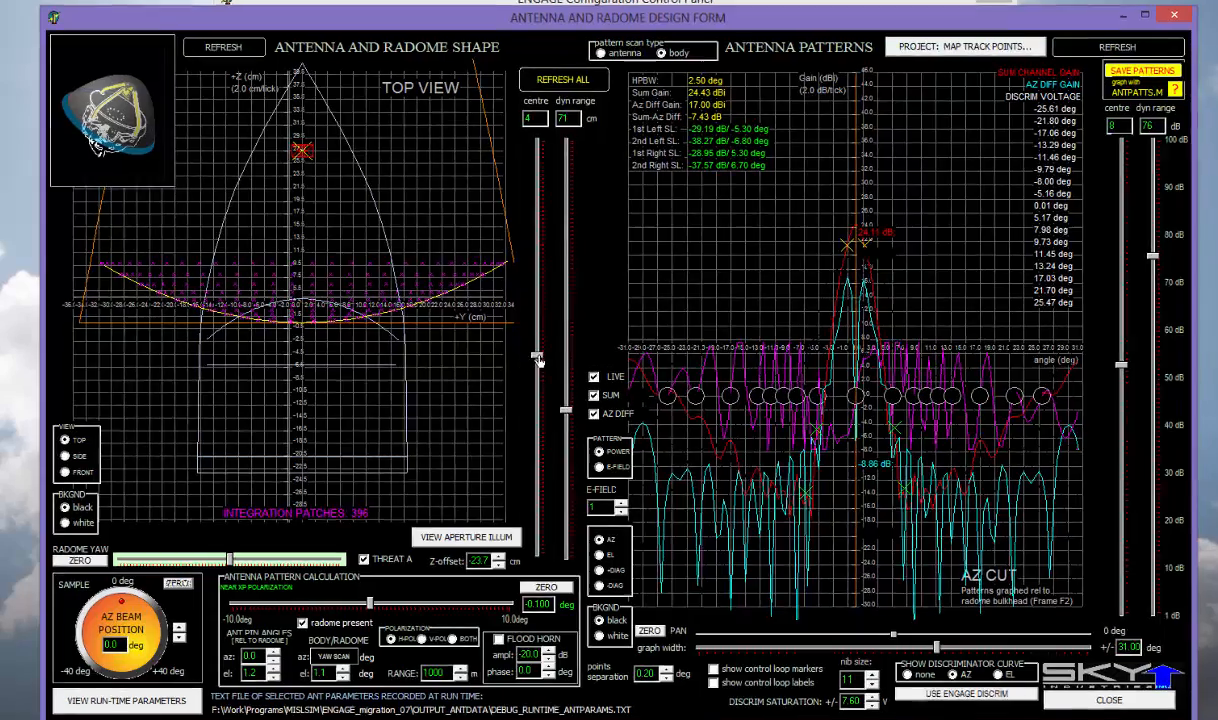
drag(529, 354, 529, 384)
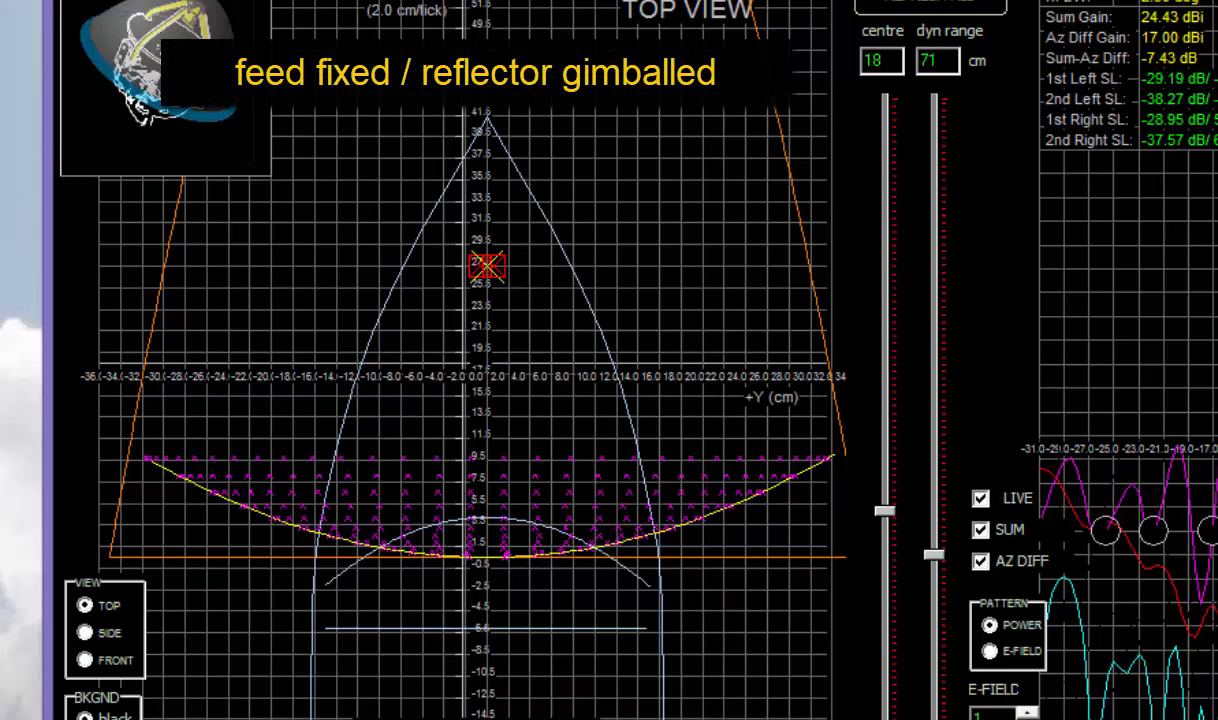
- Turn live pattern updating off, then zoom and recentre the top view on the feed
click(981, 499)
click(984, 499)
click(983, 499)
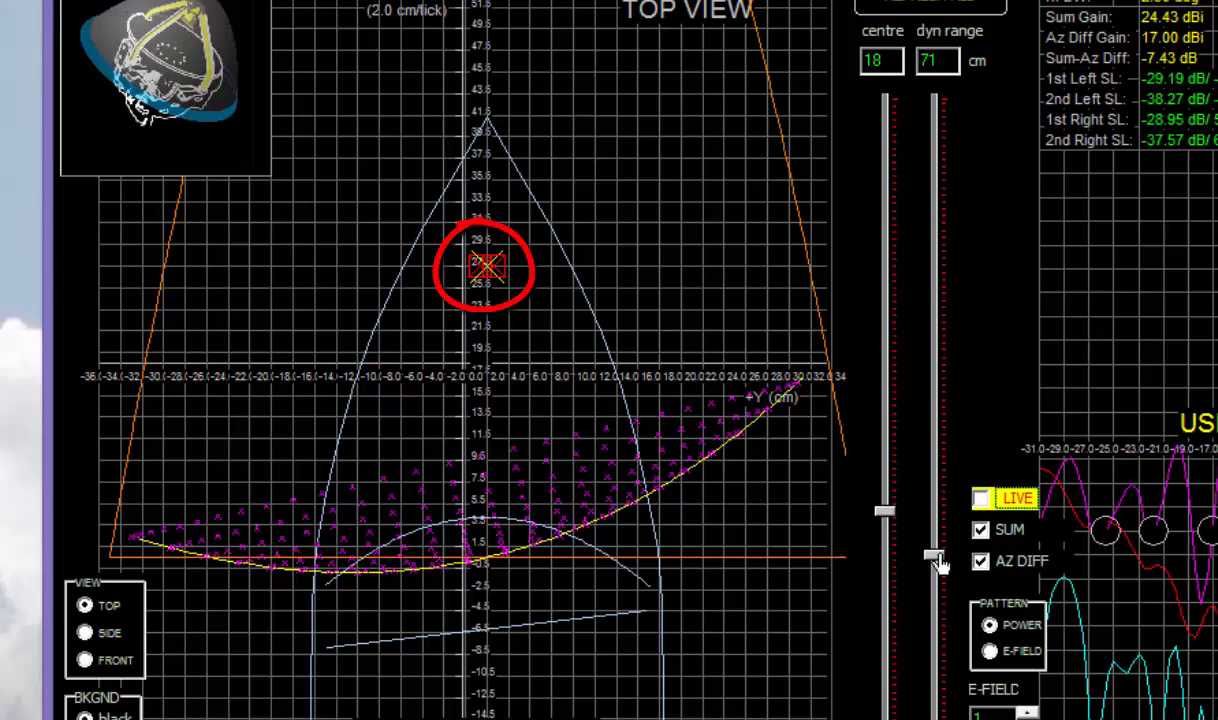
mouse_move(938, 563)
mouse_down()
mouse_move(932, 467)
mouse_move(922, 701)
mouse_up()
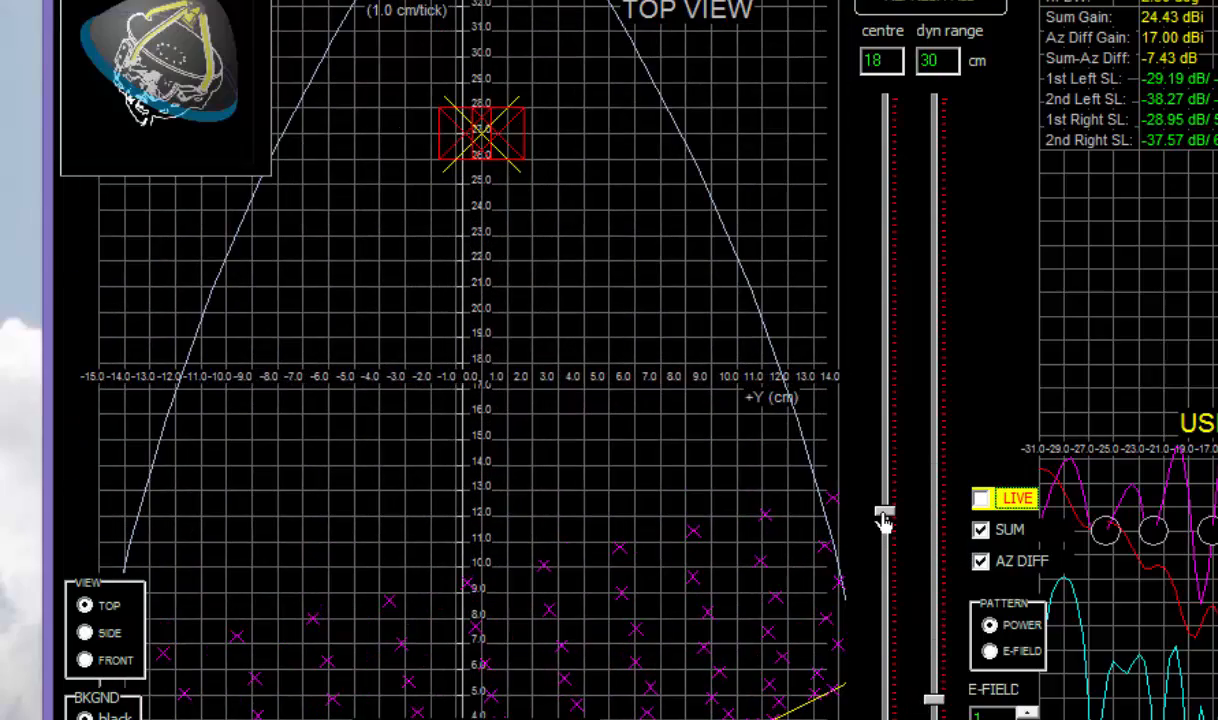
drag(884, 518, 886, 466)
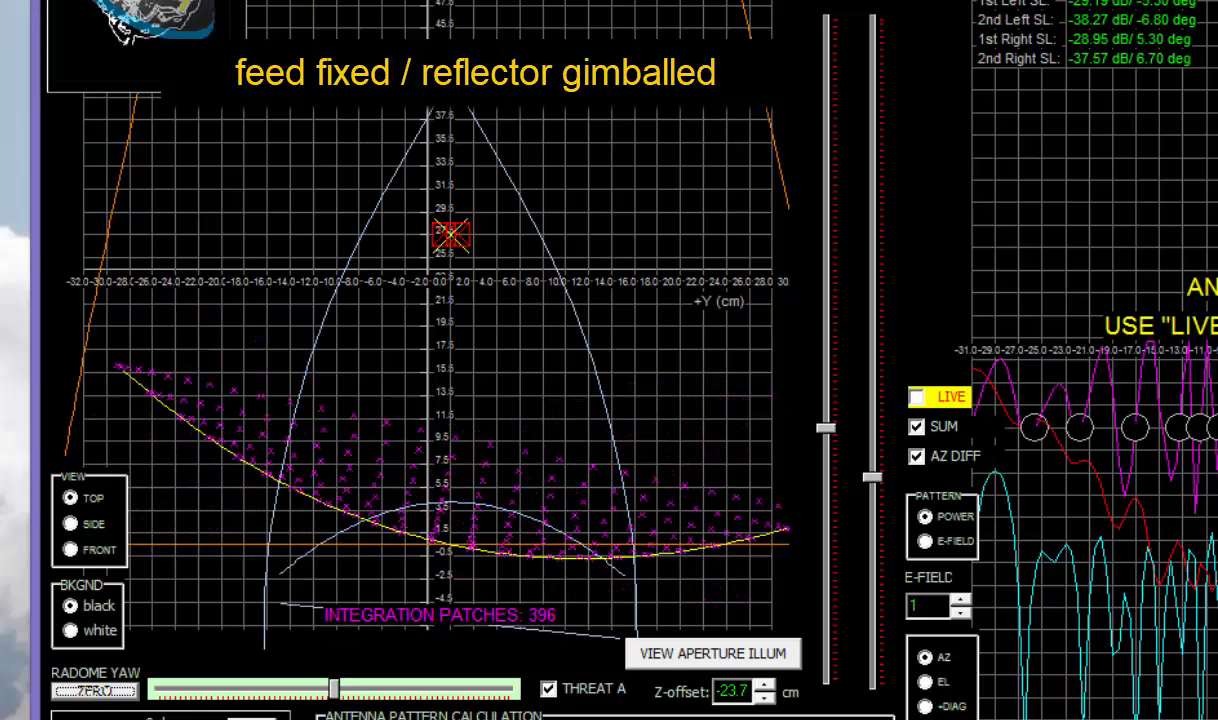
click(147, 40)
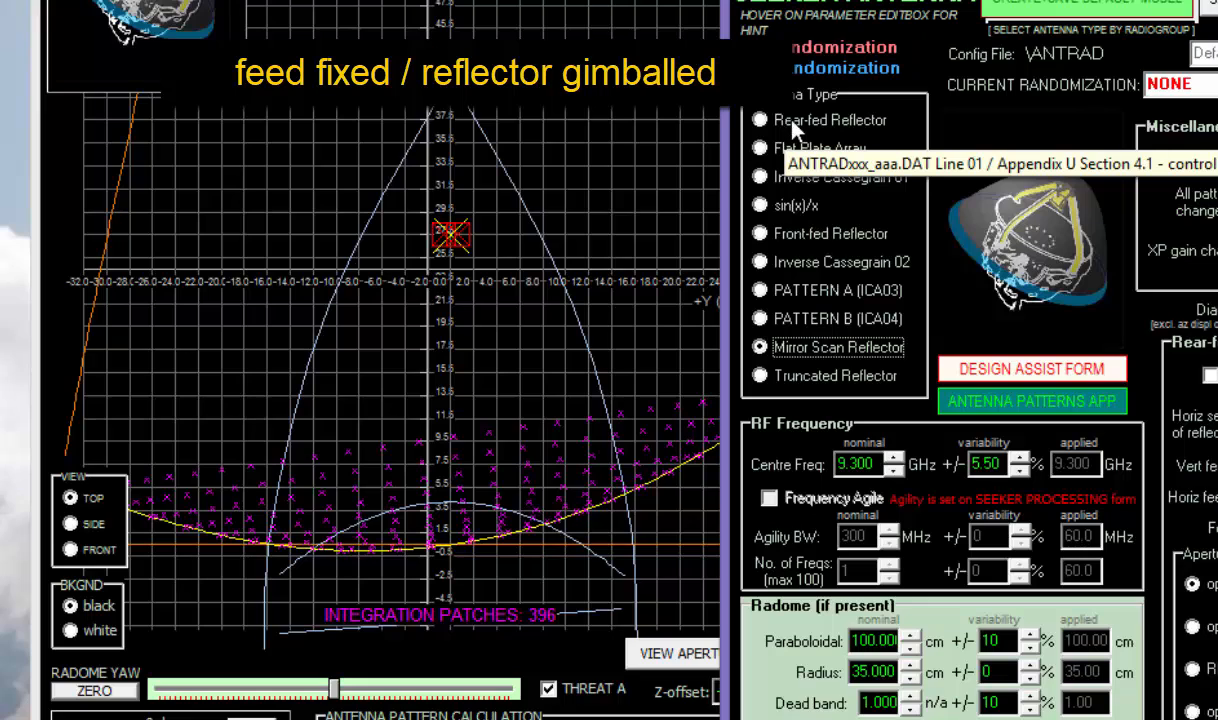
click(796, 124)
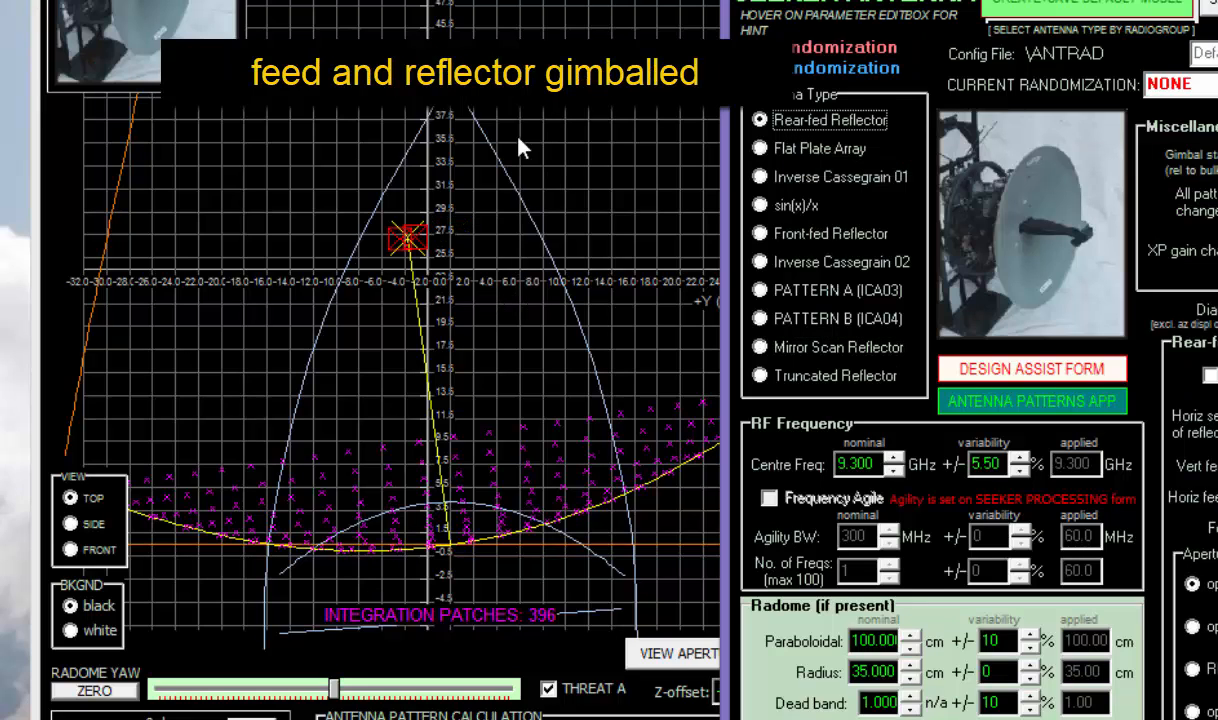
click(530, 75)
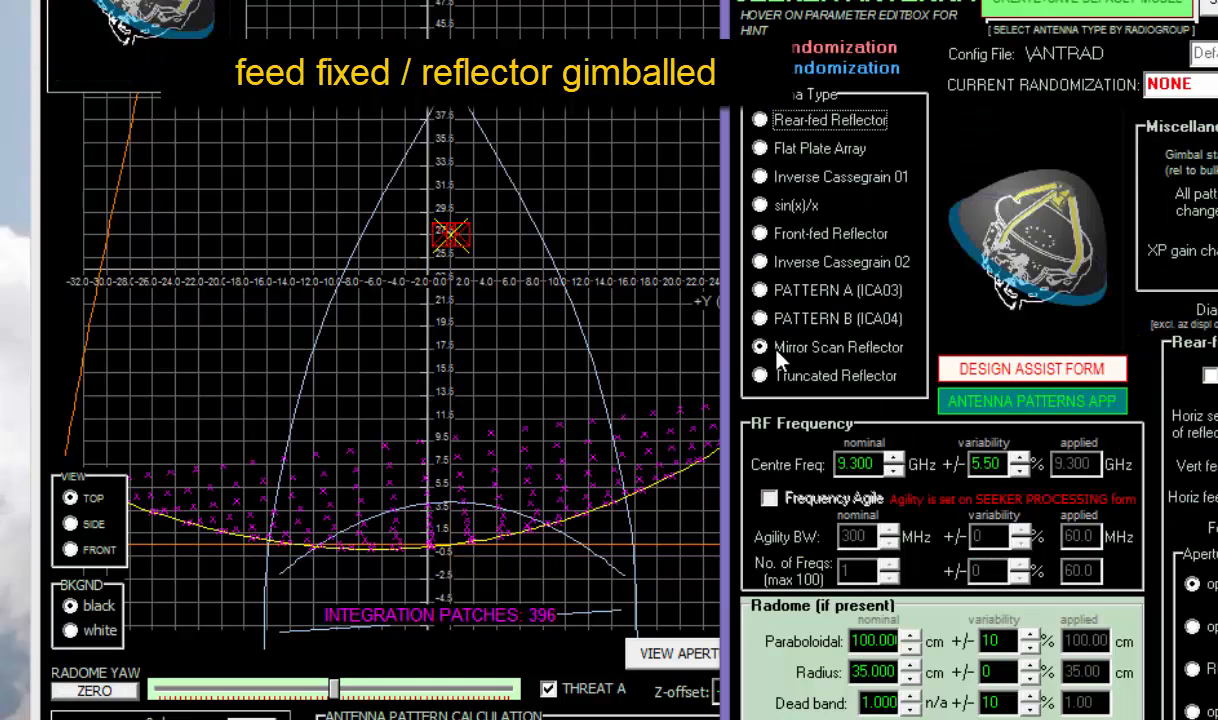
click(777, 352)
click(197, 411)
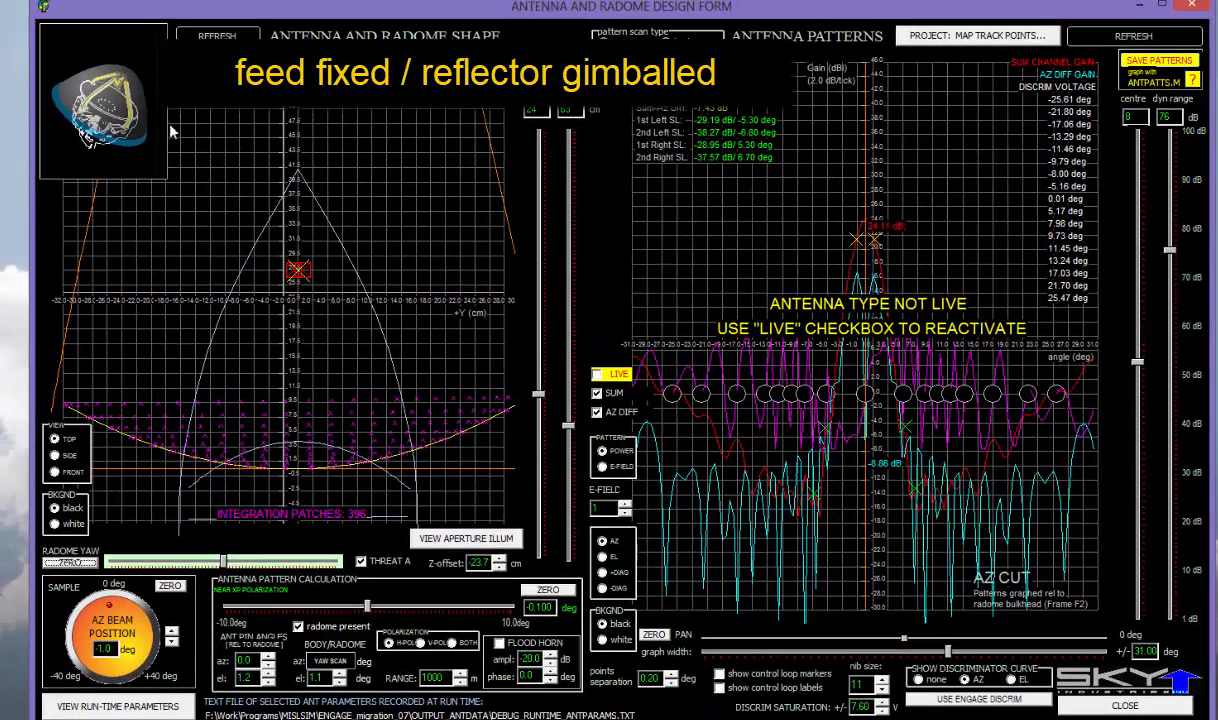
- Switch the antenna to Inverse Cassegrain 01, overwrite the default model, and refresh all patterns
click(147, 103)
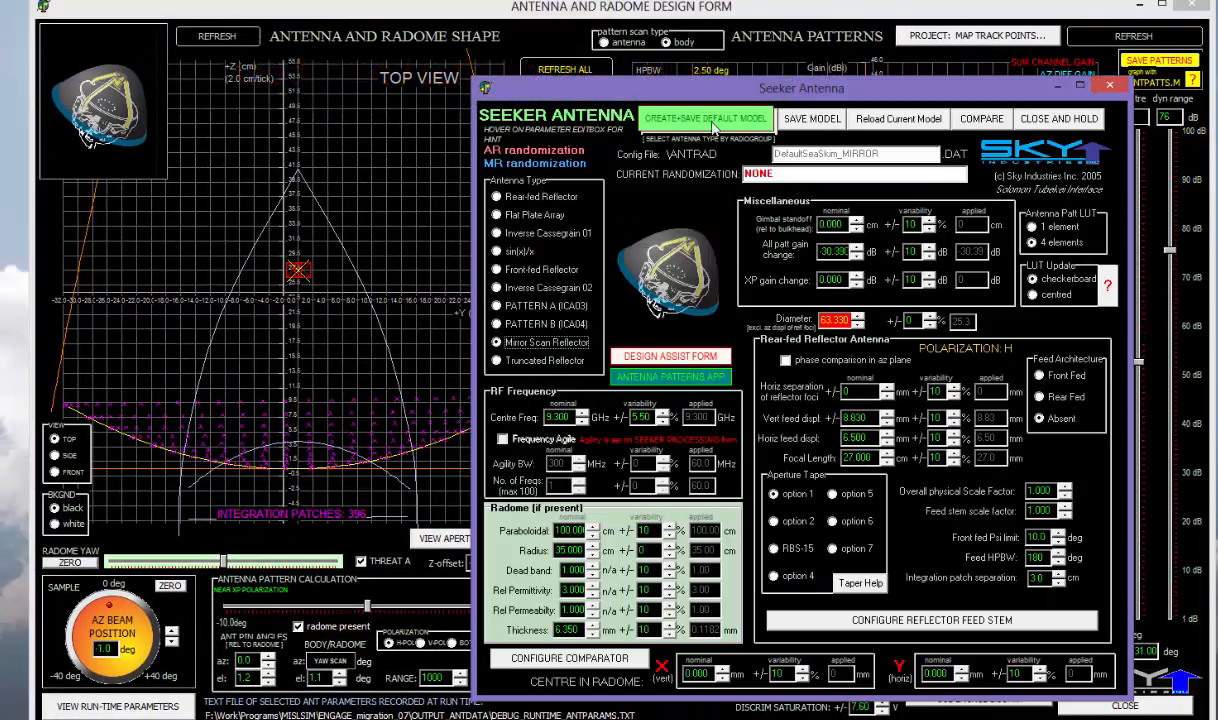
click(498, 232)
click(703, 118)
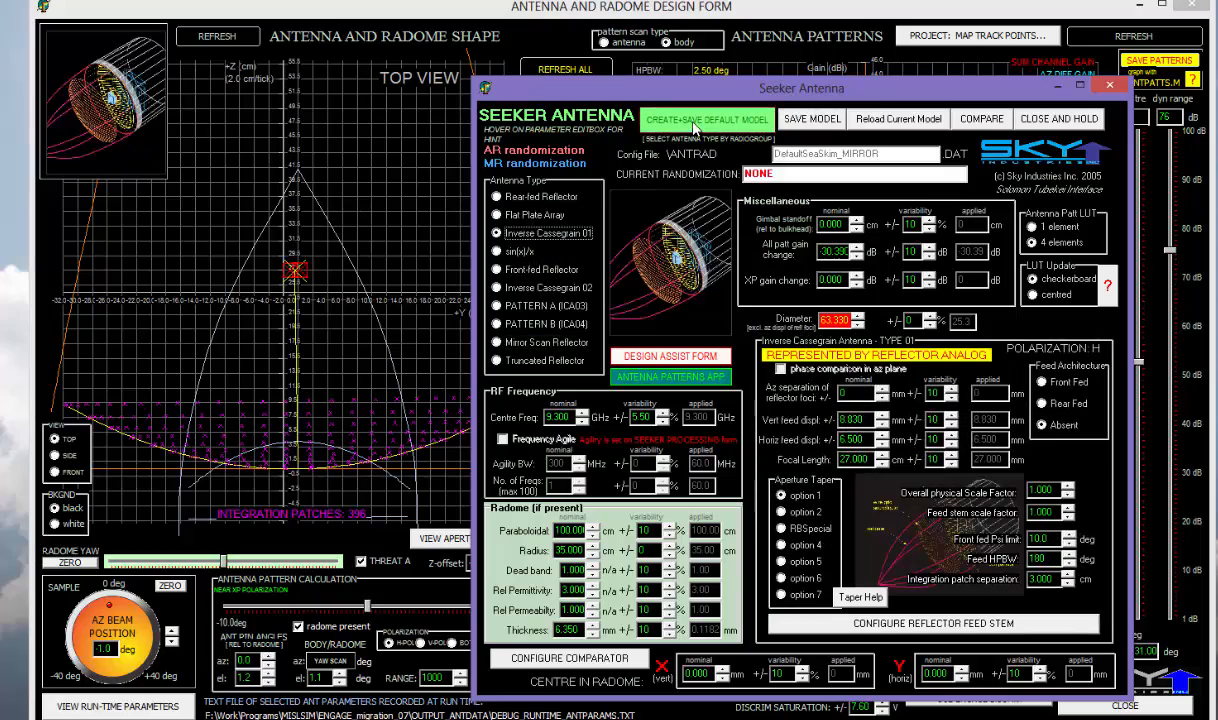
click(518, 444)
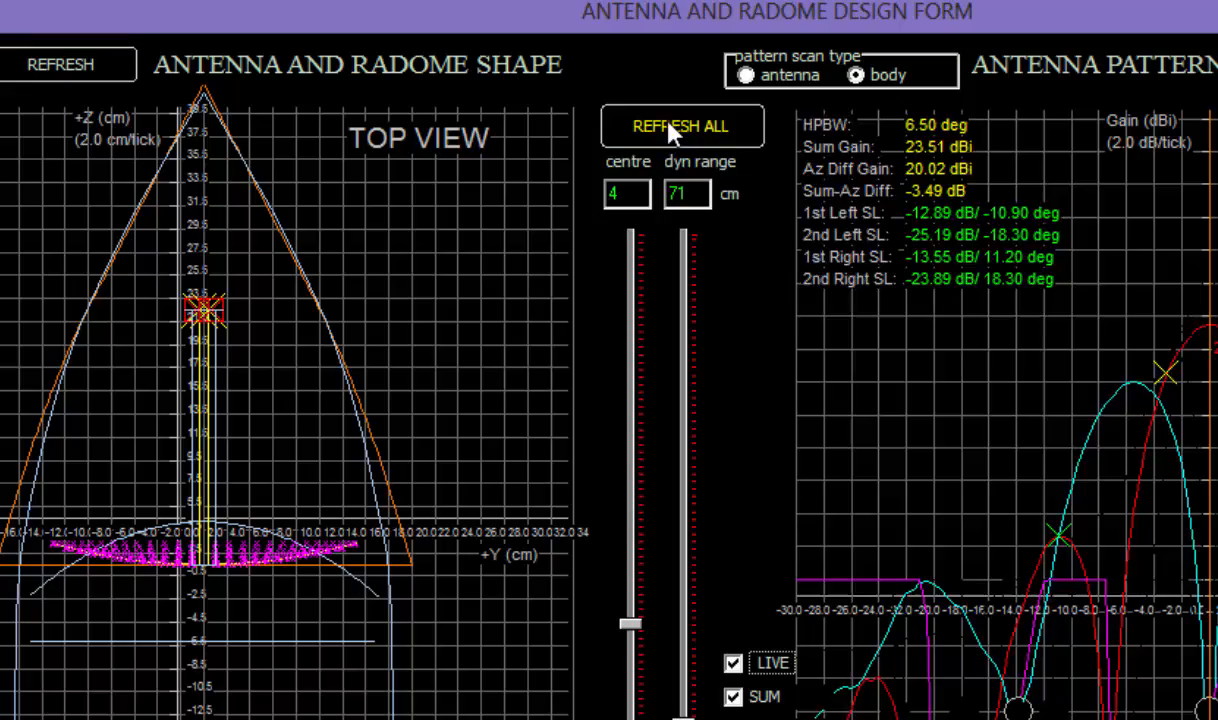
click(640, 115)
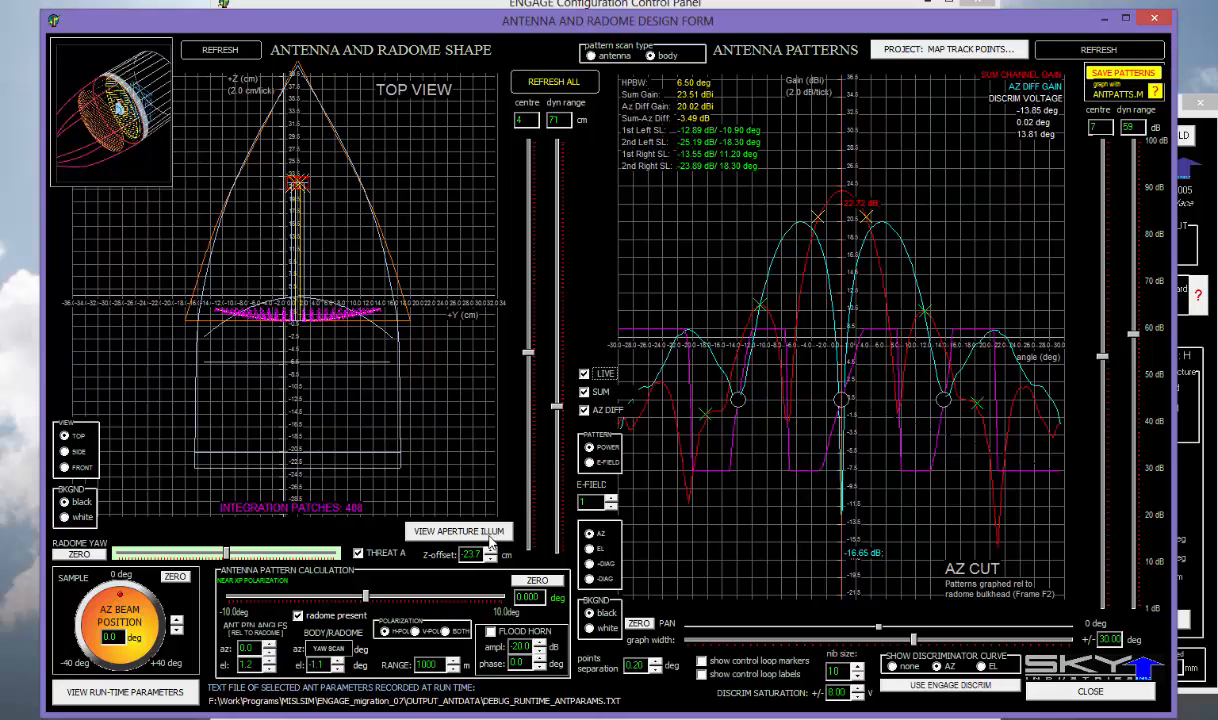
click(486, 538)
click(618, 150)
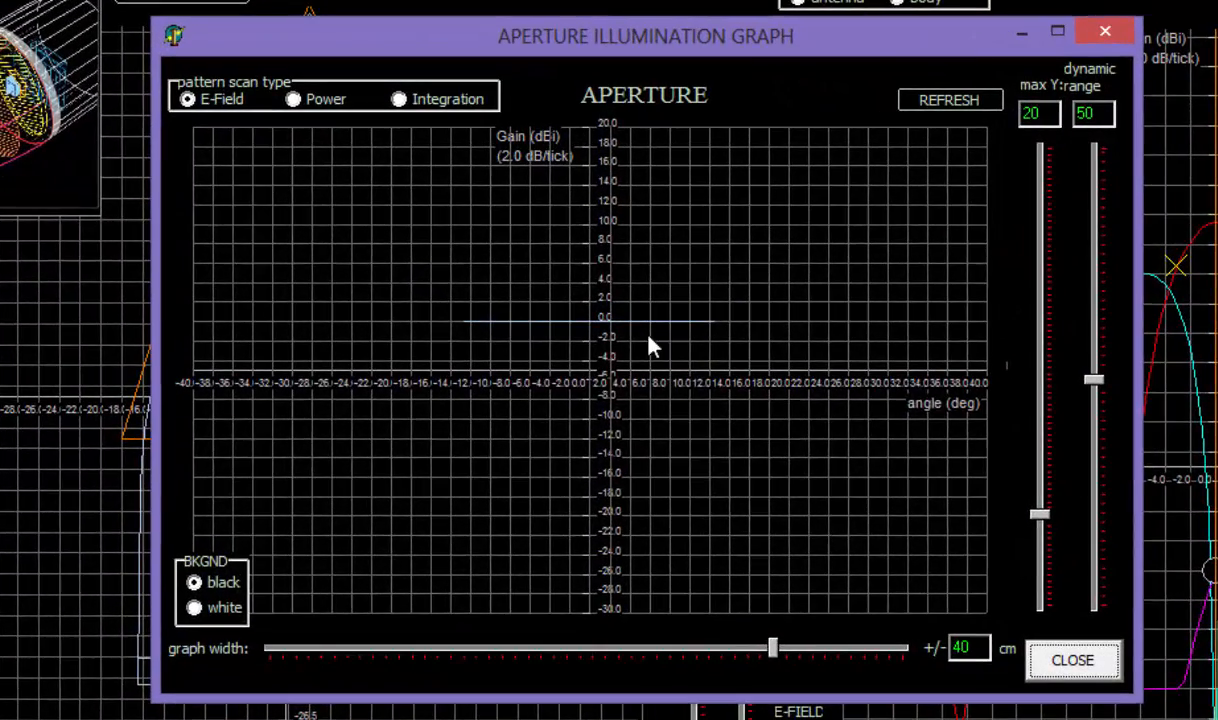
drag(773, 650, 516, 660)
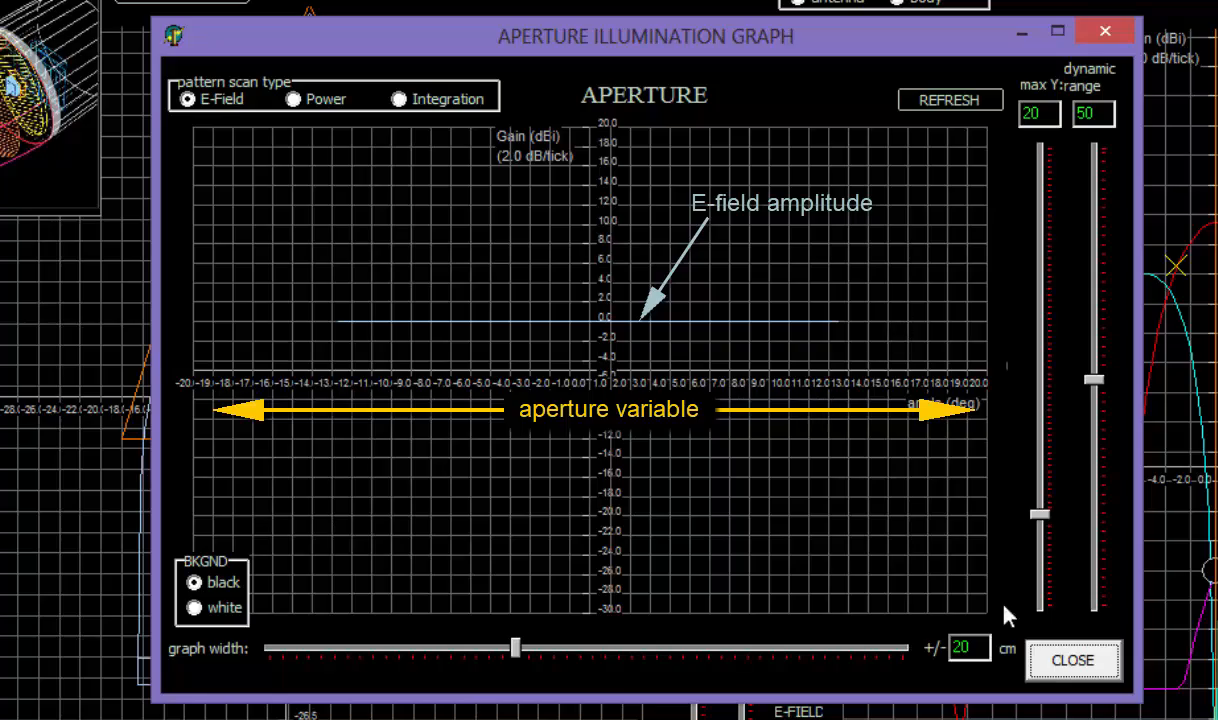
click(1070, 660)
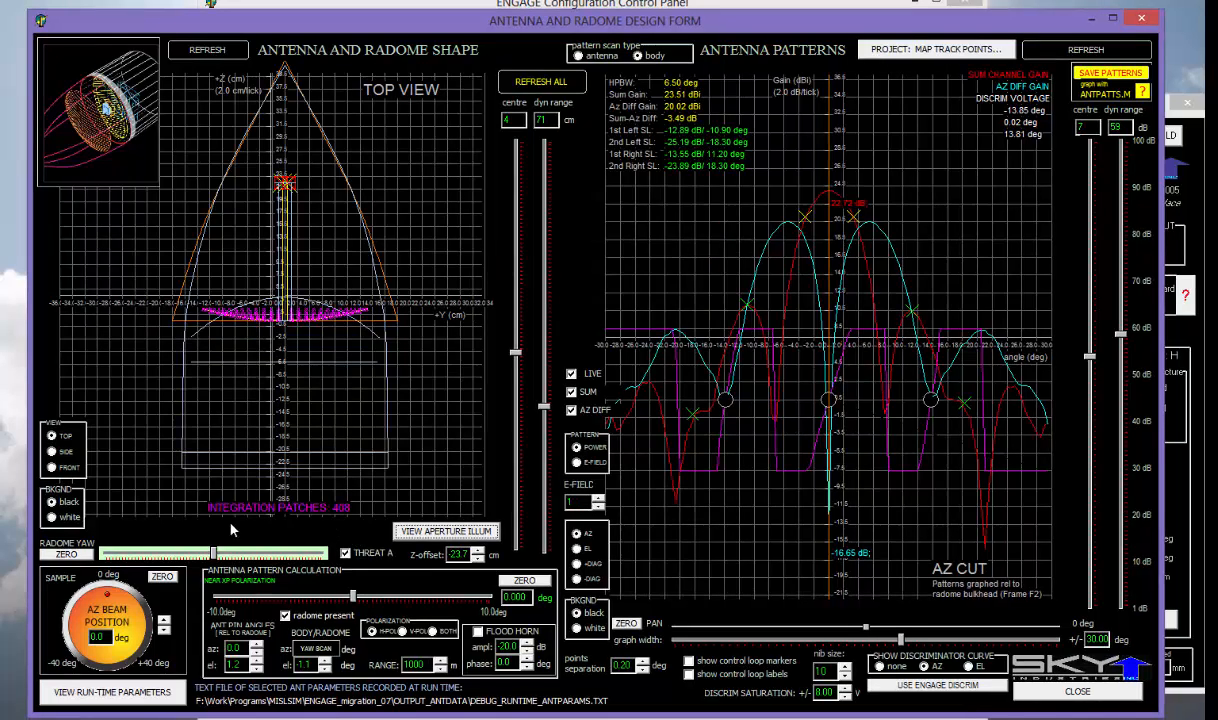
- Keep the black background, exclude the radome from the calculation, and view the antenna from the side
click(52, 517)
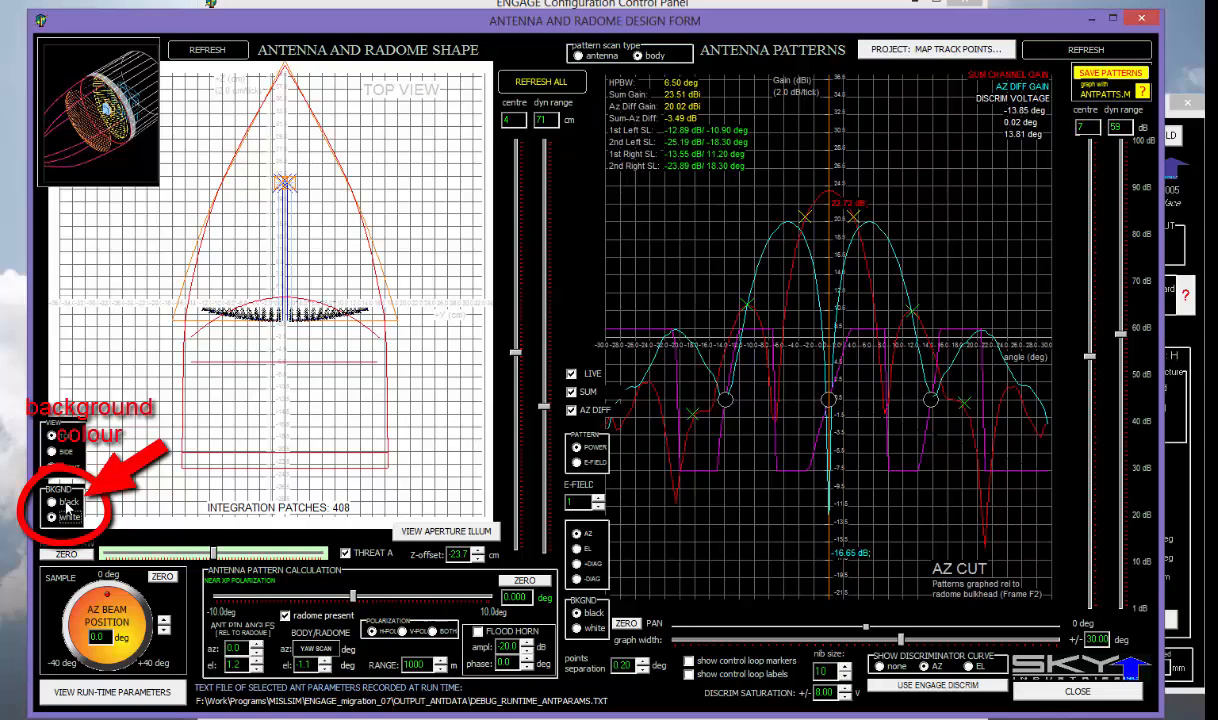
click(56, 501)
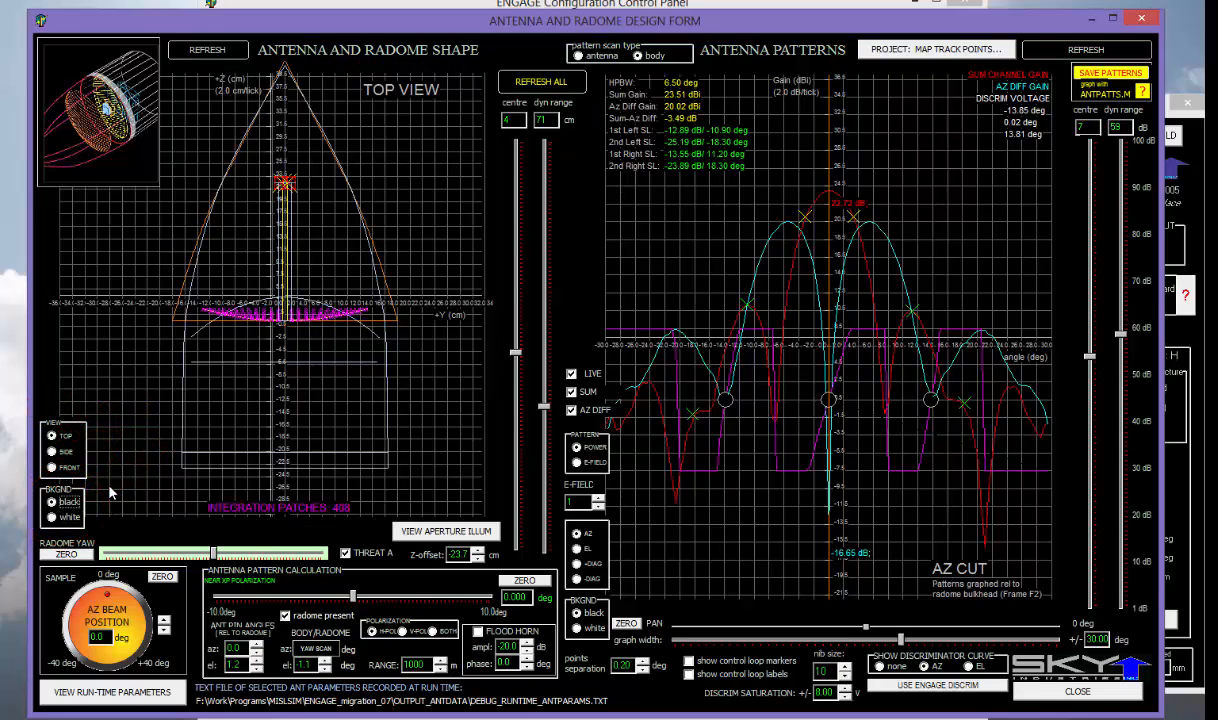
click(286, 617)
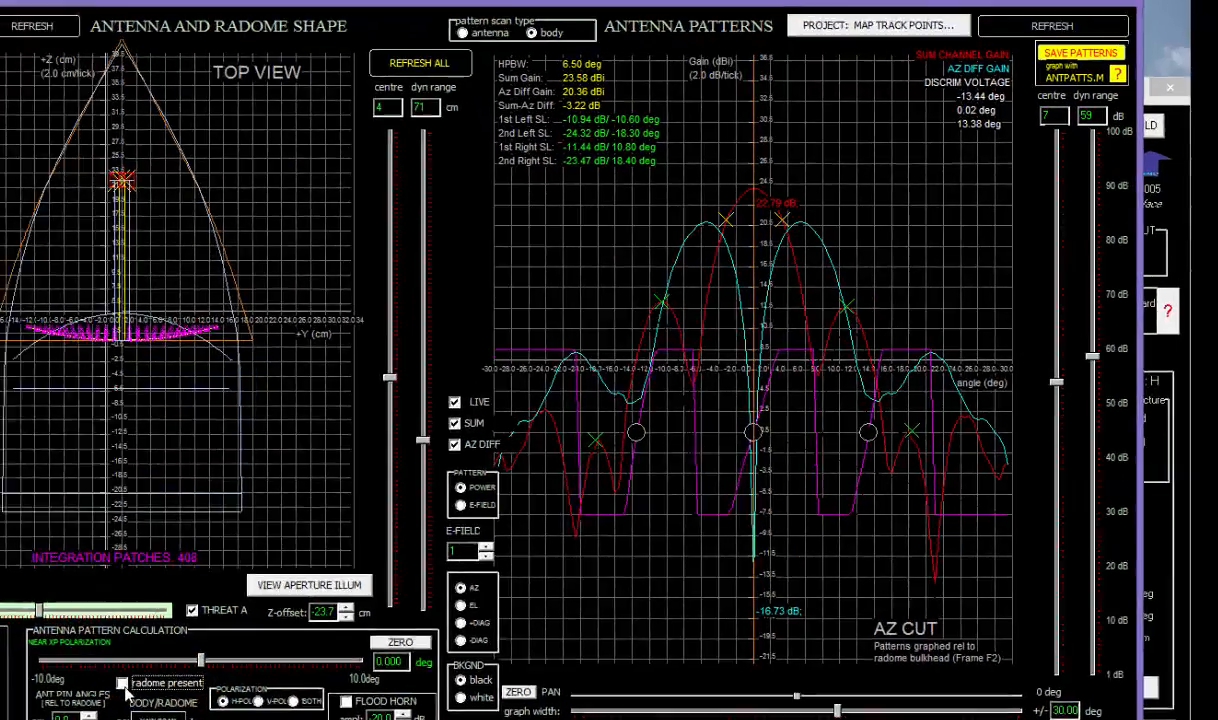
click(123, 685)
click(123, 685)
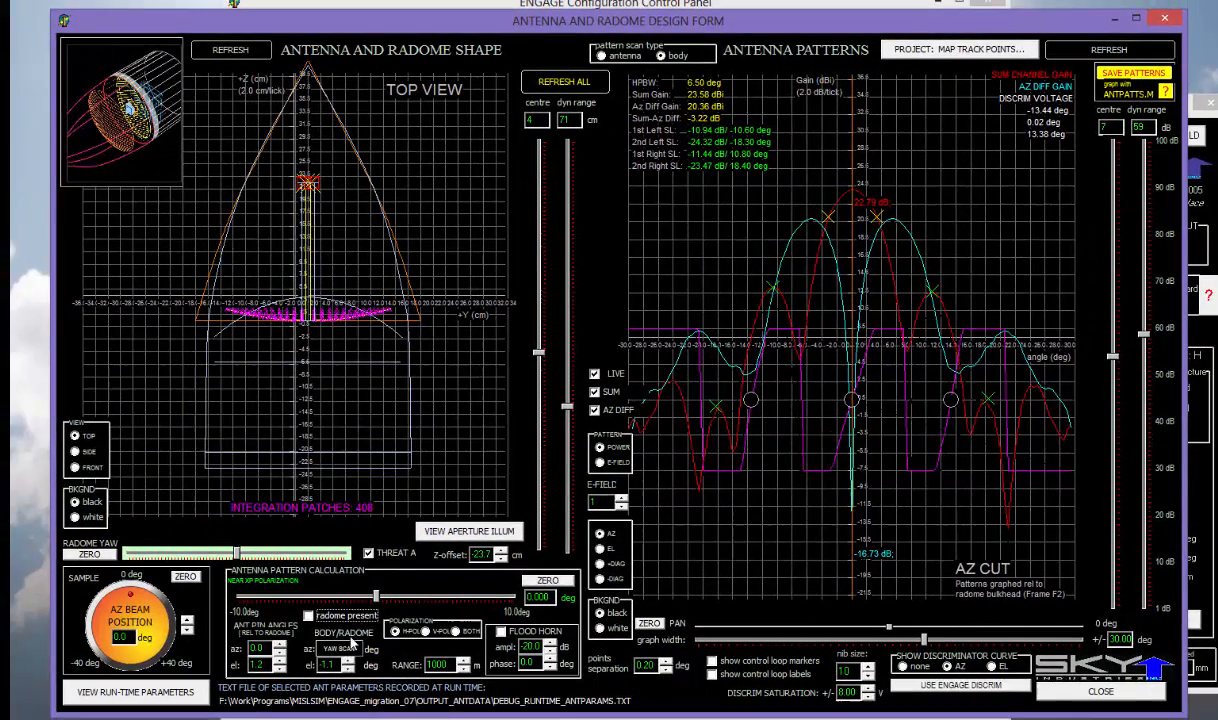
click(75, 451)
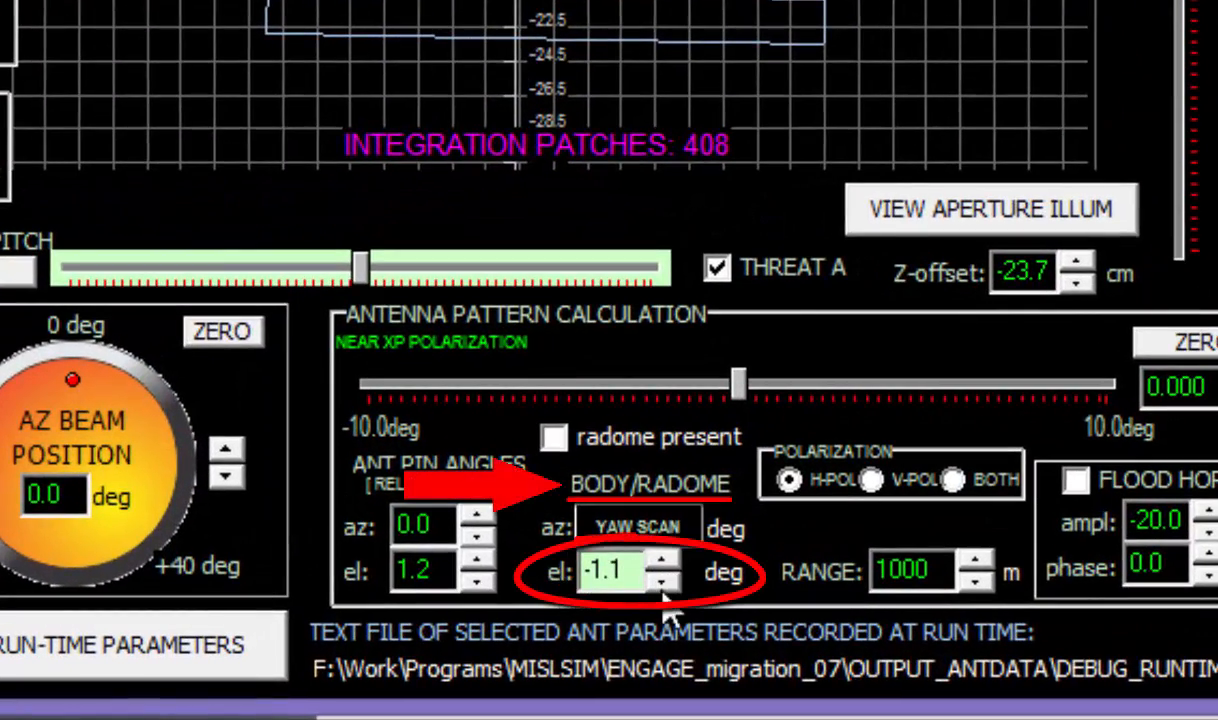
- Lower the body/radome elevation angle and tick 'radome present' to recompute the patterns
drag(664, 586, 664, 588)
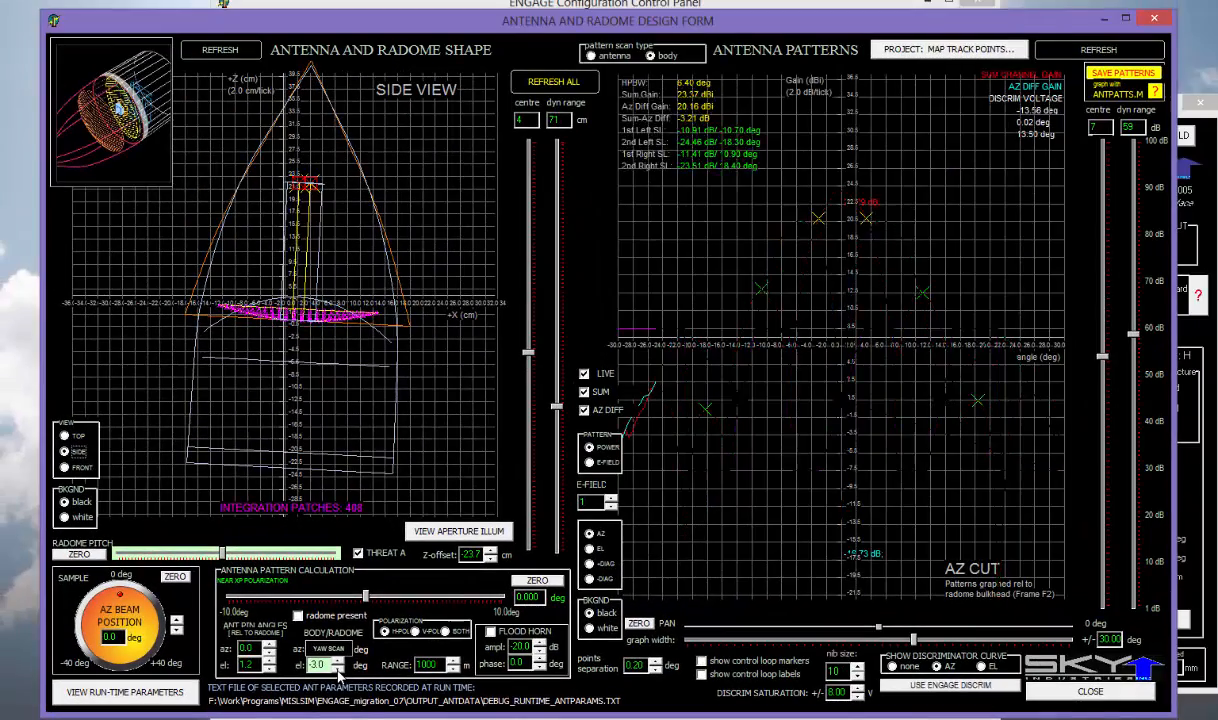
drag(338, 672, 338, 668)
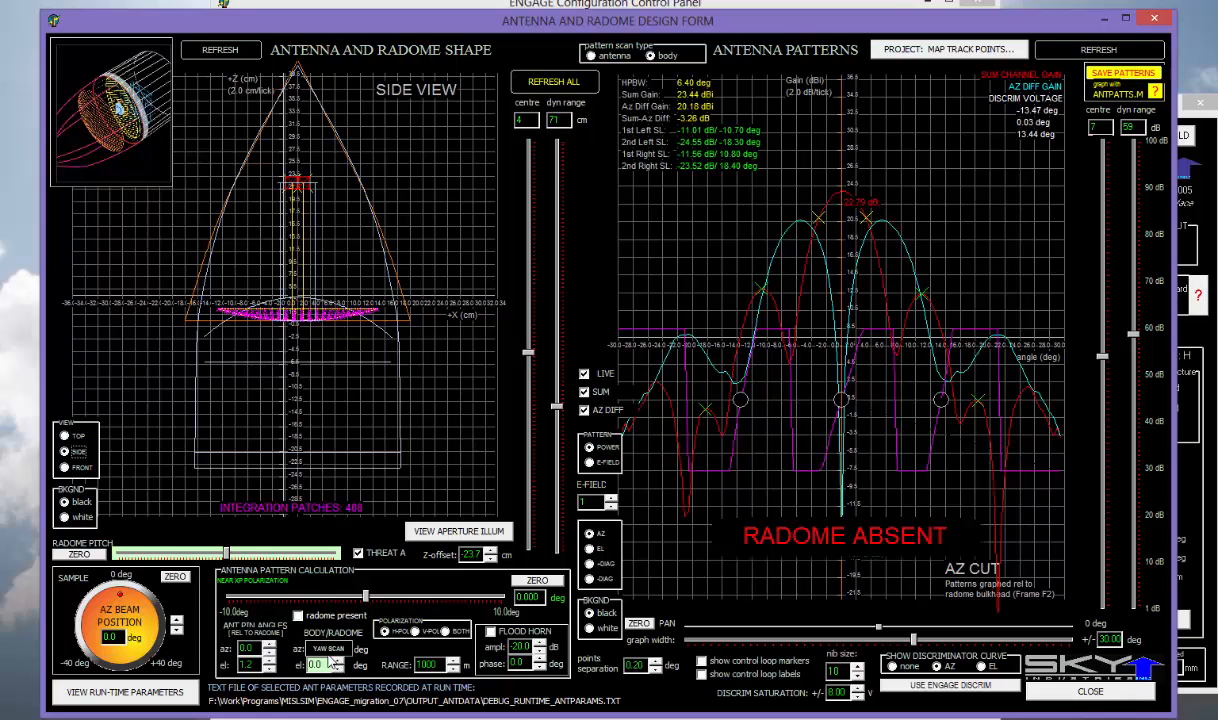
click(297, 615)
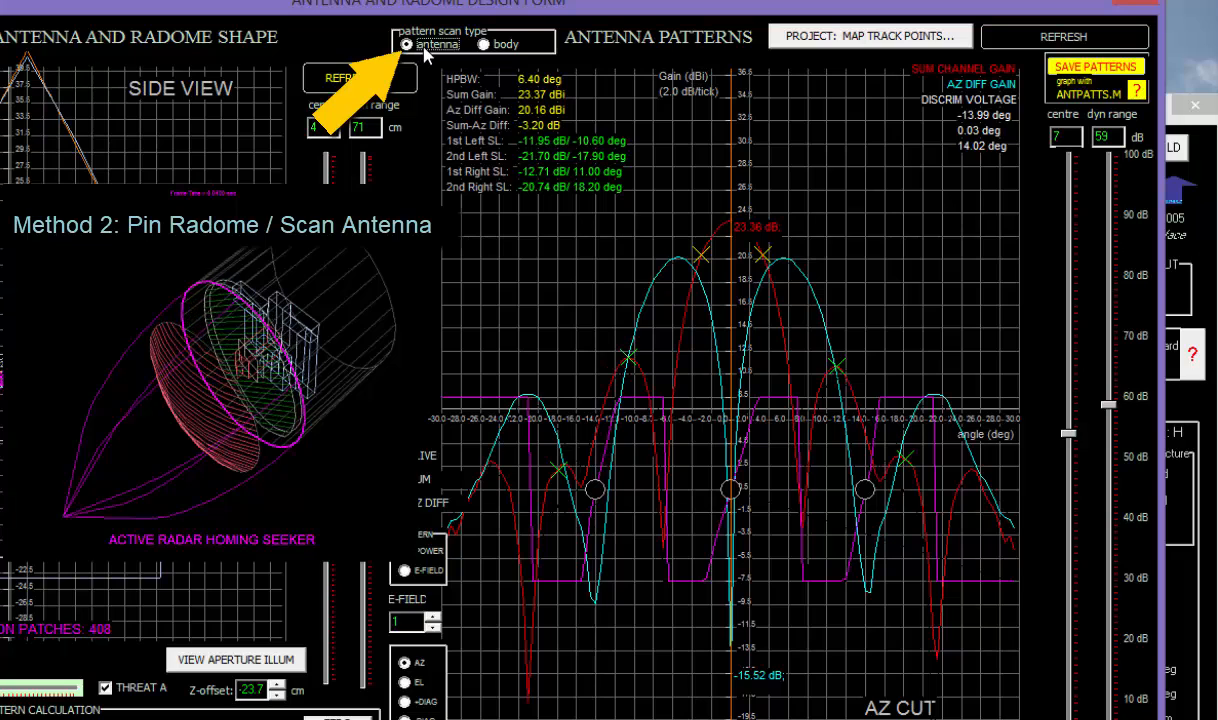
- Try the body pattern scan type, then return scanning to the antenna
click(483, 45)
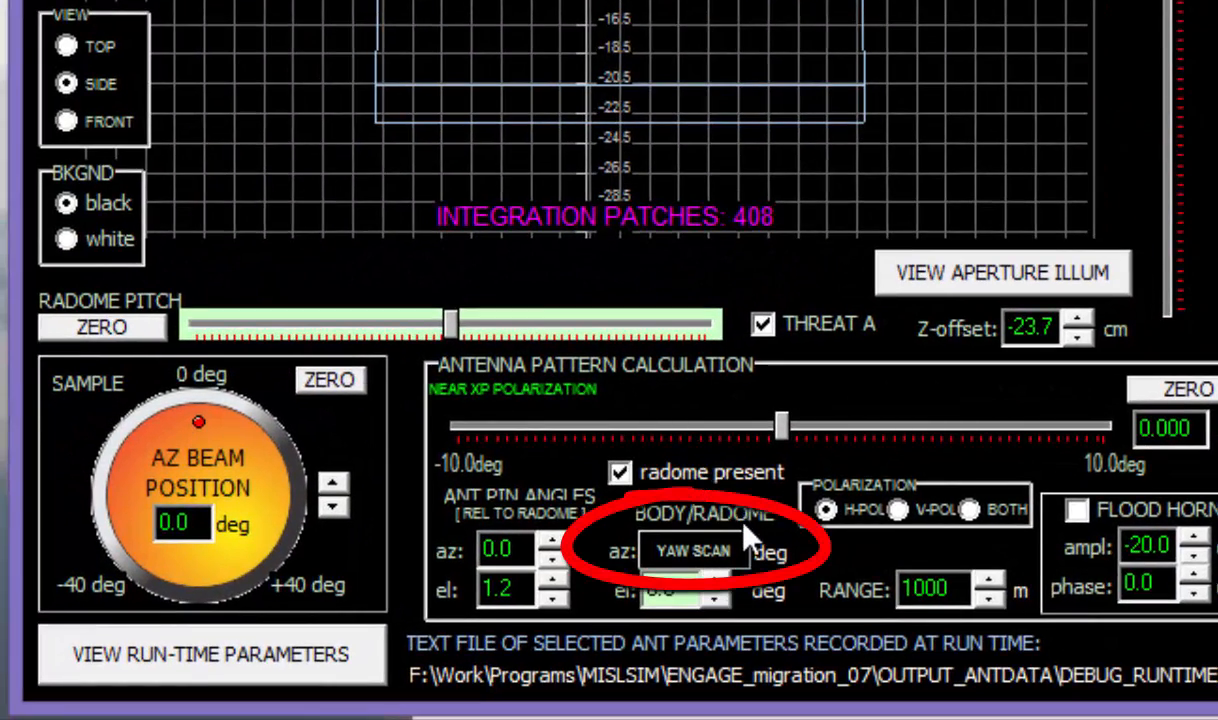
click(690, 552)
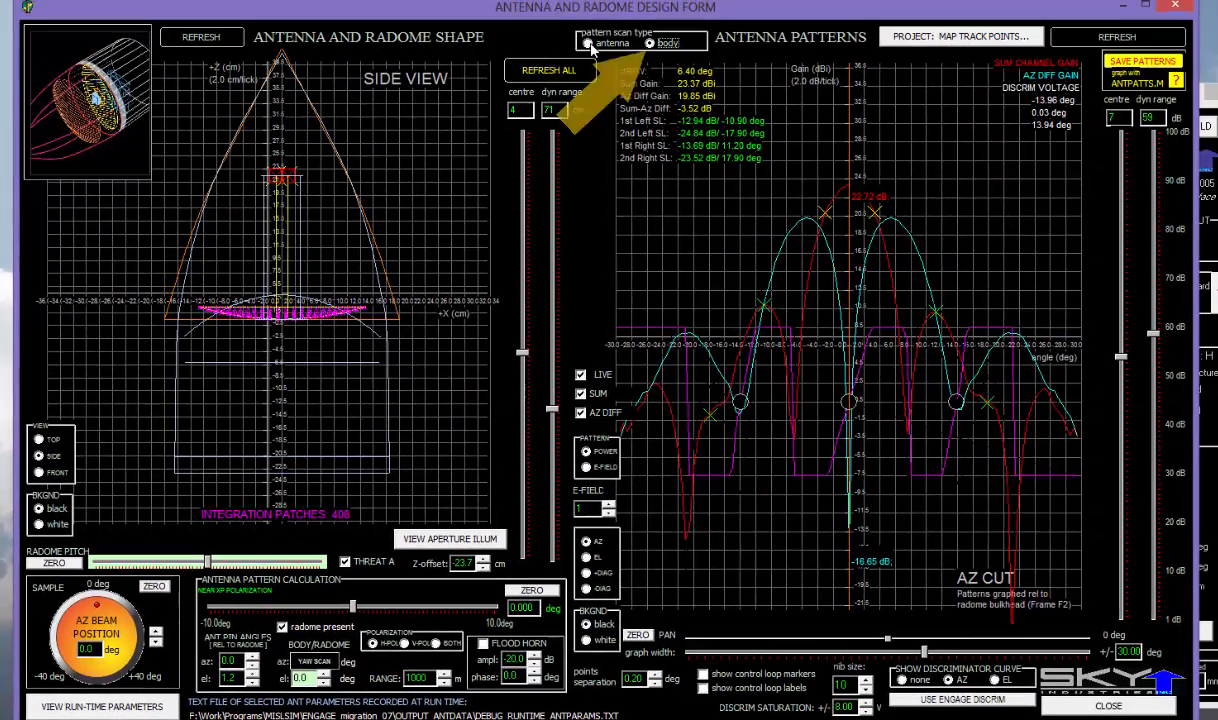
click(589, 44)
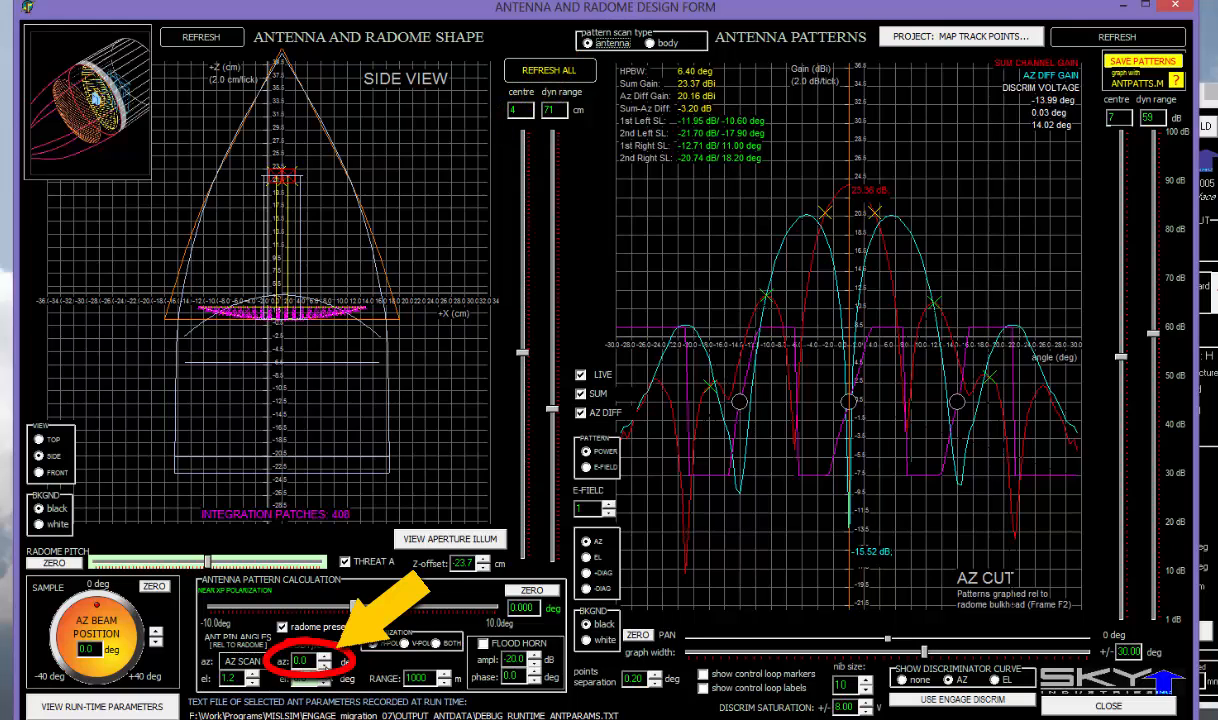
- Show the radome in top view, raise its yaw to 1.2 deg, then reset it to 0.0
click(48, 439)
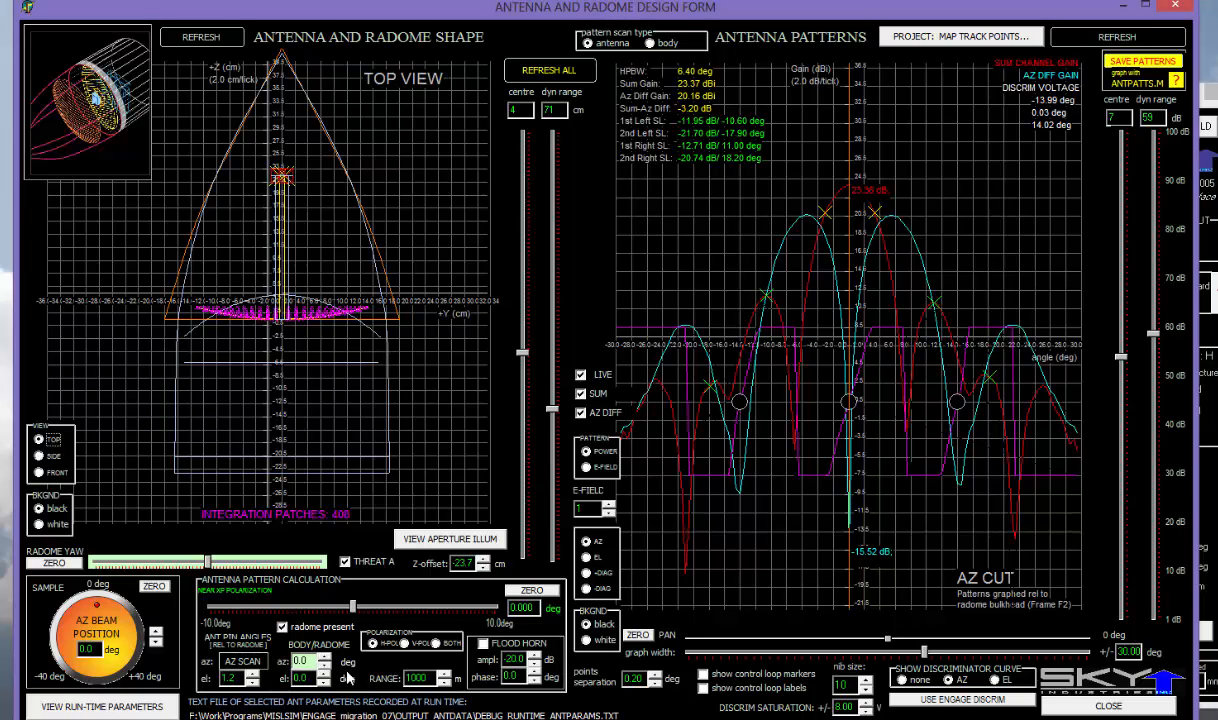
click(324, 656)
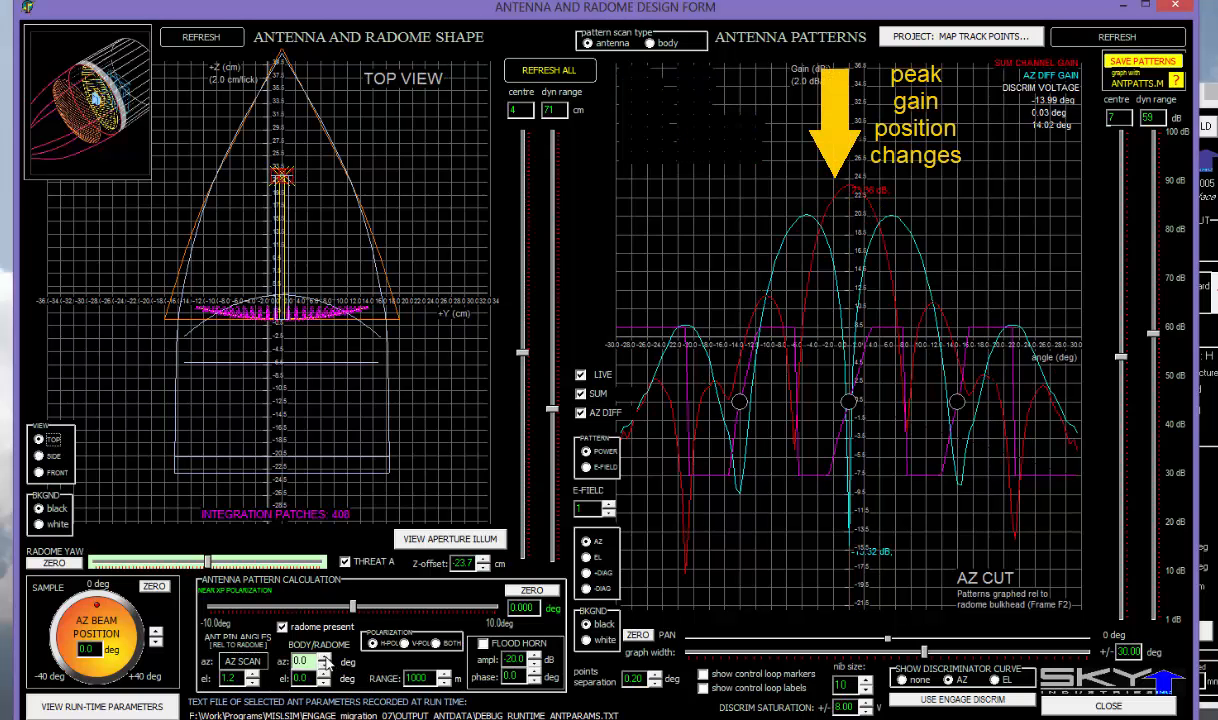
click(325, 658)
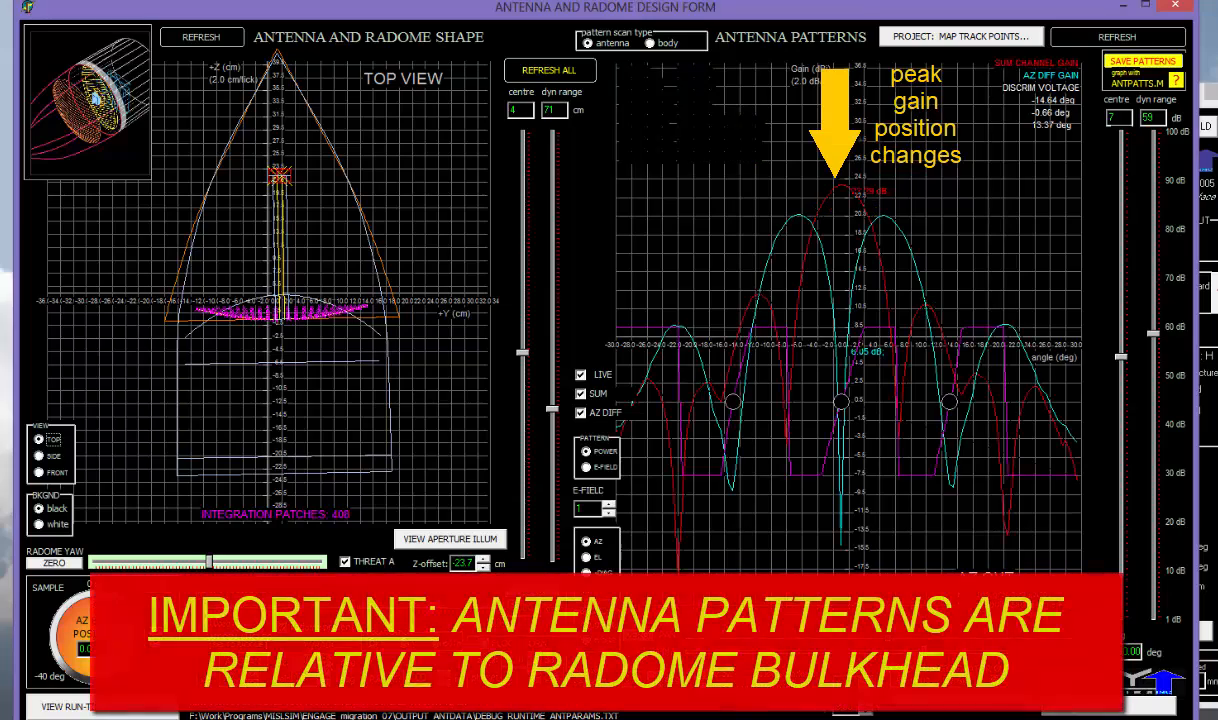
click(325, 658)
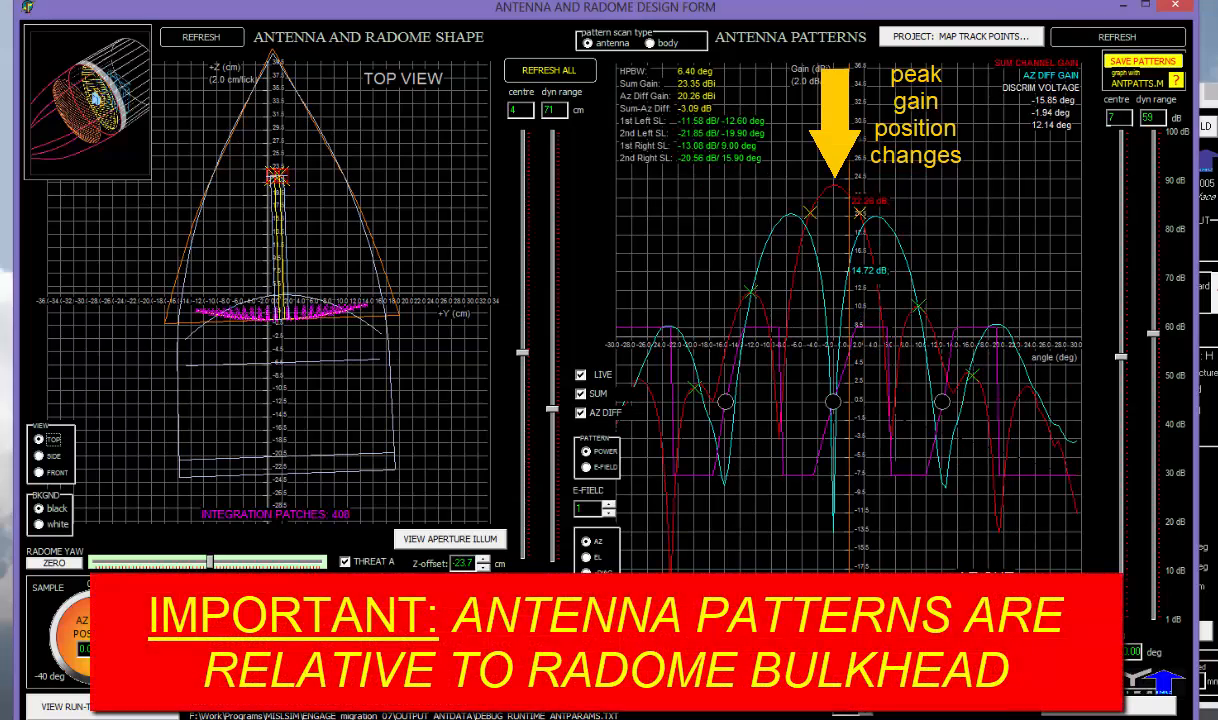
click(325, 658)
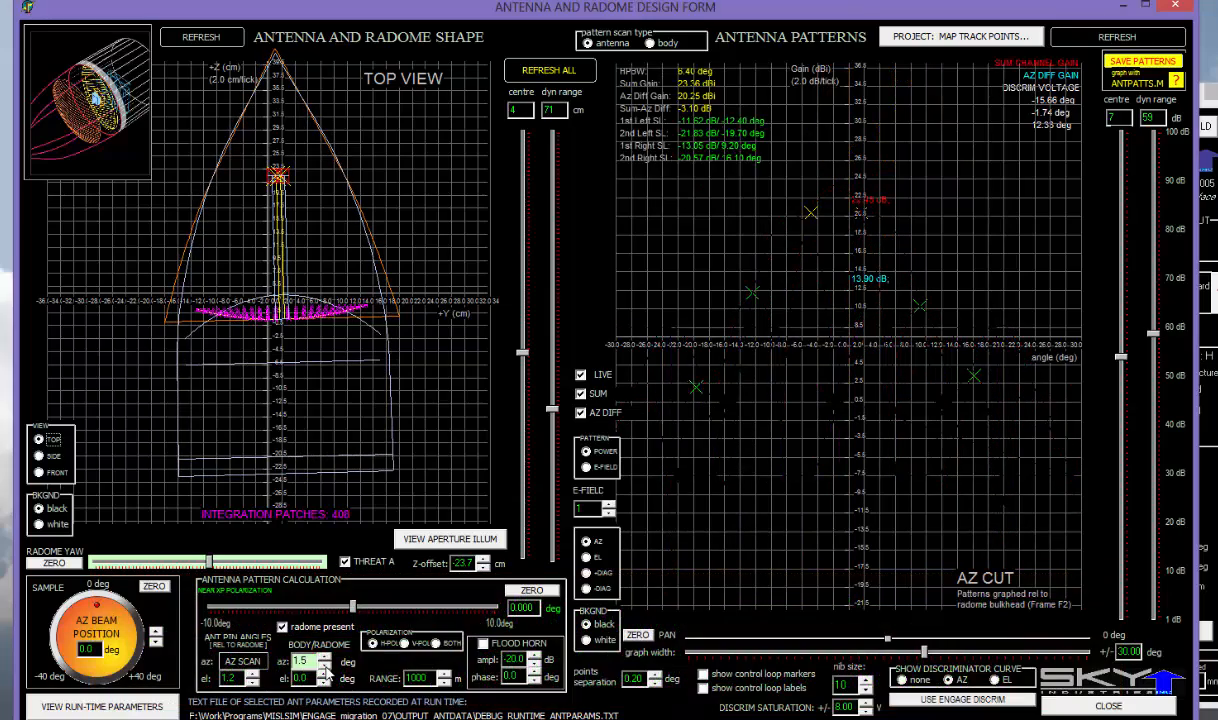
click(70, 560)
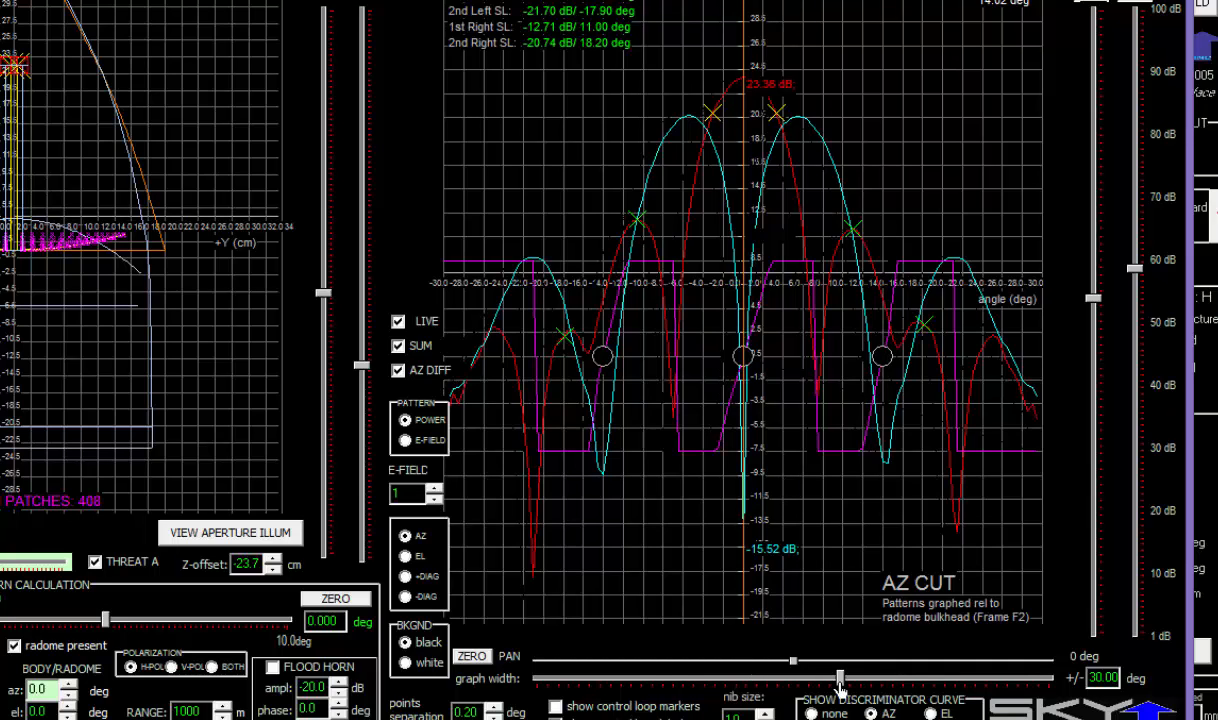
- Set the pattern graph width to ±32 deg and recentre it at 0 deg
drag(840, 680, 866, 684)
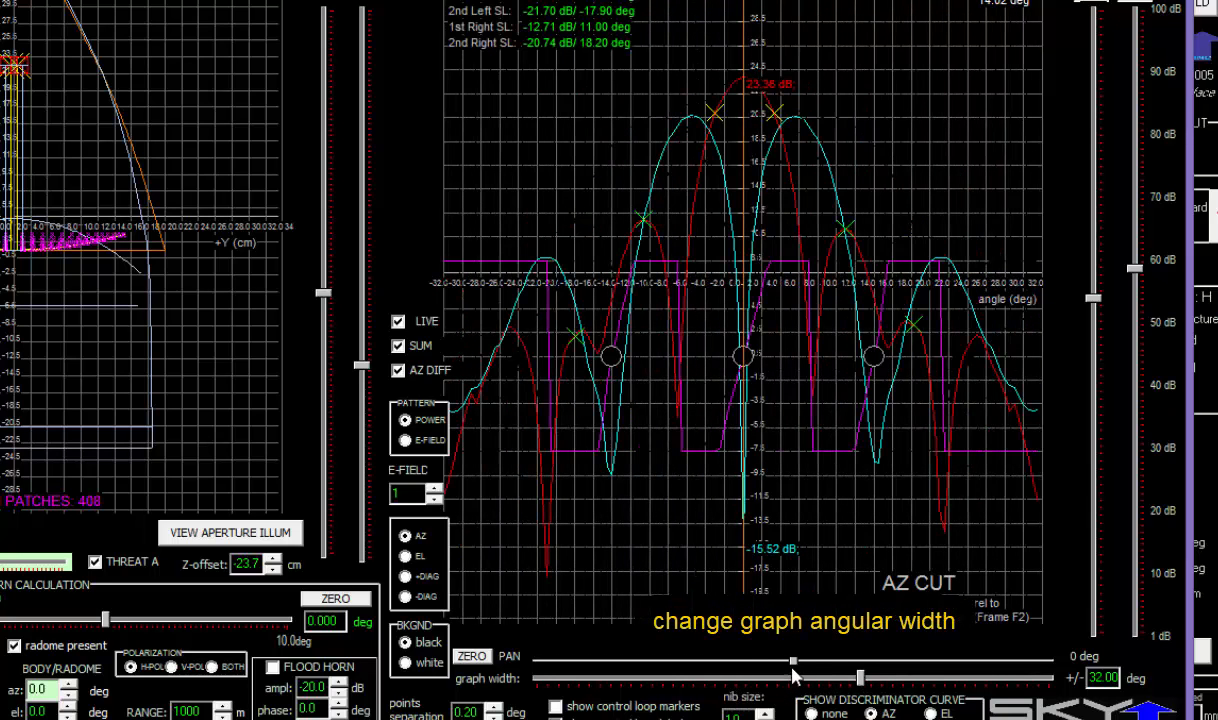
drag(793, 663, 834, 666)
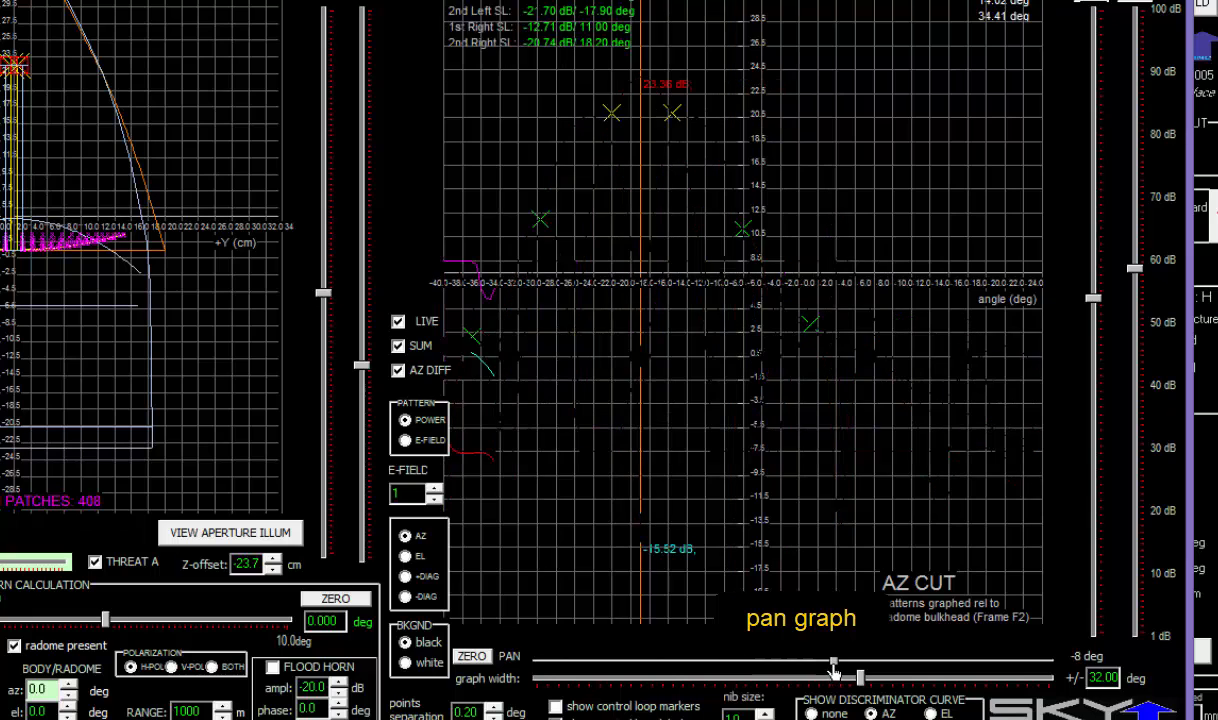
click(472, 657)
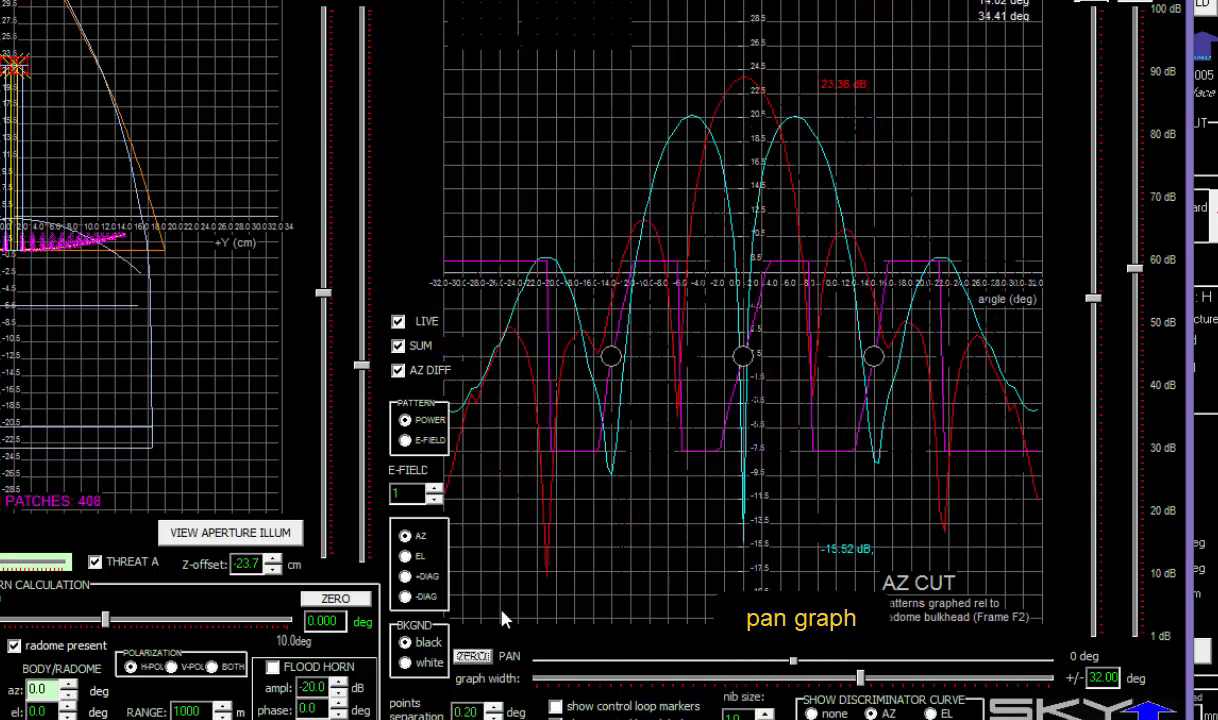
- Compare the sum and AZ difference curves, then plot power patterns with a reduced dynamic range
click(399, 347)
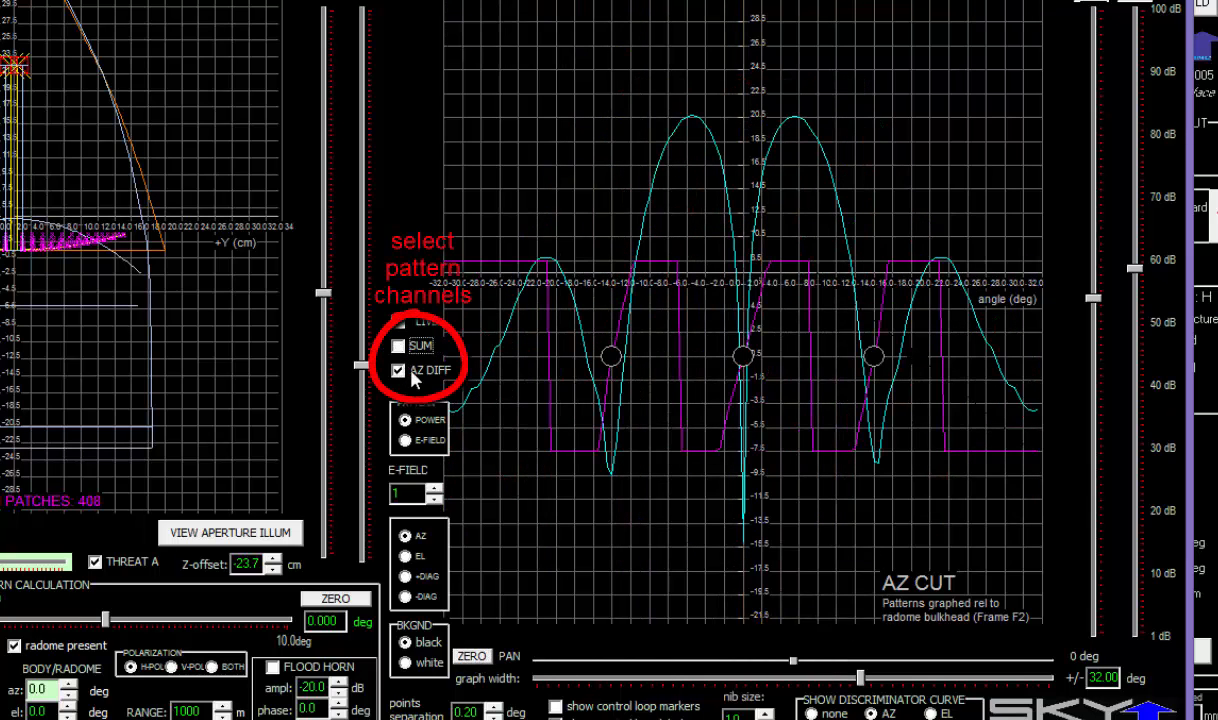
click(410, 371)
click(411, 372)
click(404, 347)
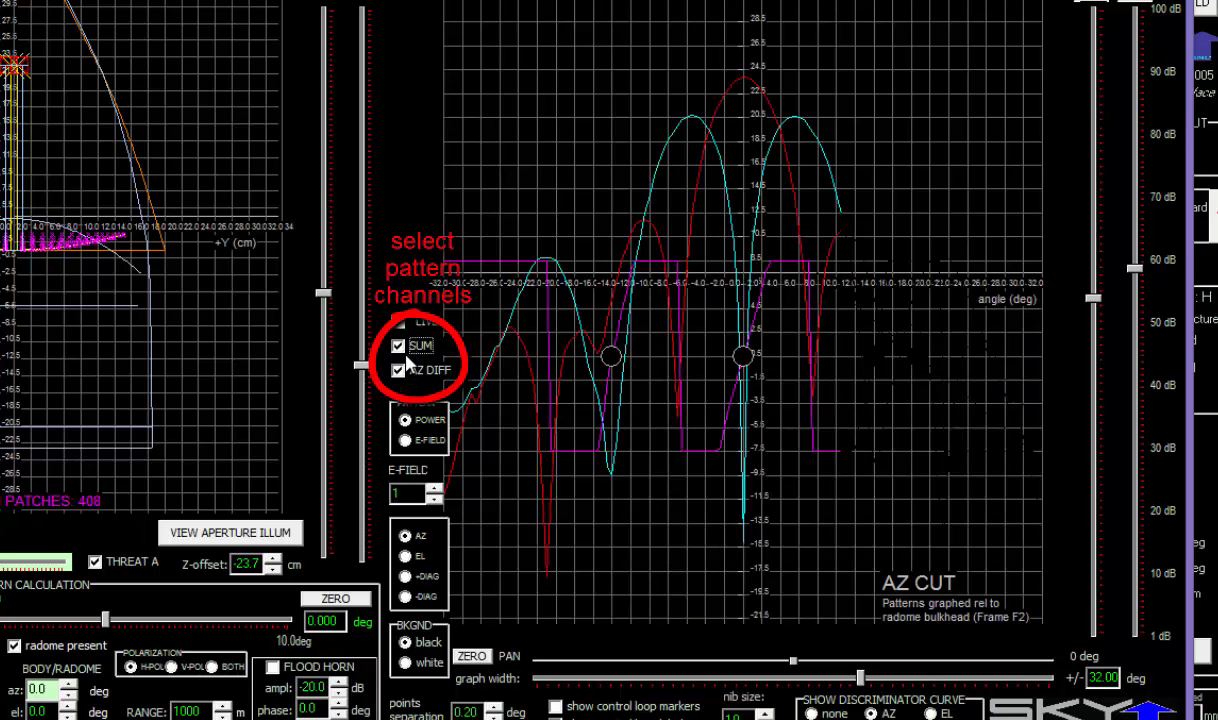
click(405, 441)
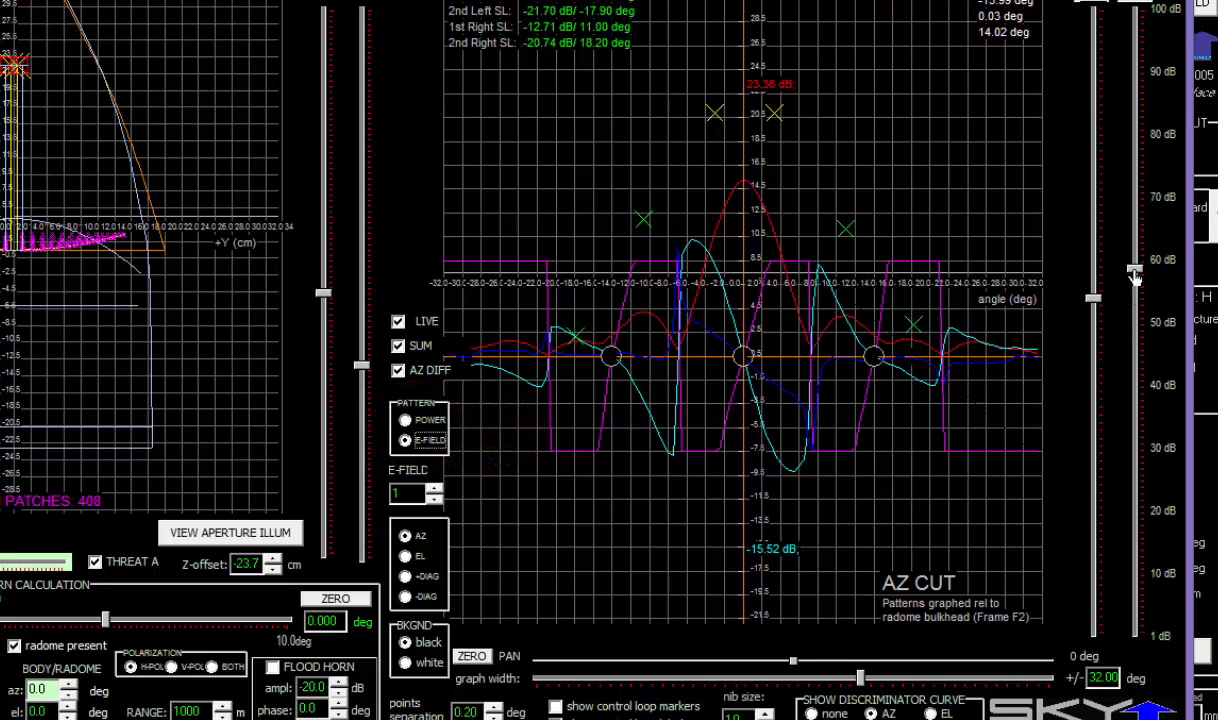
drag(1134, 277, 1134, 395)
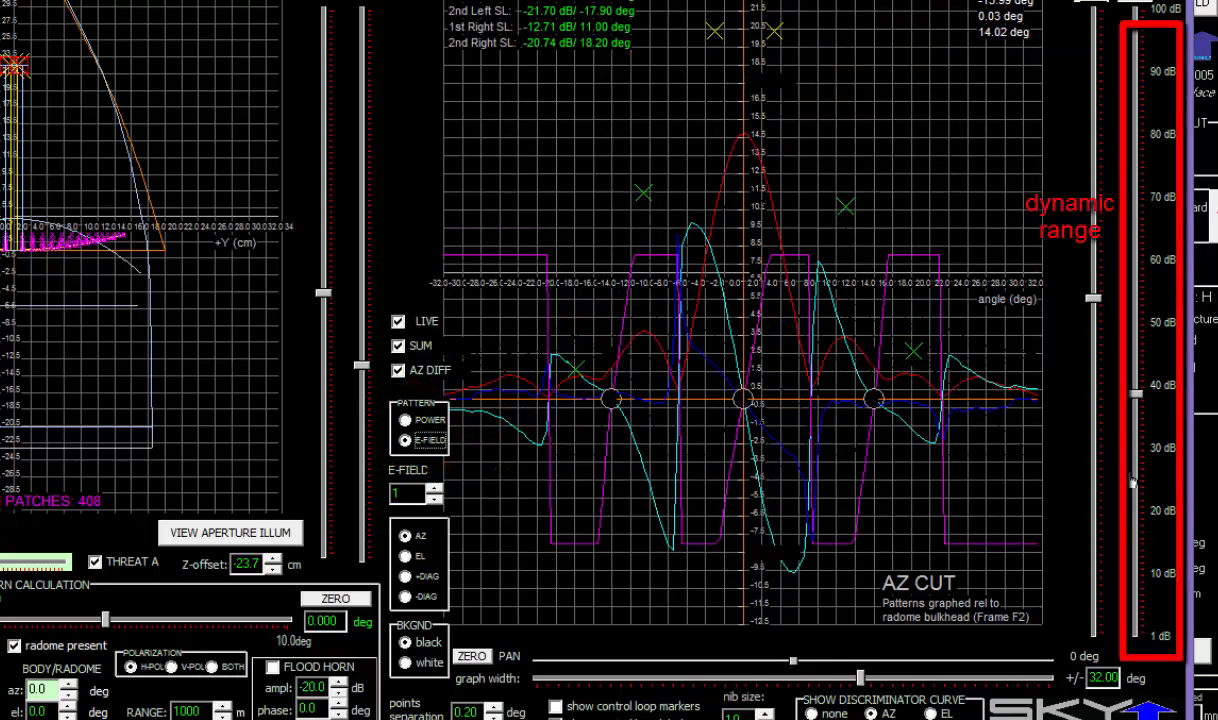
drag(1133, 482, 1133, 374)
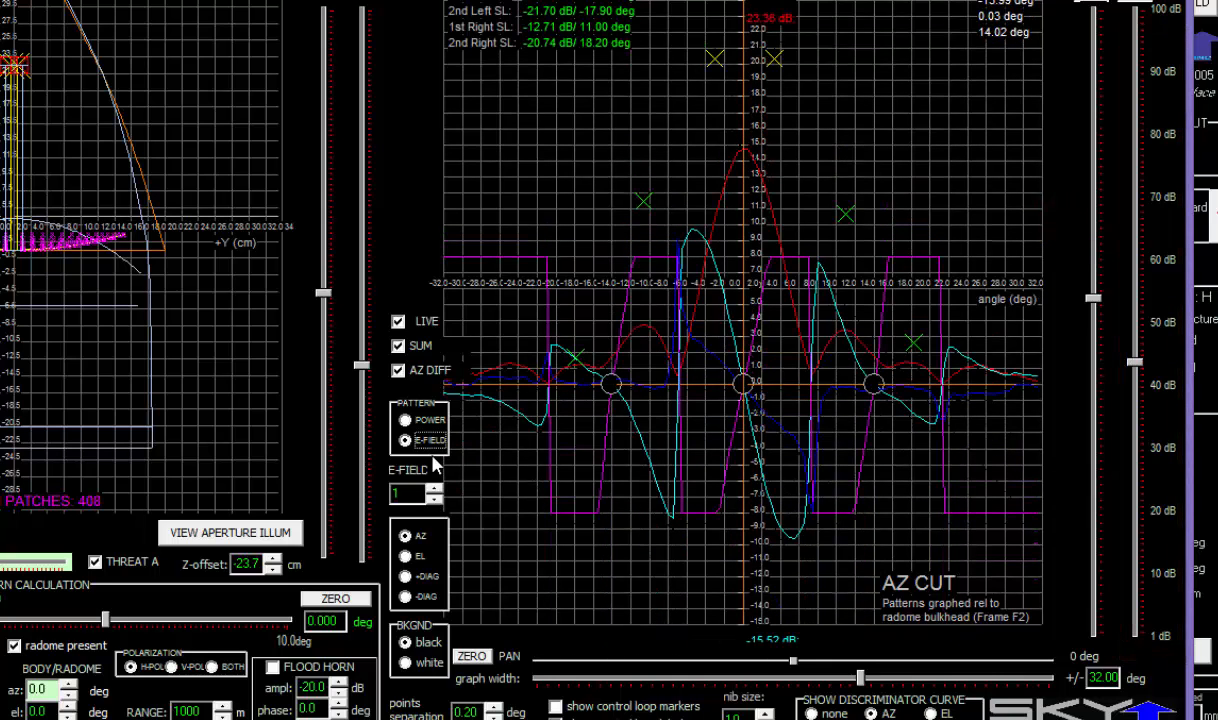
click(407, 419)
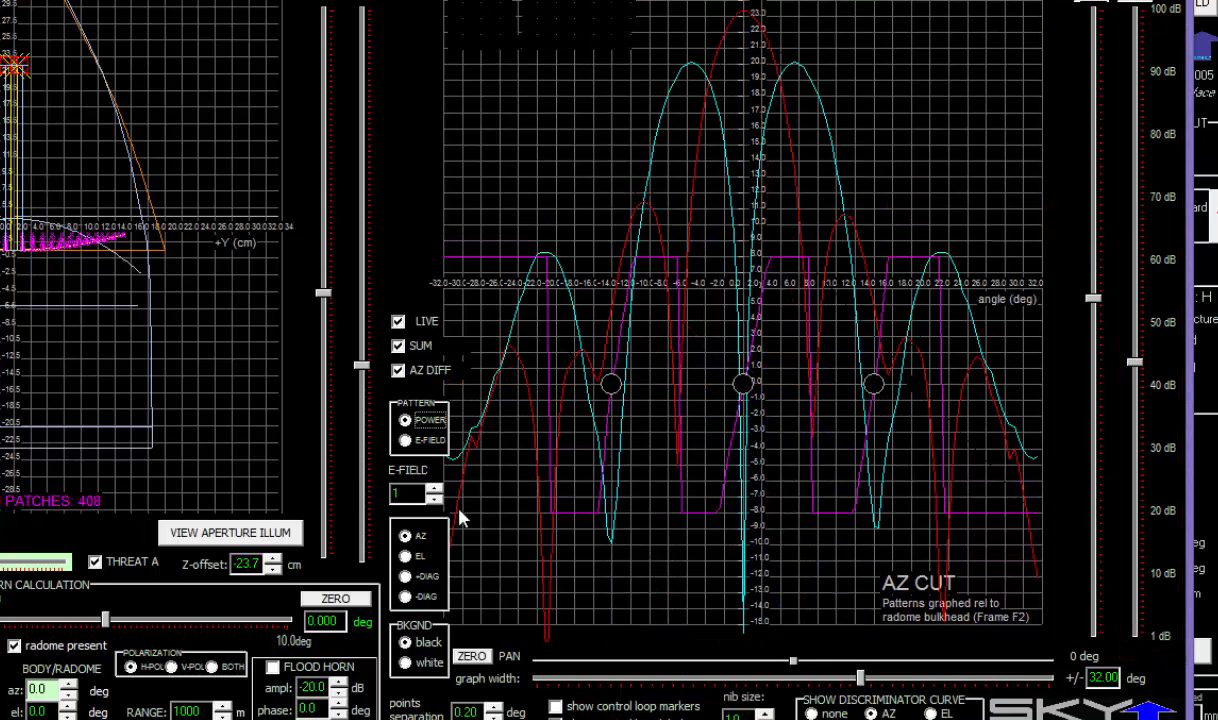
click(418, 559)
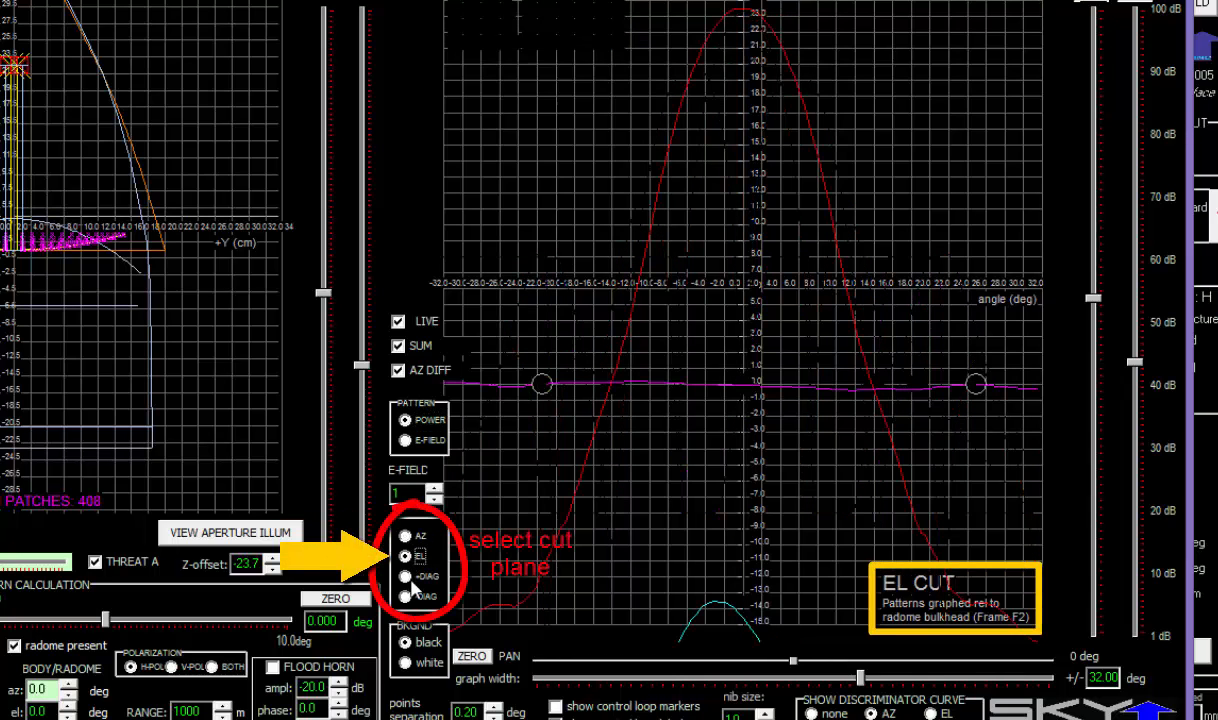
click(412, 583)
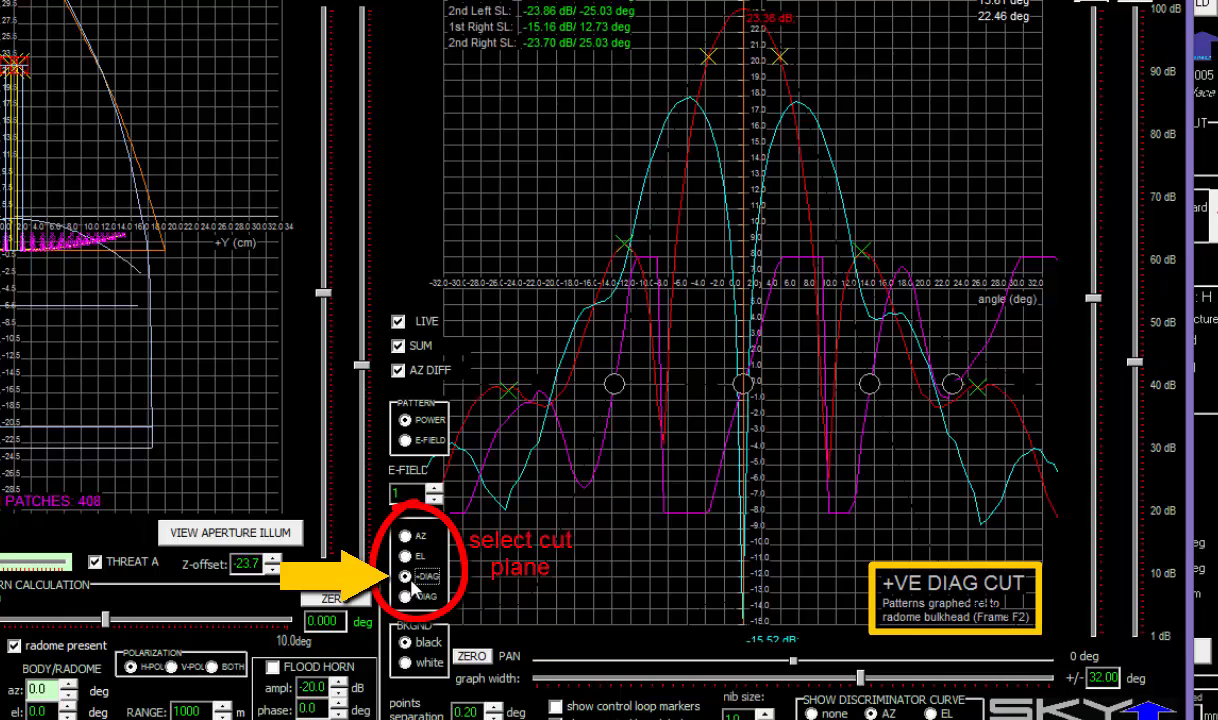
click(405, 596)
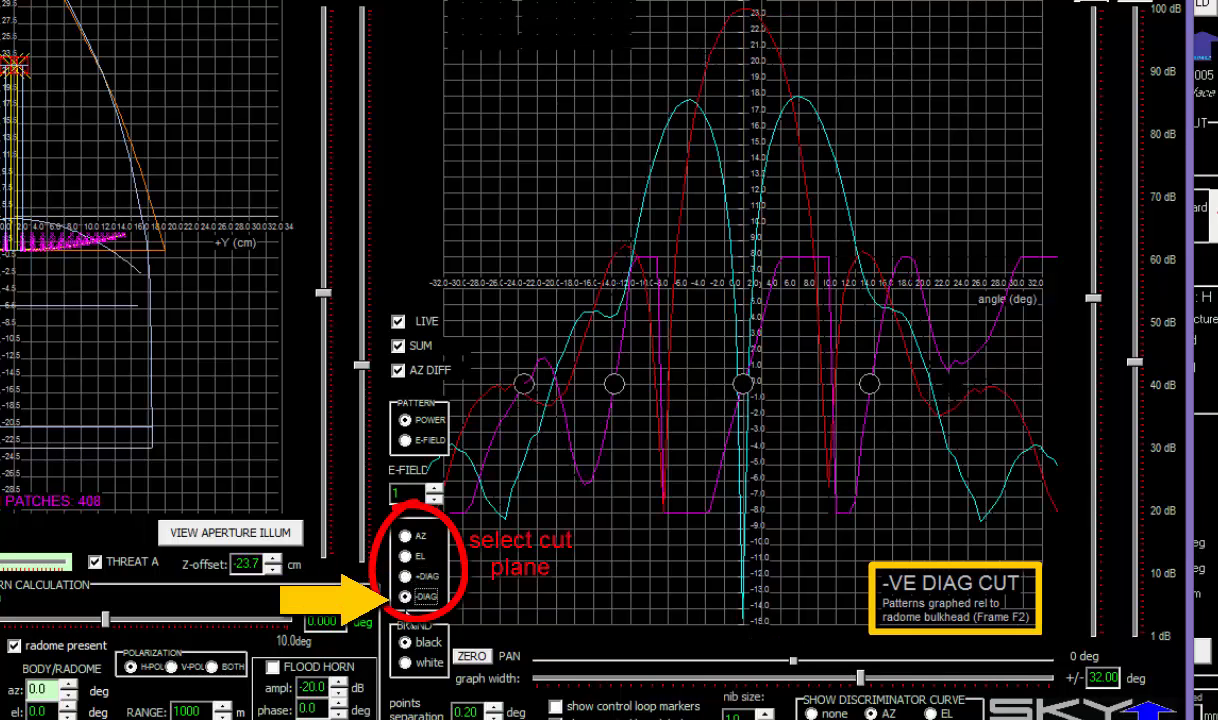
click(405, 537)
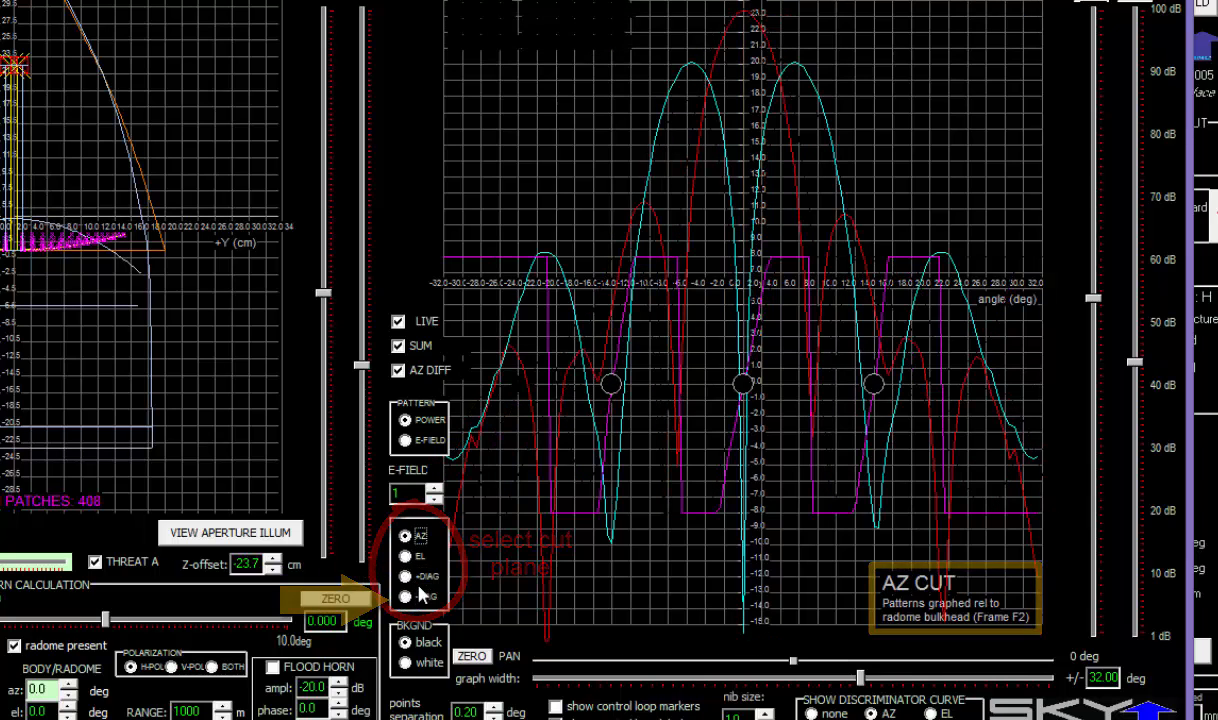
click(407, 663)
click(405, 642)
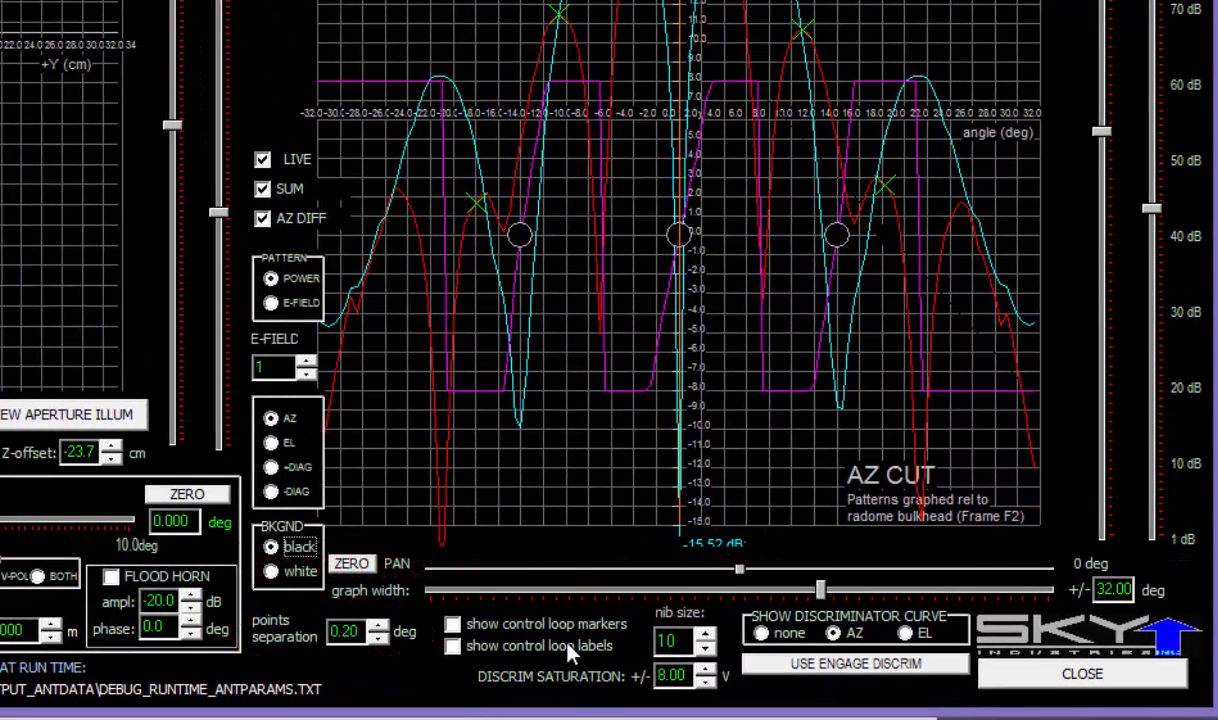
- Show the AZ cut with the azimuth discriminator curve and the sum and AZ difference patterns overlaid
click(781, 637)
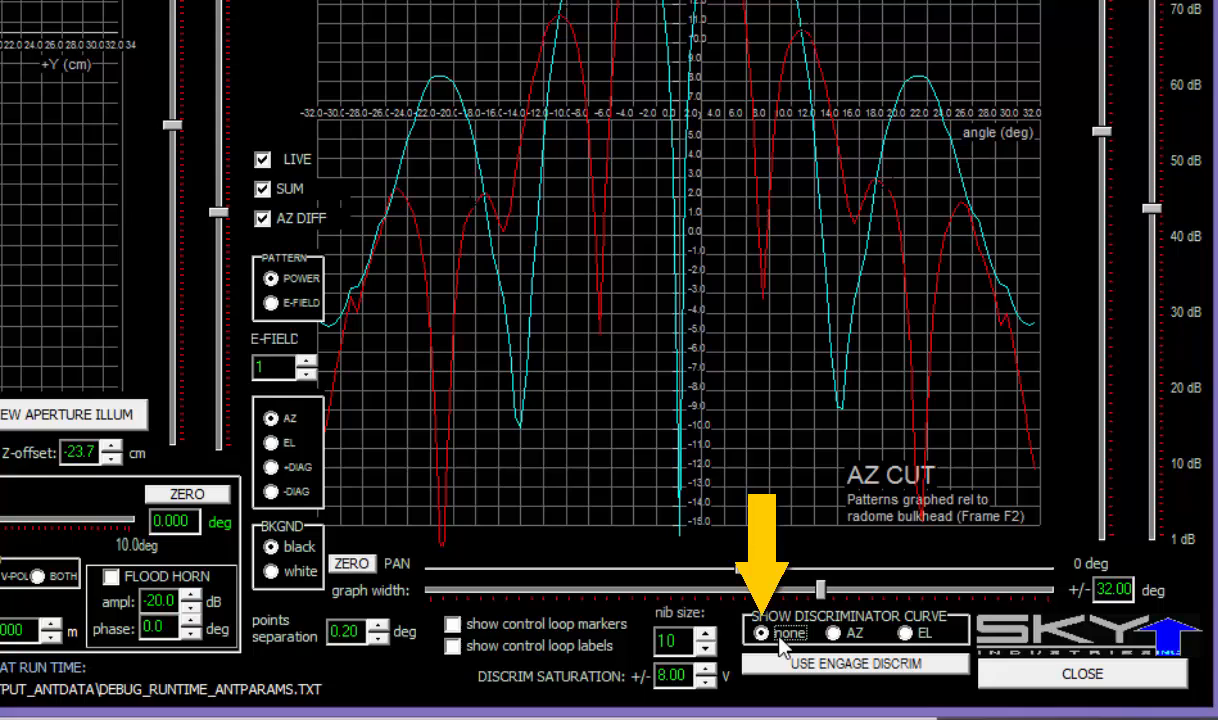
click(276, 216)
click(280, 191)
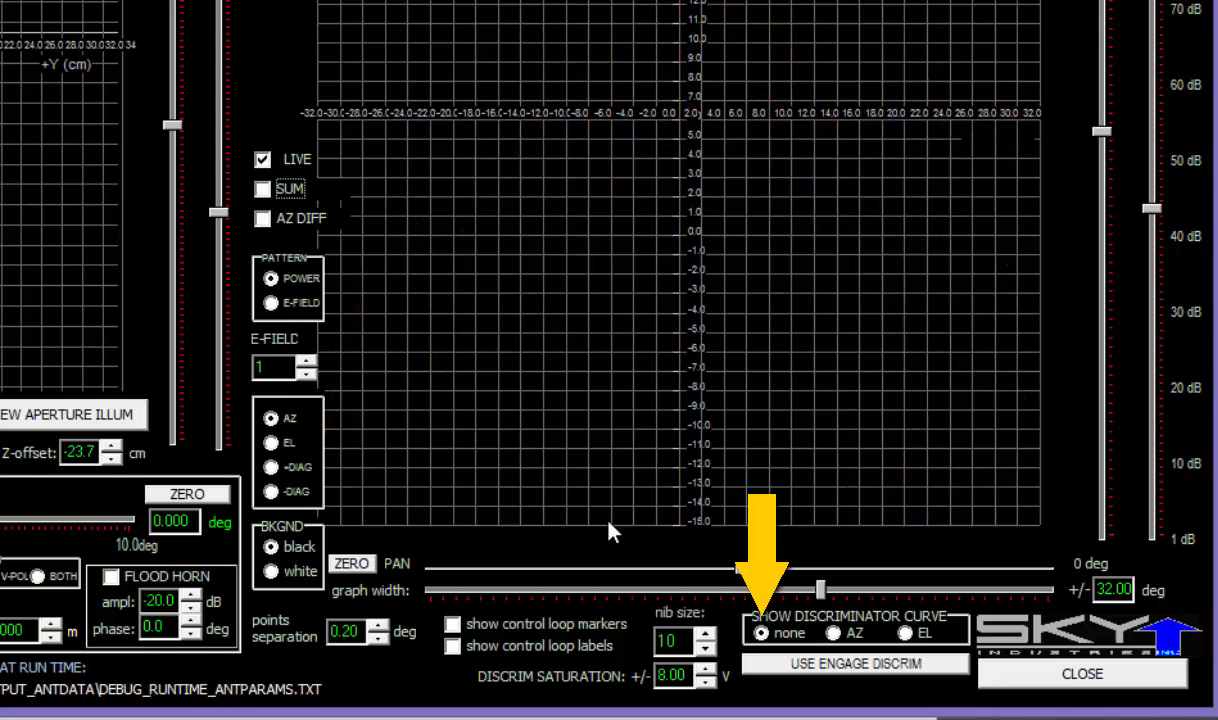
click(836, 634)
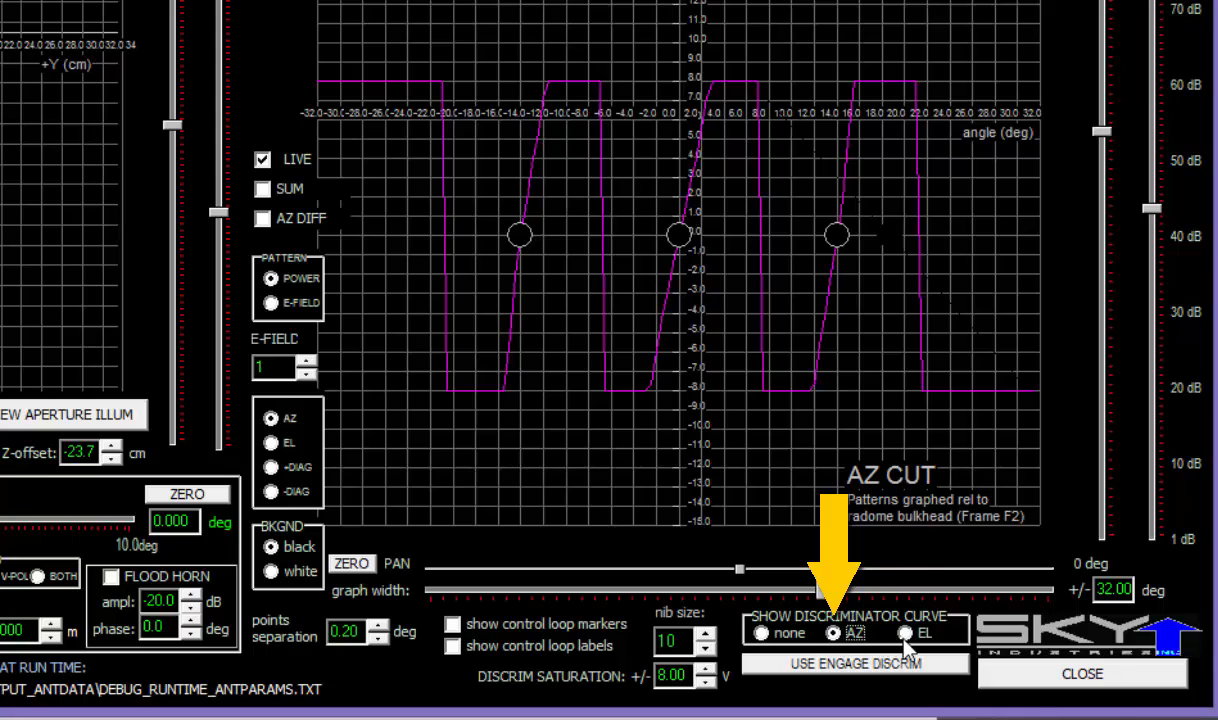
click(905, 636)
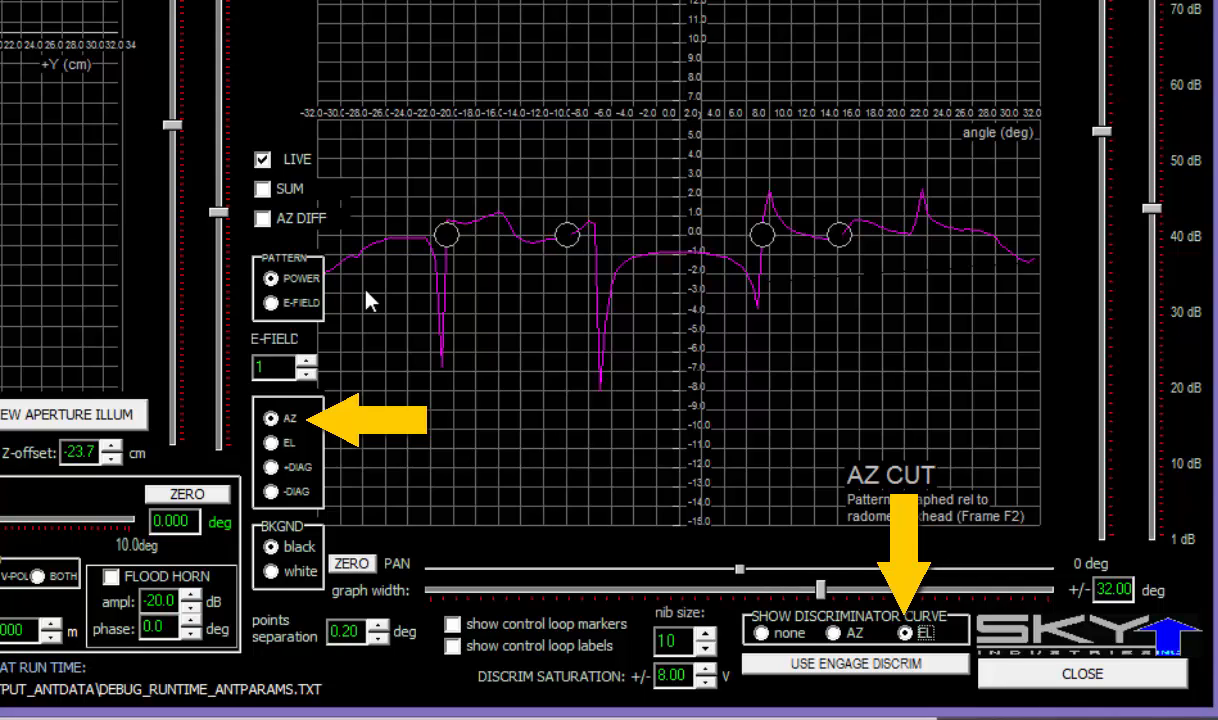
click(273, 442)
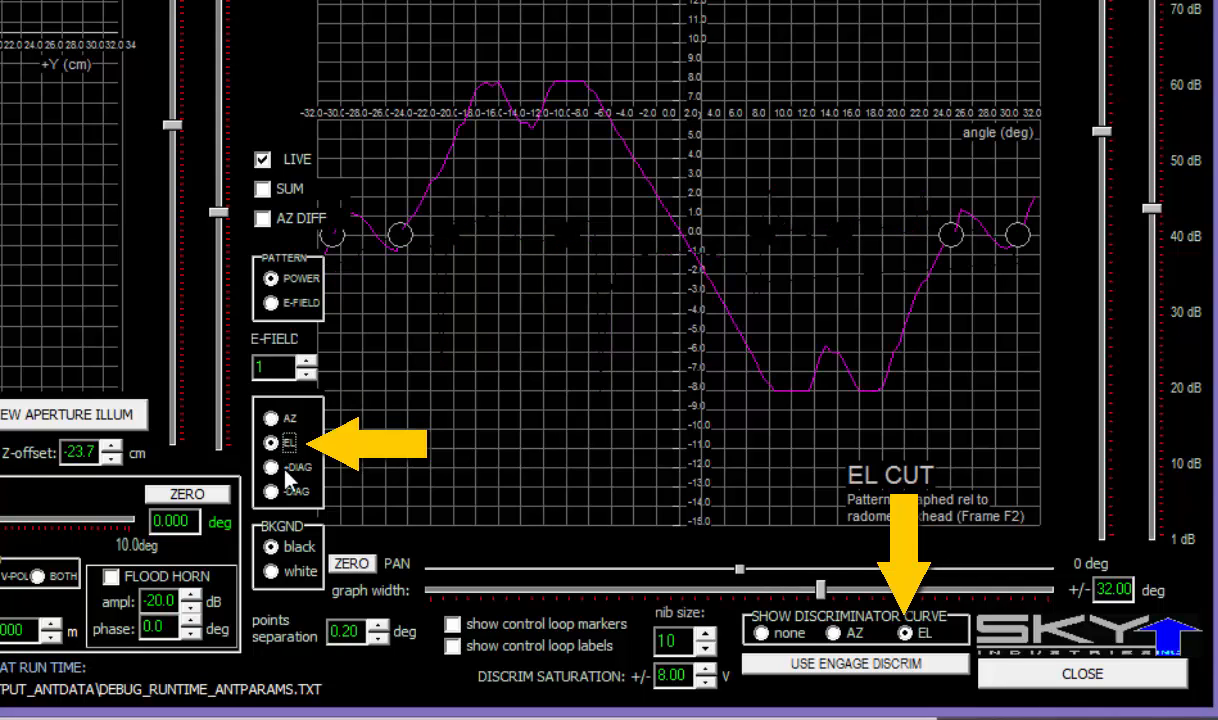
click(272, 418)
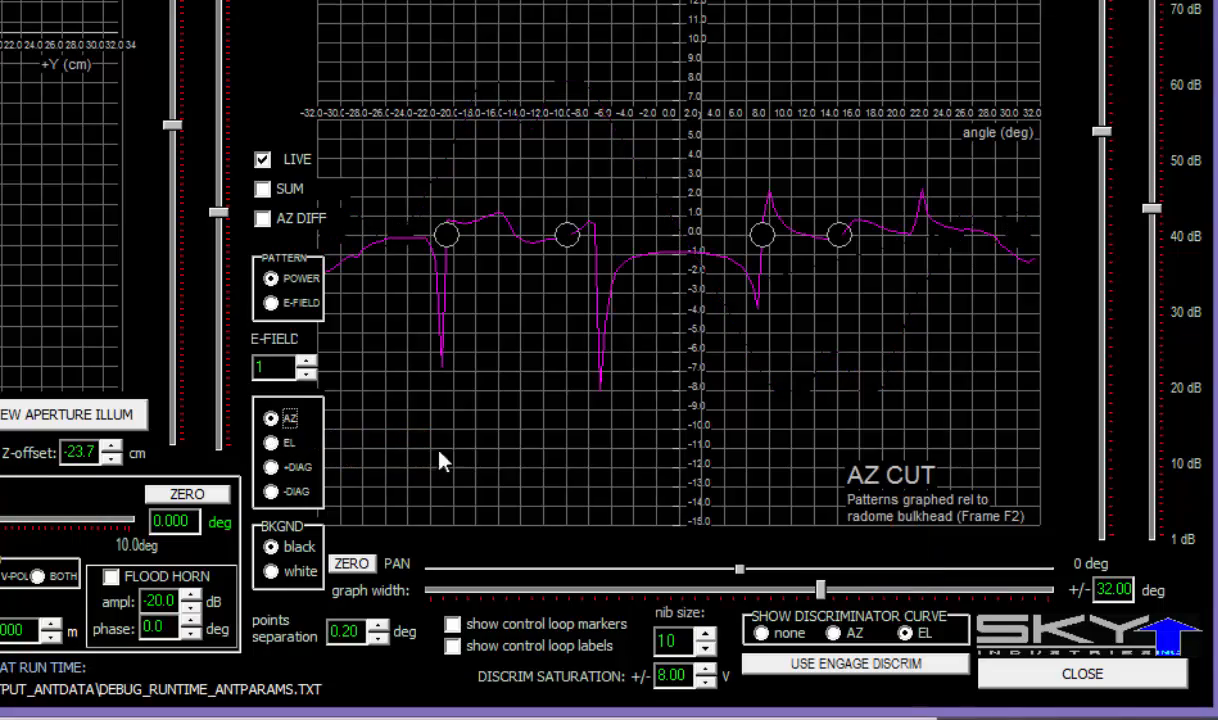
click(855, 636)
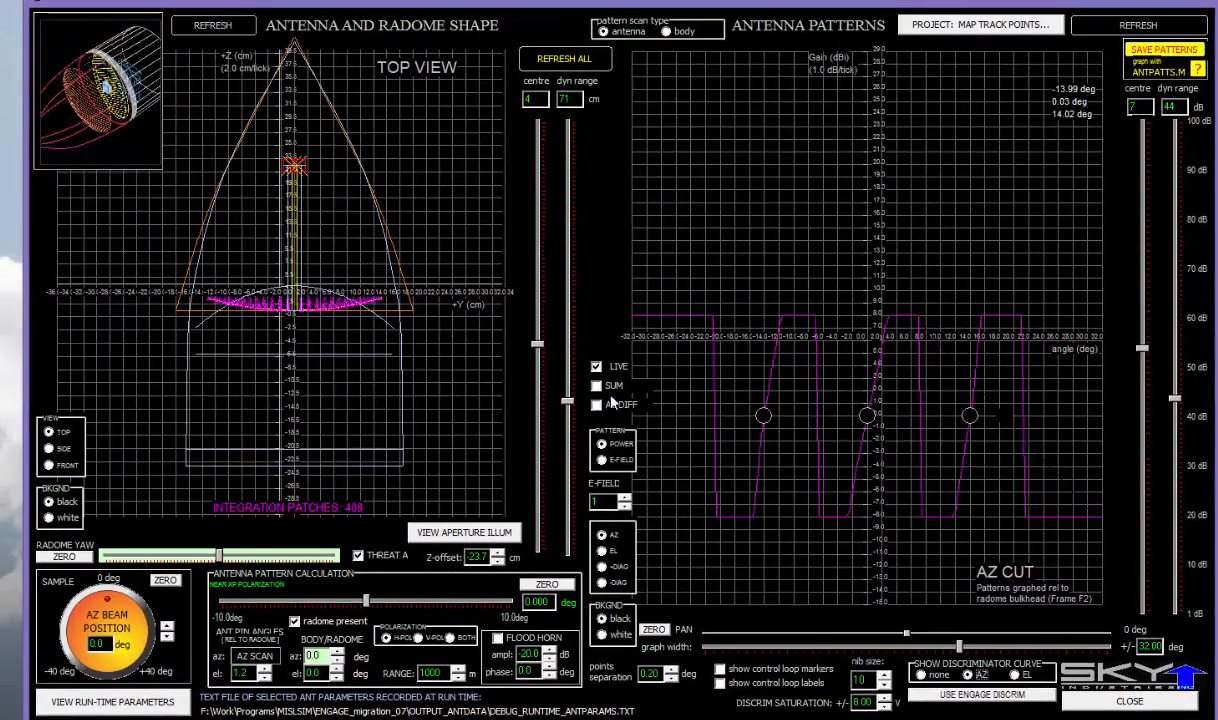
click(597, 385)
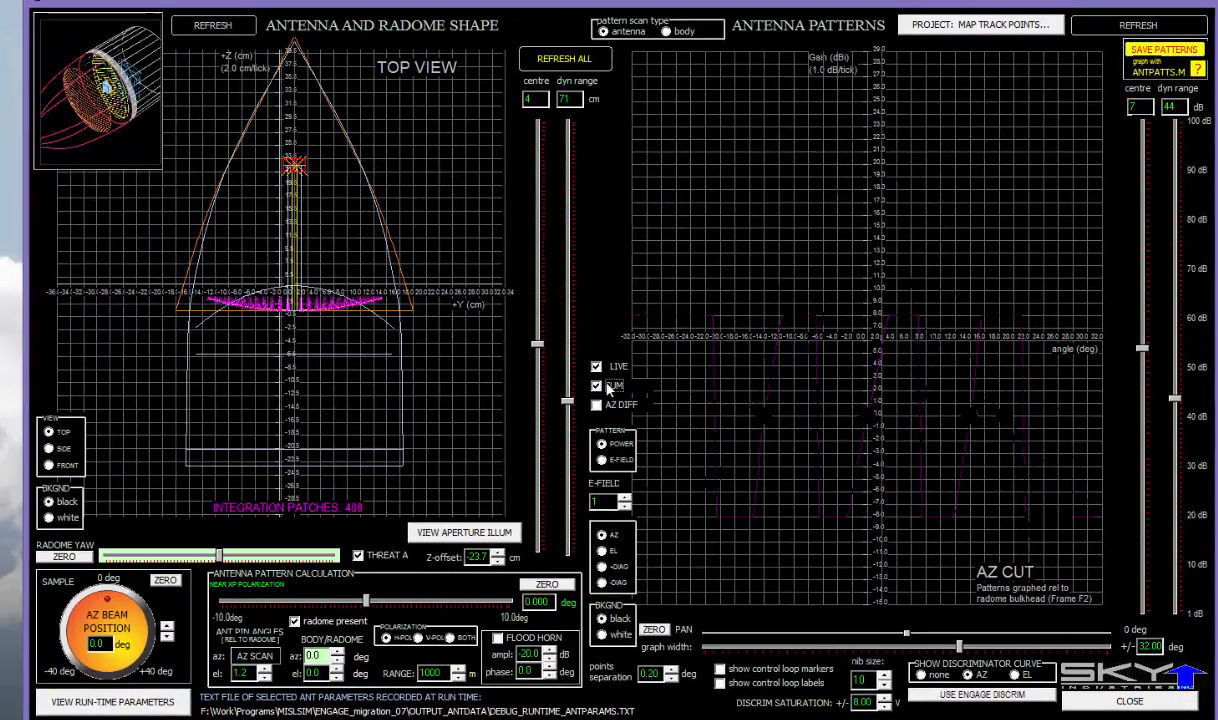
click(597, 404)
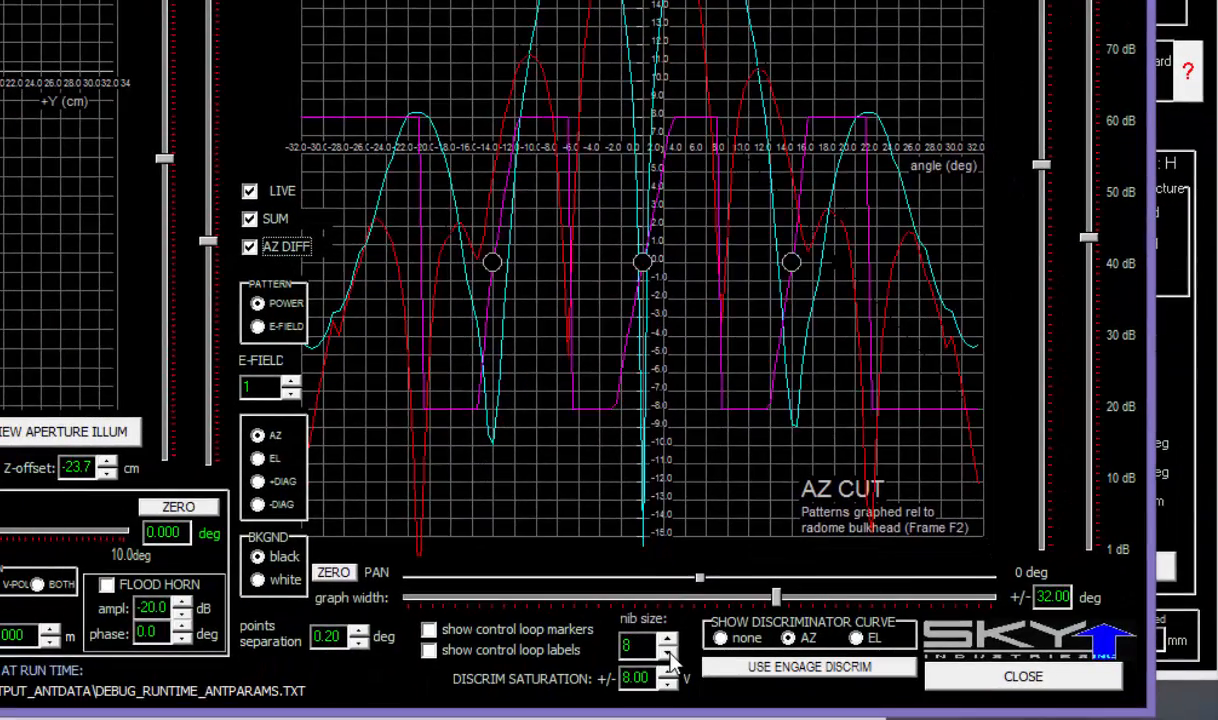
- Set the track-point nib size down to 1, then up to 23, and show control loop markers
click(668, 653)
click(668, 653)
click(668, 653)
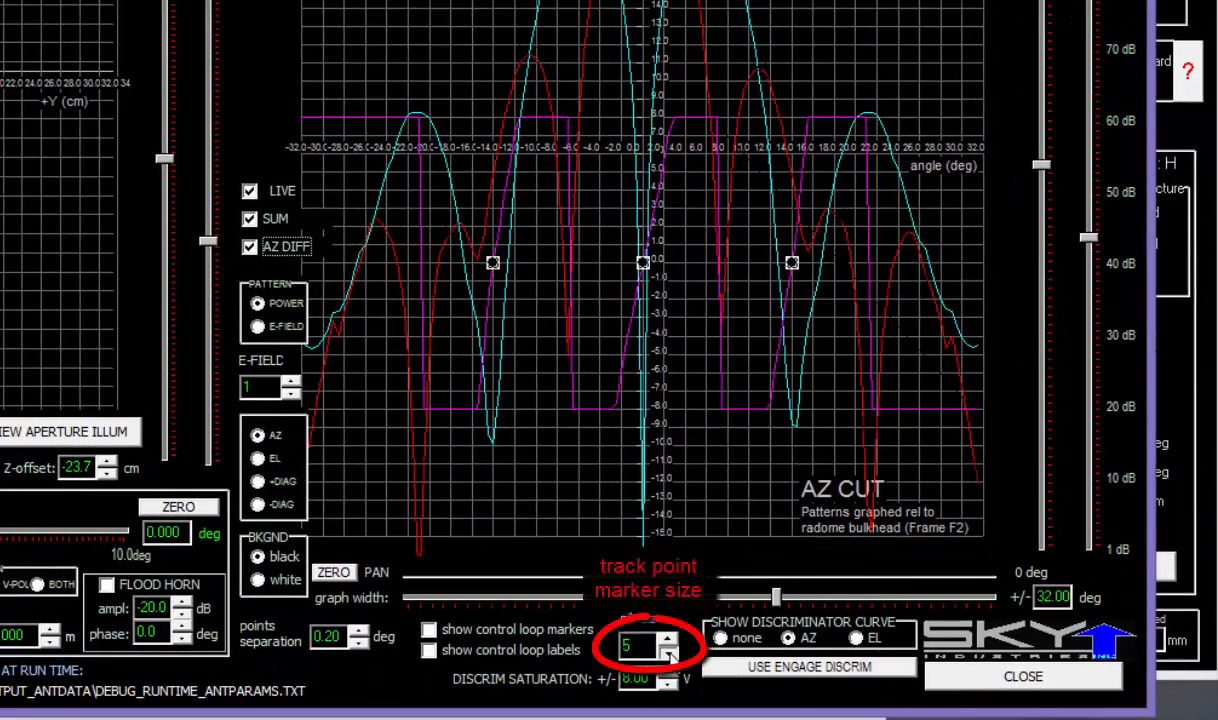
click(667, 653)
click(667, 653)
click(667, 652)
click(666, 652)
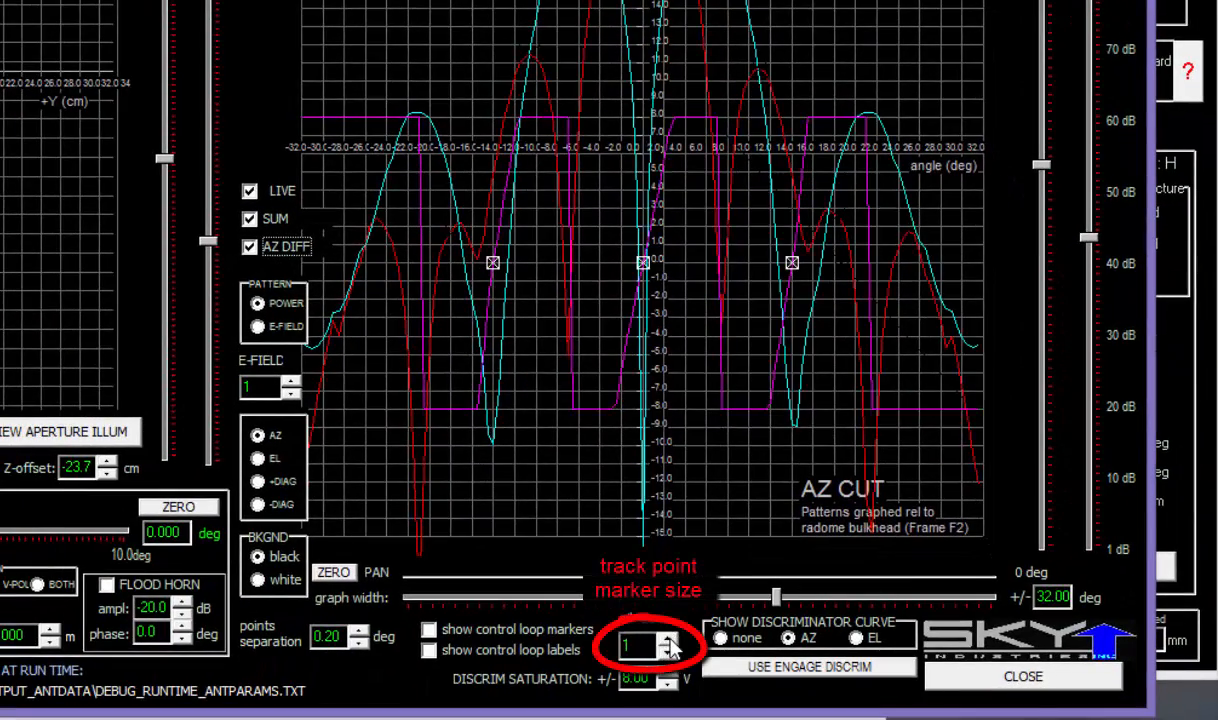
click(668, 639)
click(668, 639)
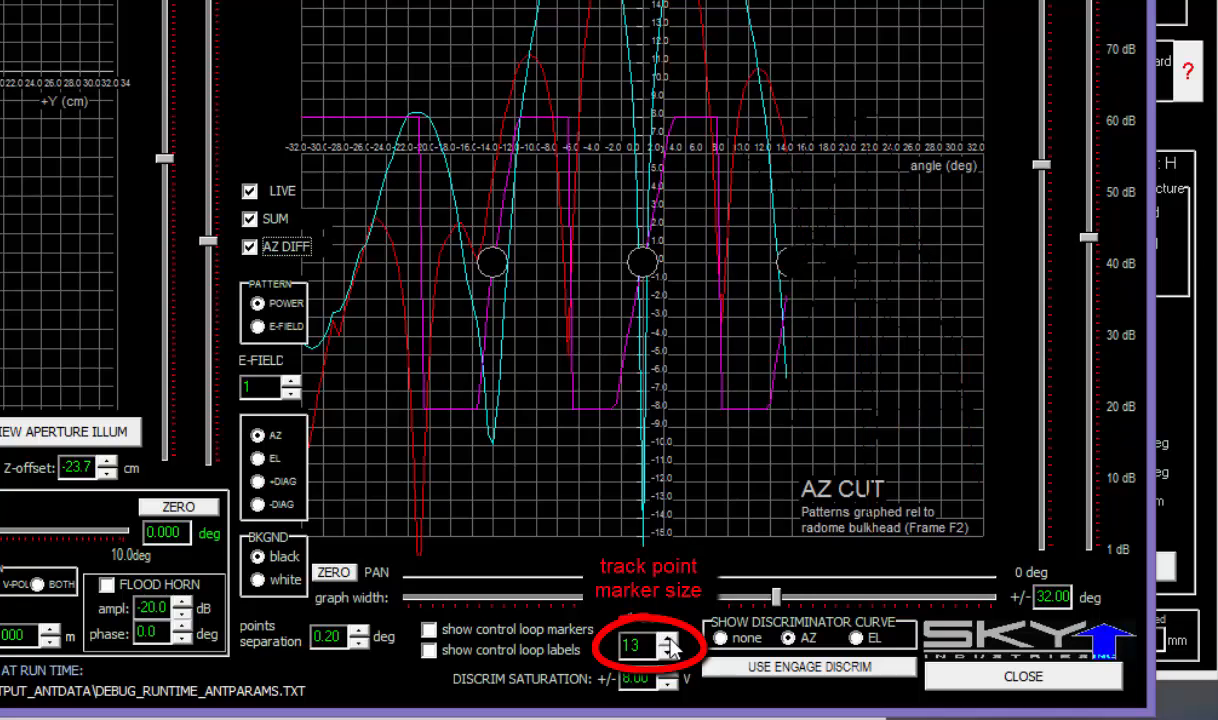
click(668, 641)
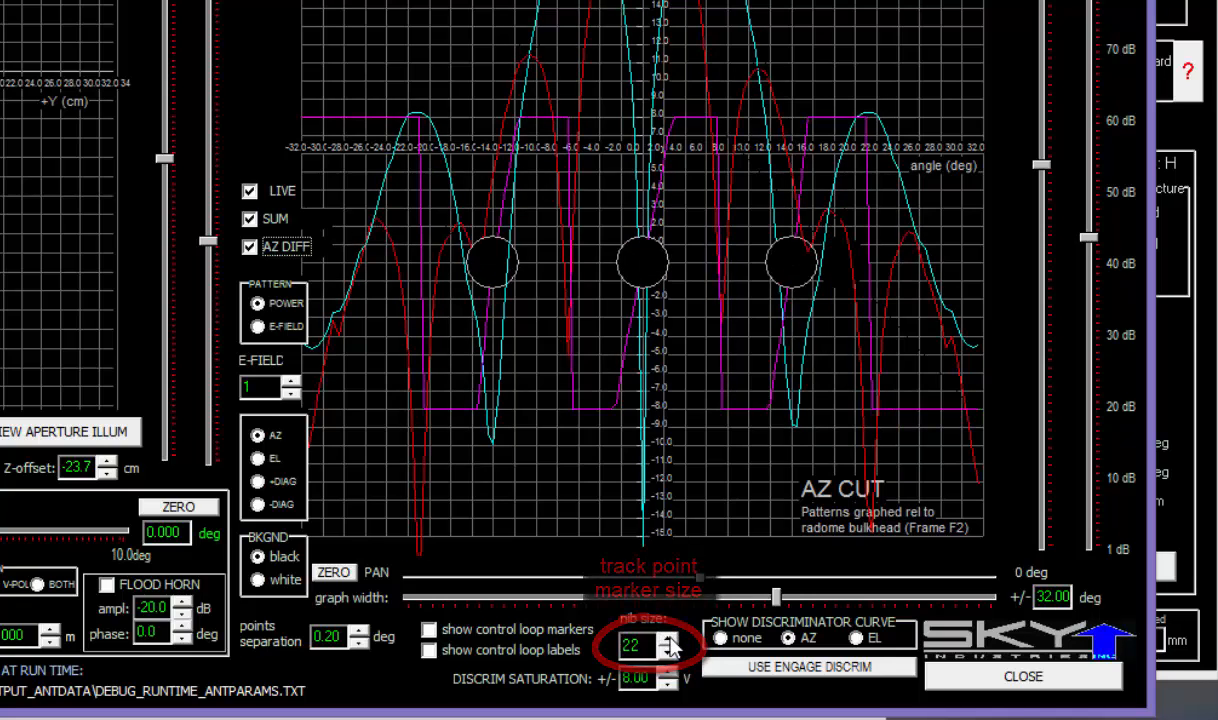
click(430, 630)
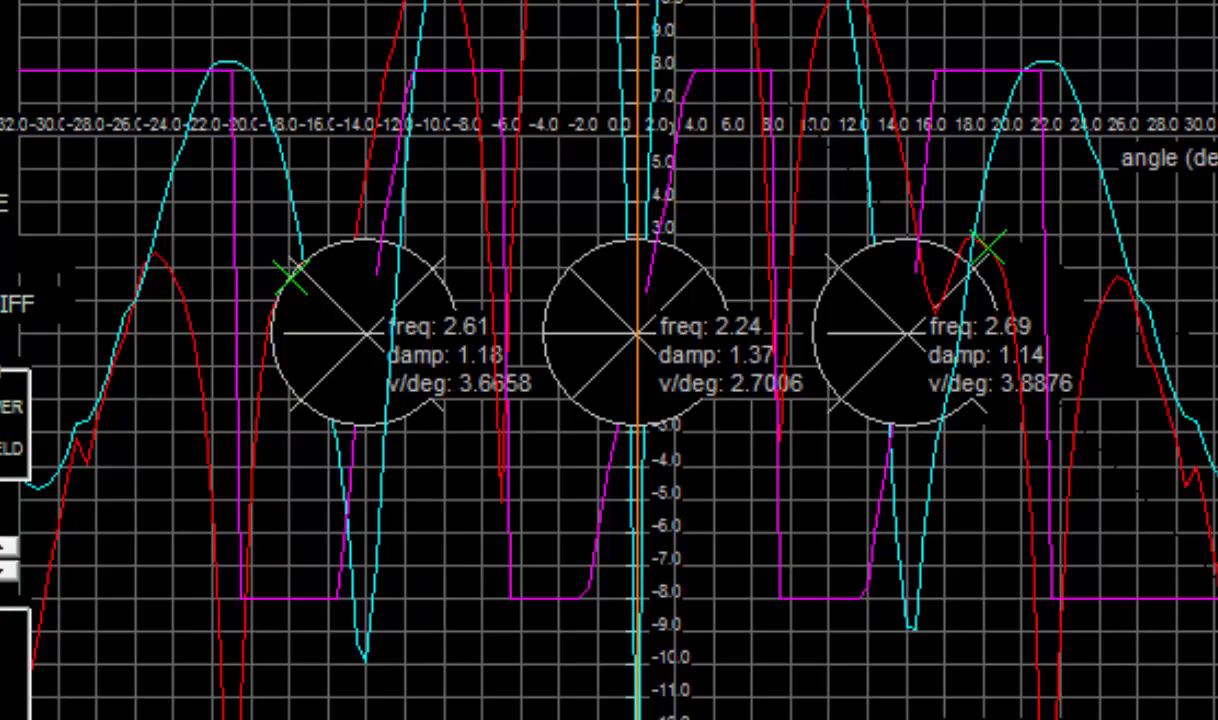
- Untick AZ DIFF so the difference pattern disappears from the AZ cut graph
click(18, 301)
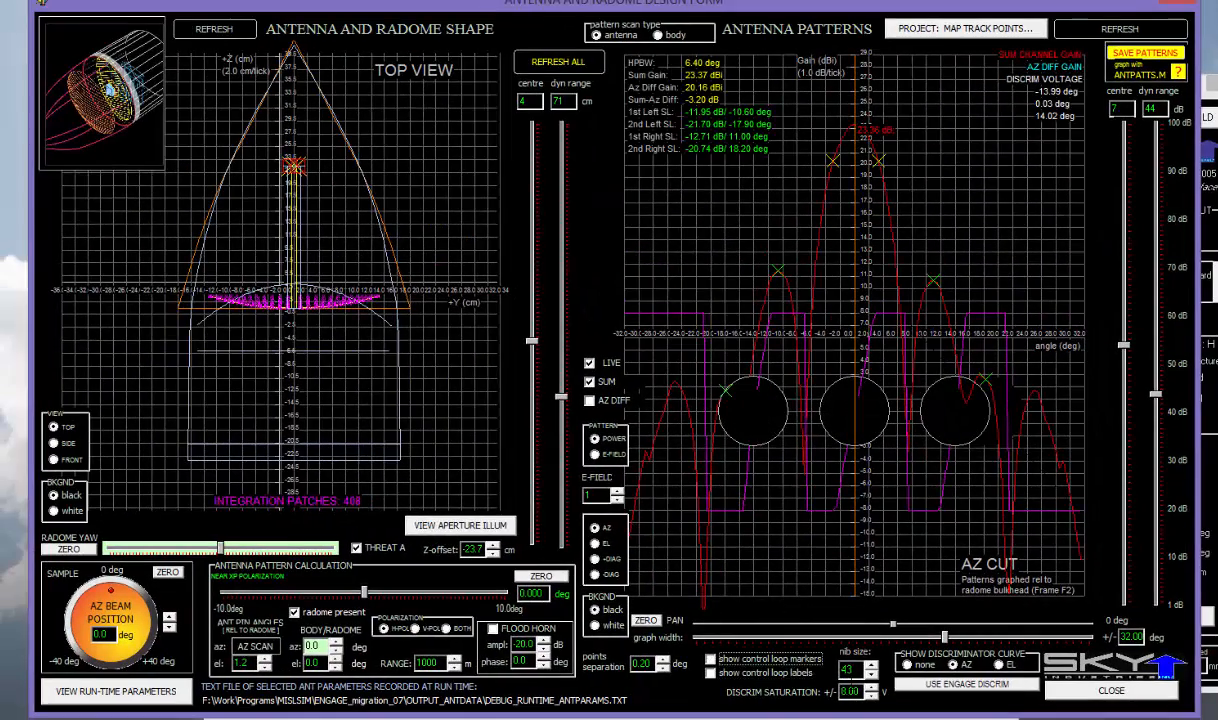
- Shrink the track-point markers with the nib size spinner
click(871, 666)
click(871, 677)
click(871, 677)
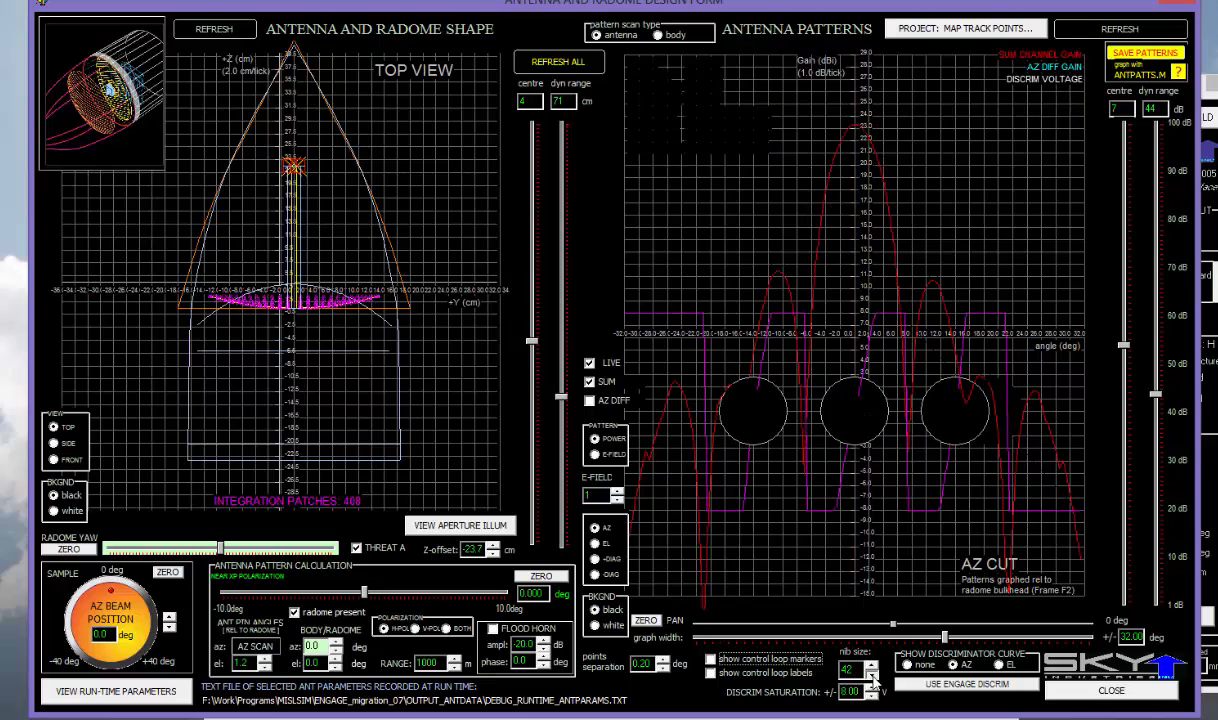
click(871, 677)
click(871, 677)
click(872, 677)
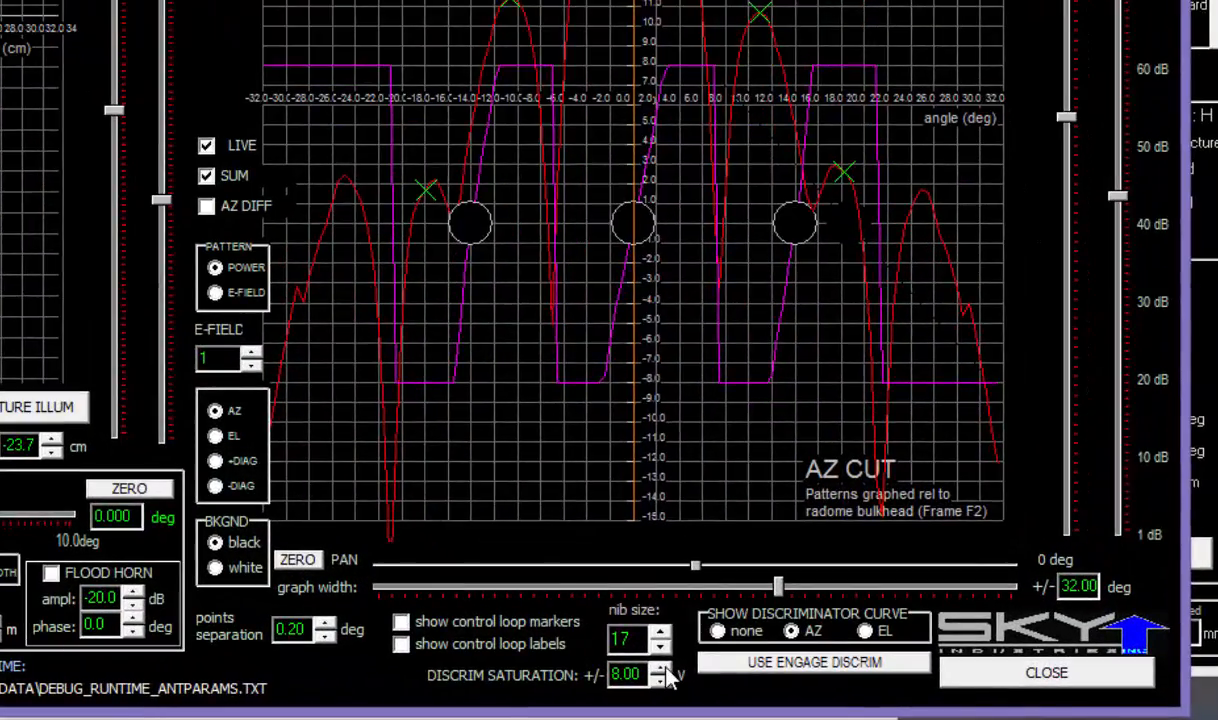
- Raise the discriminator saturation to 8.40 V, then lower it to 7.60 V
click(848, 686)
click(660, 667)
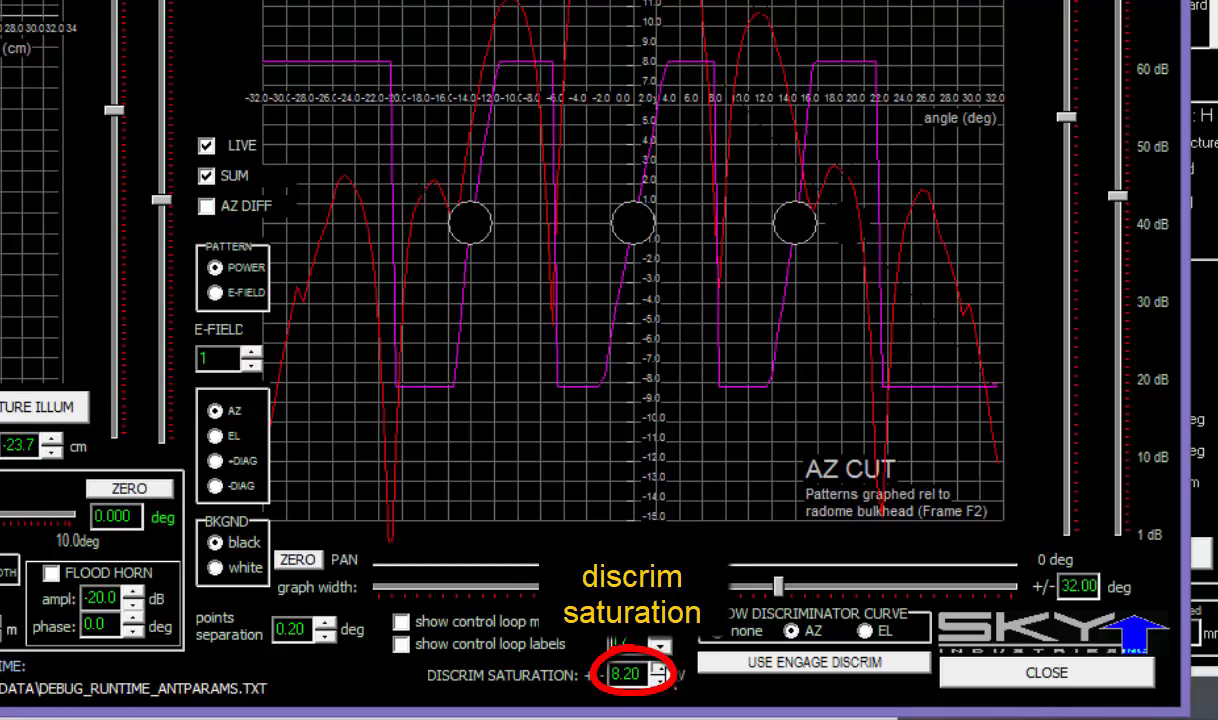
click(660, 667)
click(660, 667)
click(660, 681)
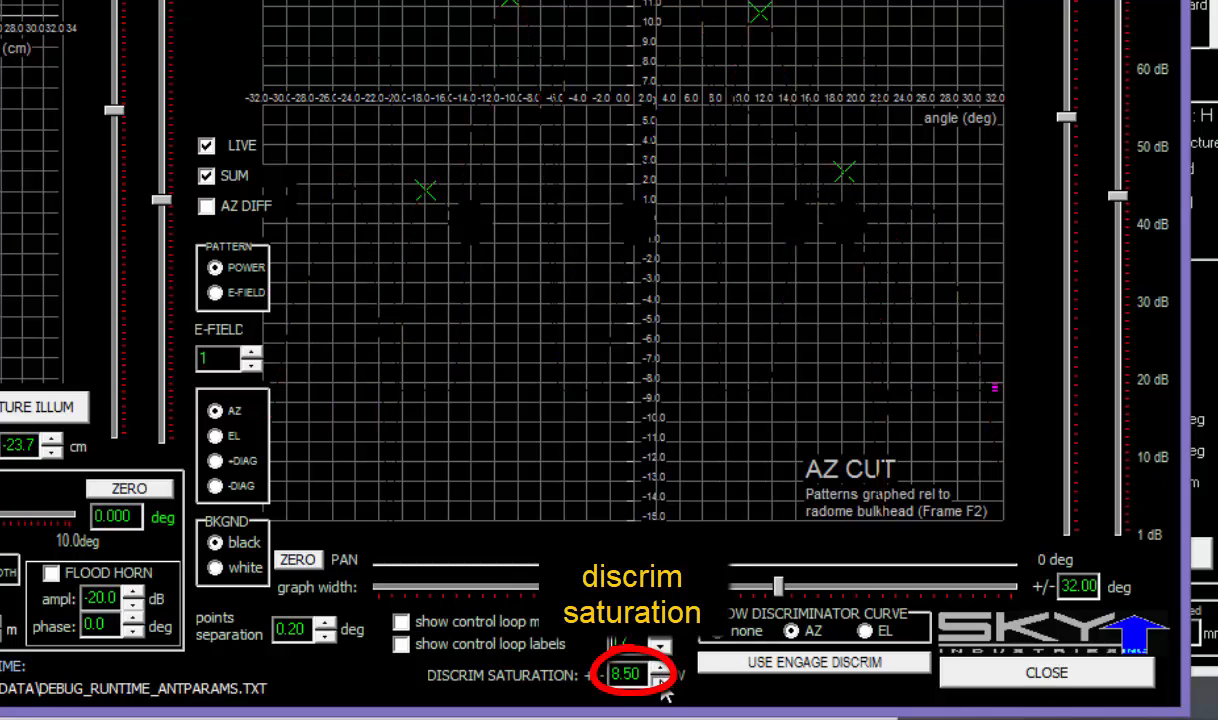
click(660, 681)
click(660, 681)
click(660, 681)
click(660, 681)
click(660, 681)
click(660, 681)
click(660, 681)
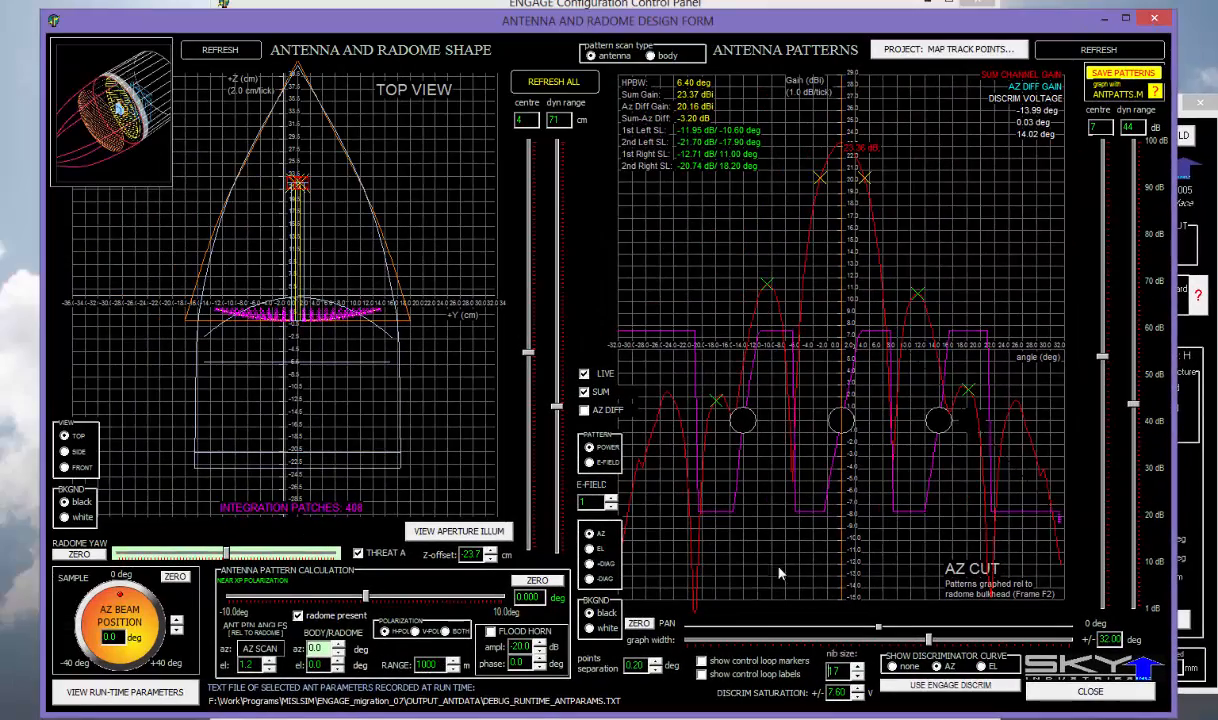
- Shrink the track-point markers to size 6, then enlarge them to size 11
click(857, 677)
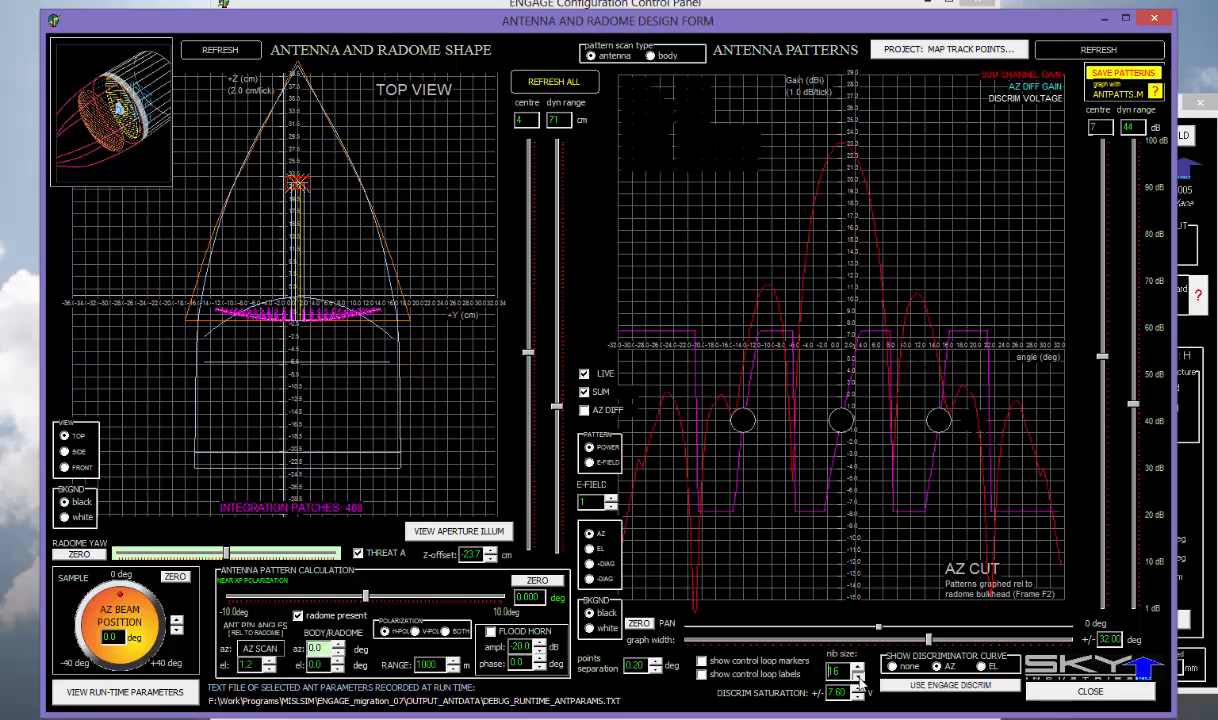
click(859, 679)
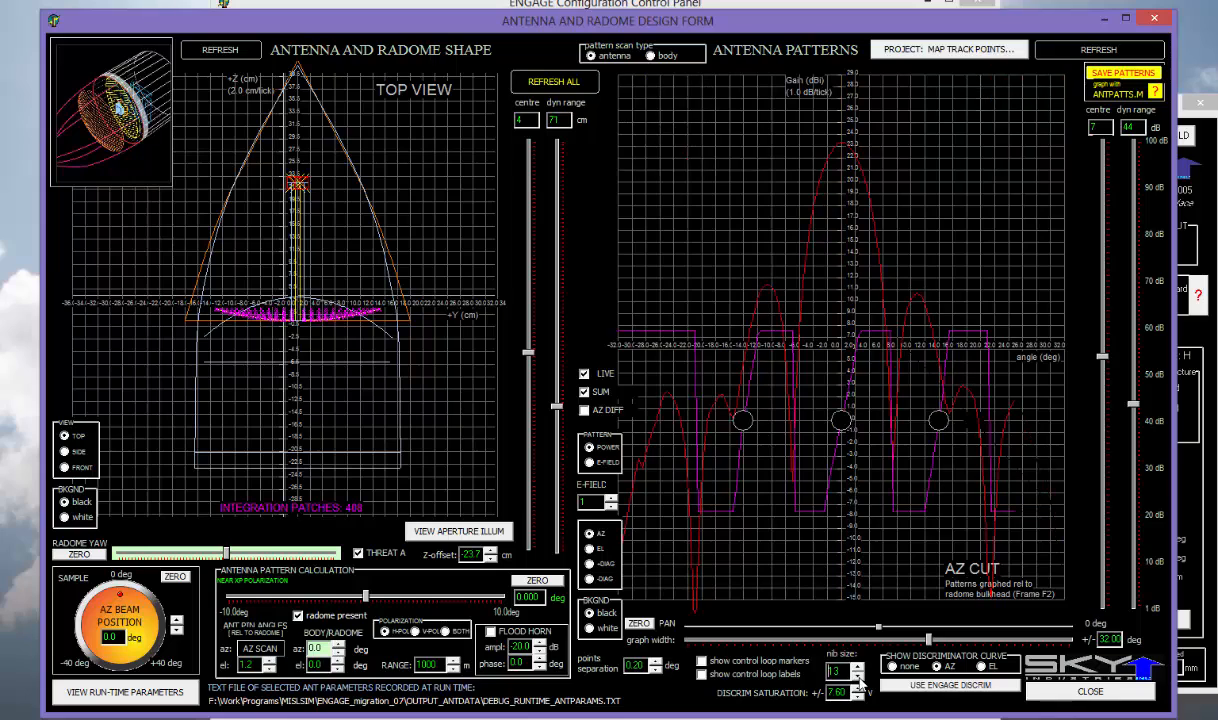
click(858, 667)
click(858, 667)
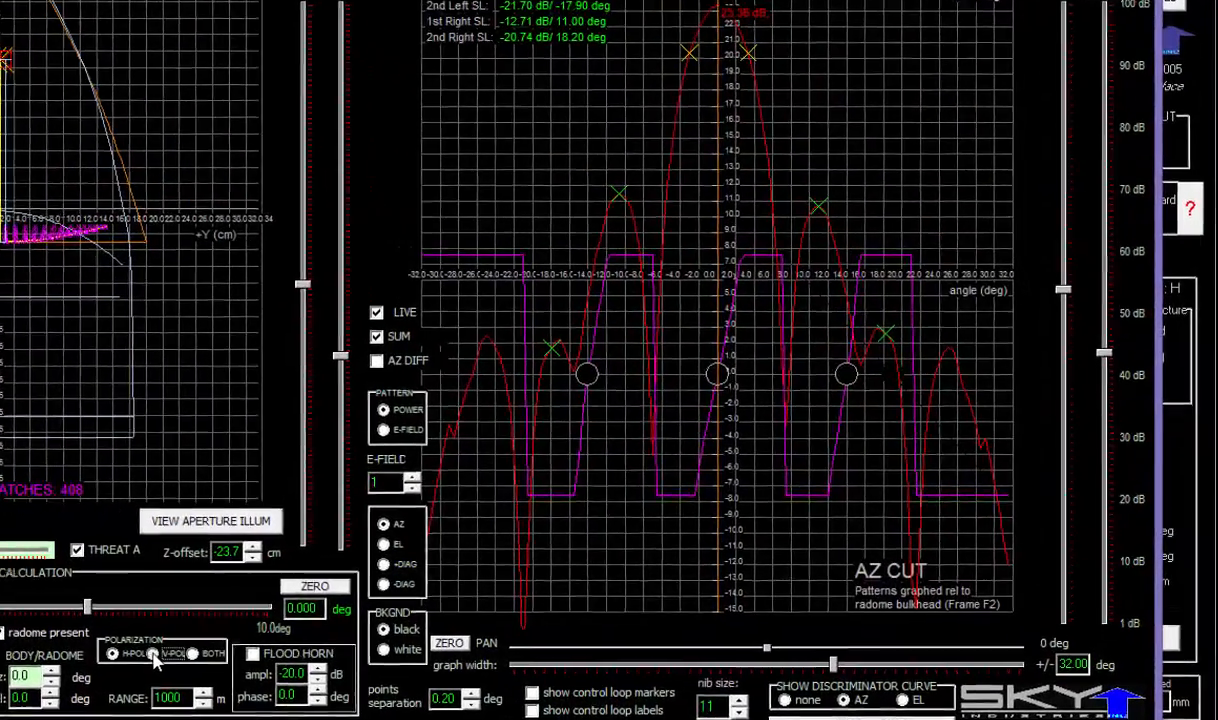
- Compute the pattern with V-POL polarisation and set the gain scale to centre 8, dynamic range 76 dB
click(396, 632)
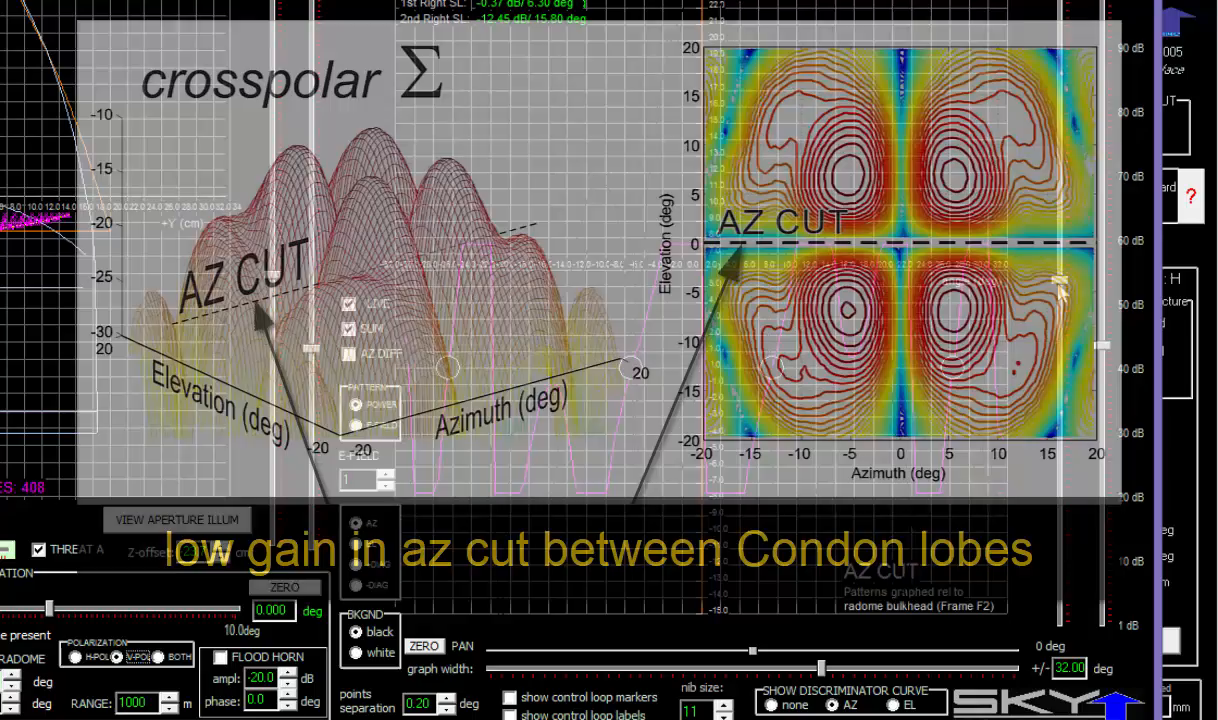
drag(1060, 357, 1062, 287)
drag(1099, 346, 1099, 148)
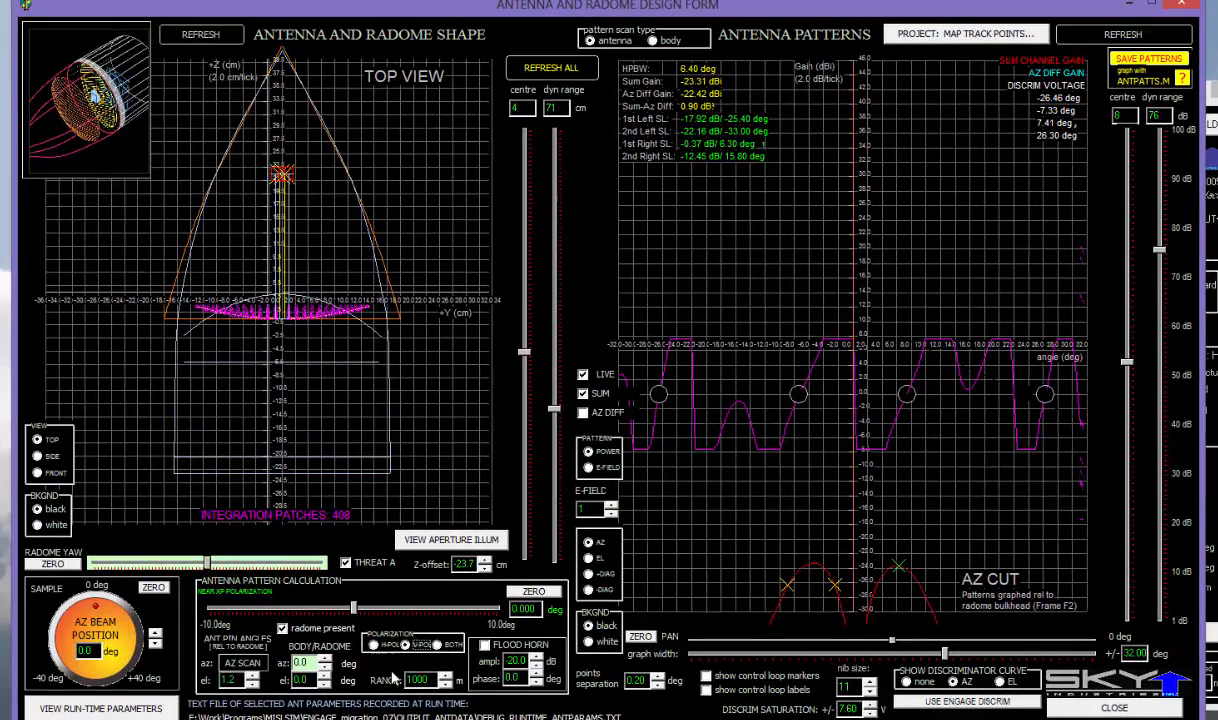
- Raise the body/radome elevation to 2.0 deg and show the AZ difference pattern again
click(324, 677)
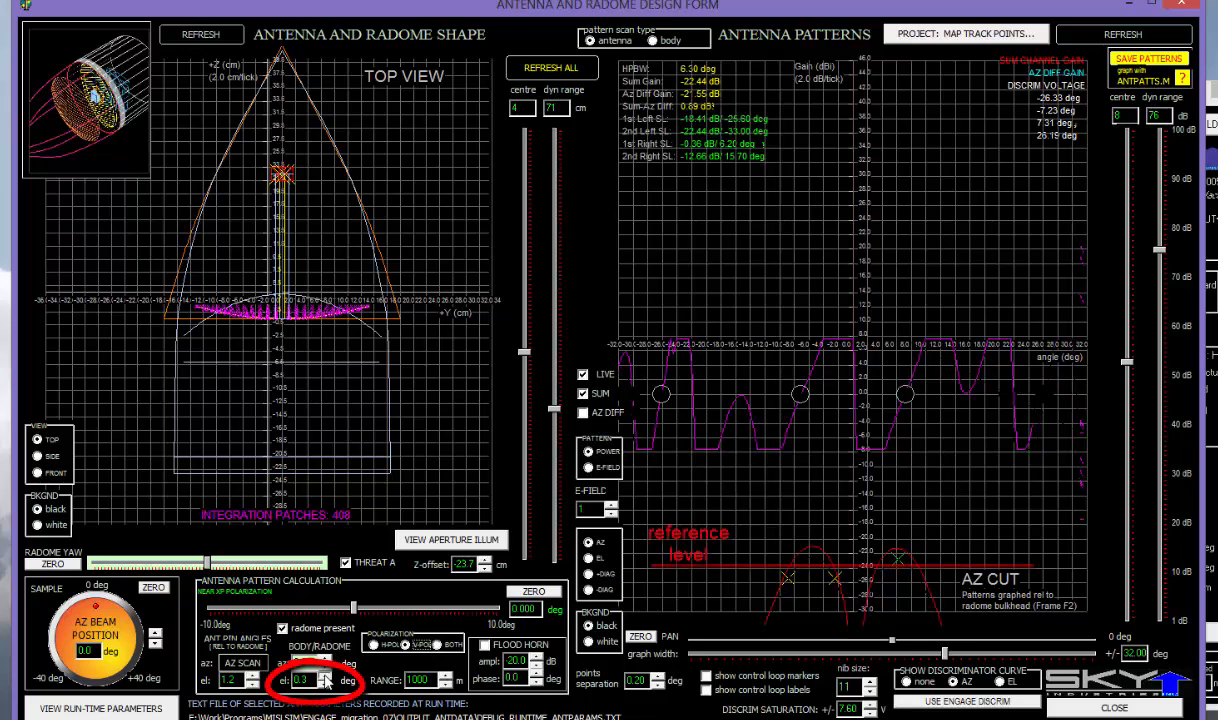
click(324, 677)
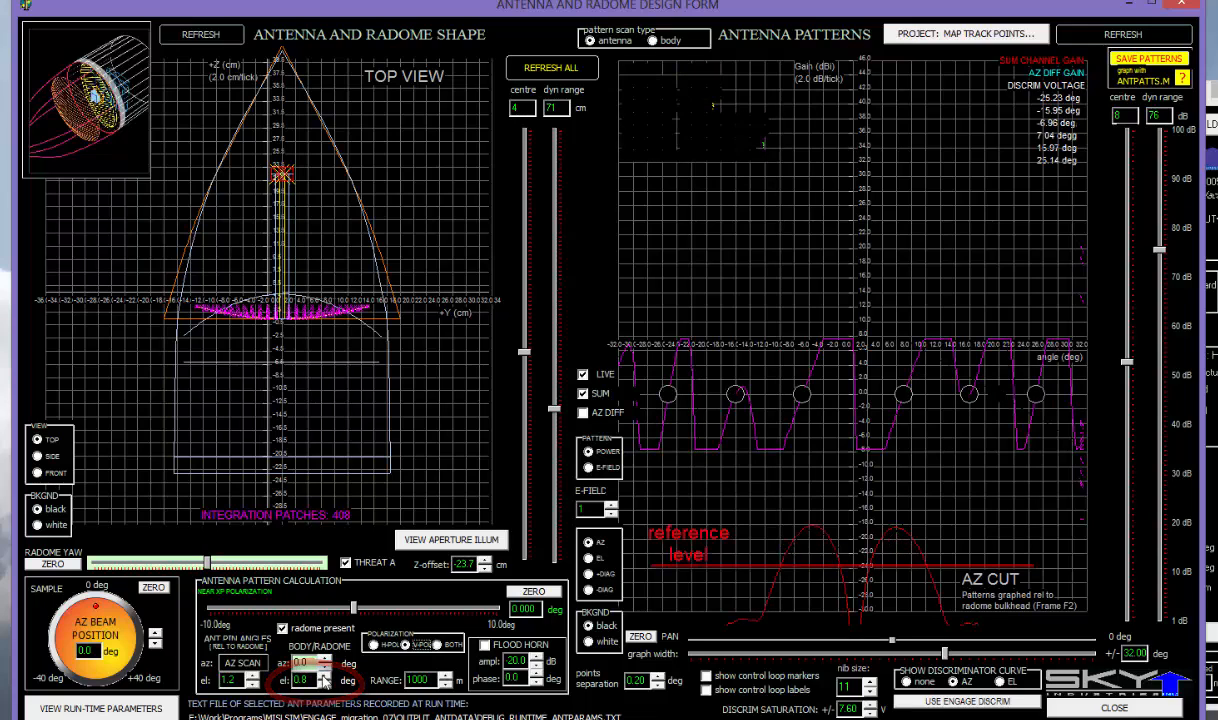
click(324, 677)
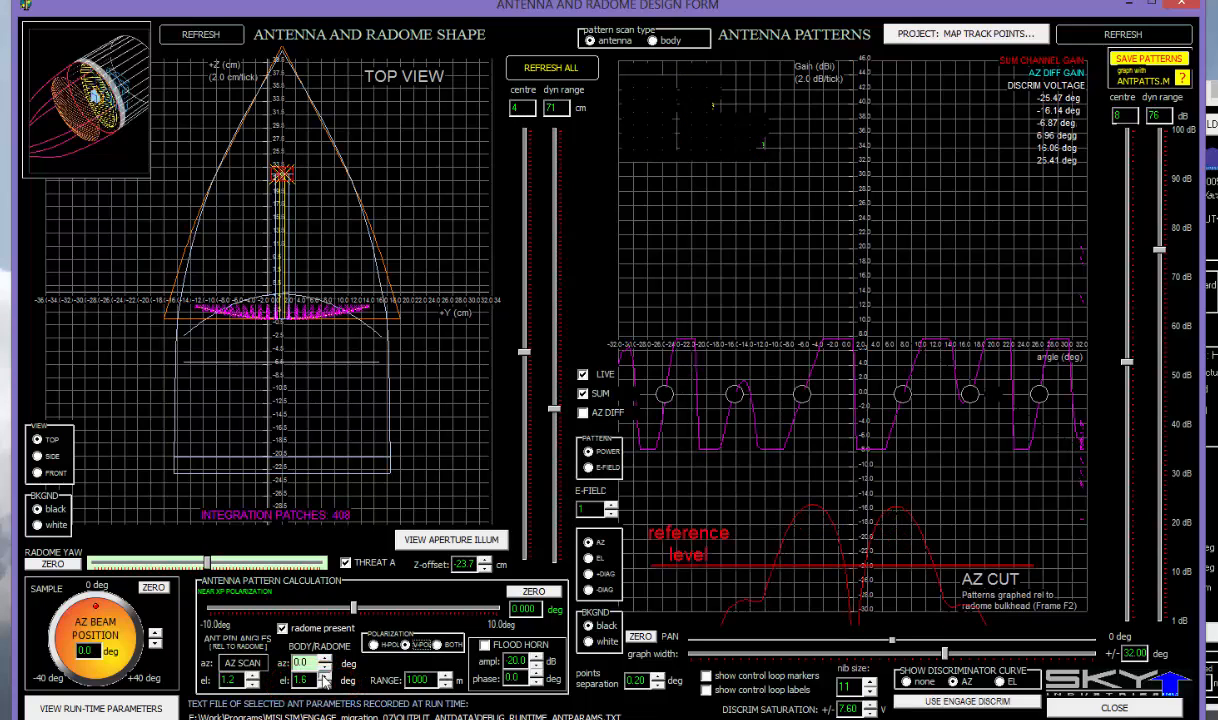
click(324, 677)
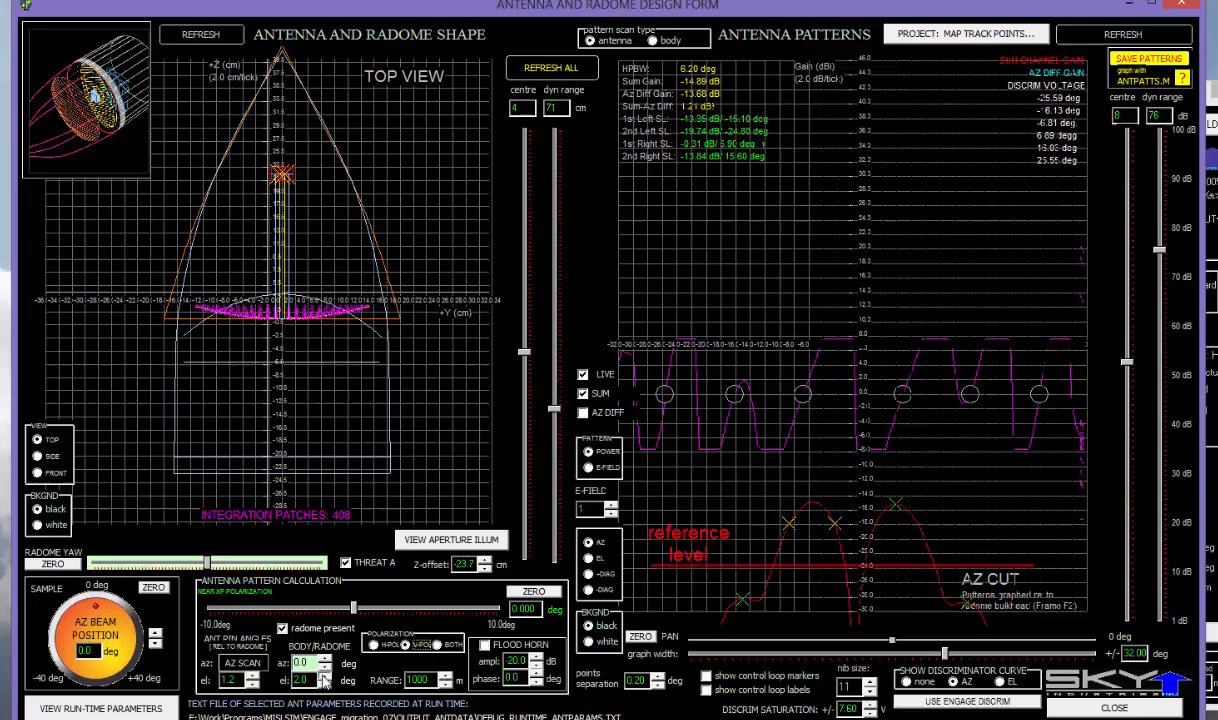
click(583, 414)
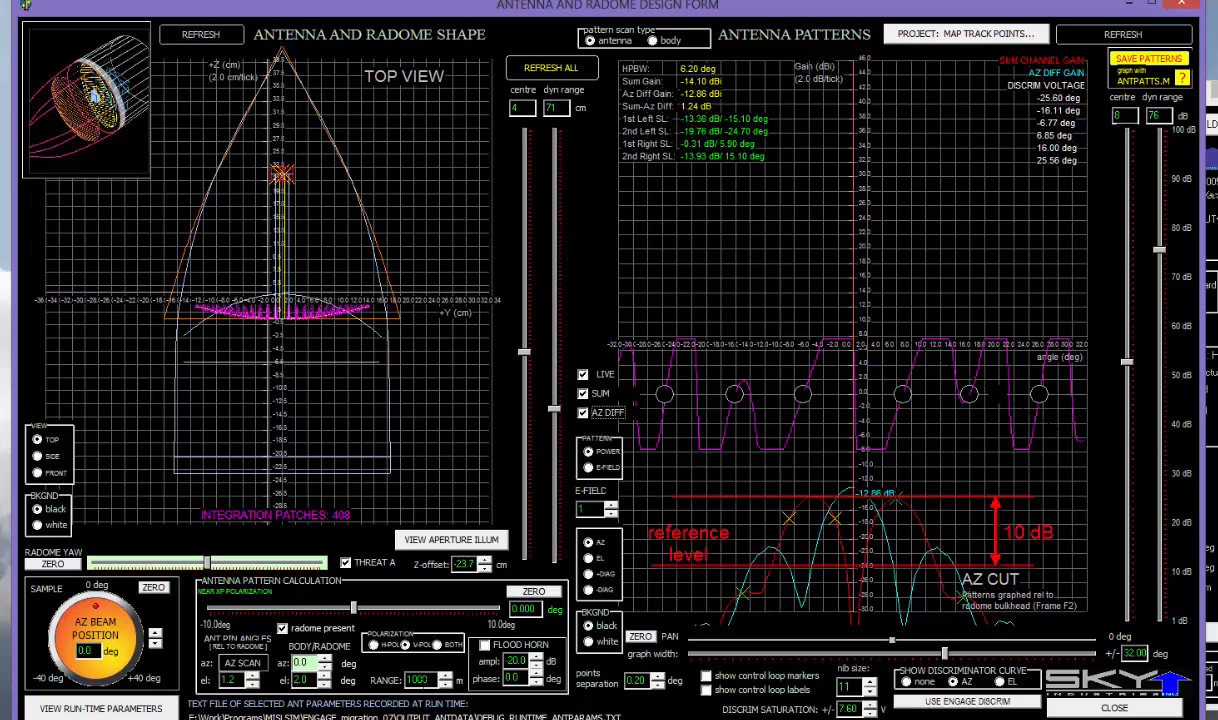
- Raise the body/radome elevation to 3.0 deg and show the radome in side view
click(323, 677)
click(323, 677)
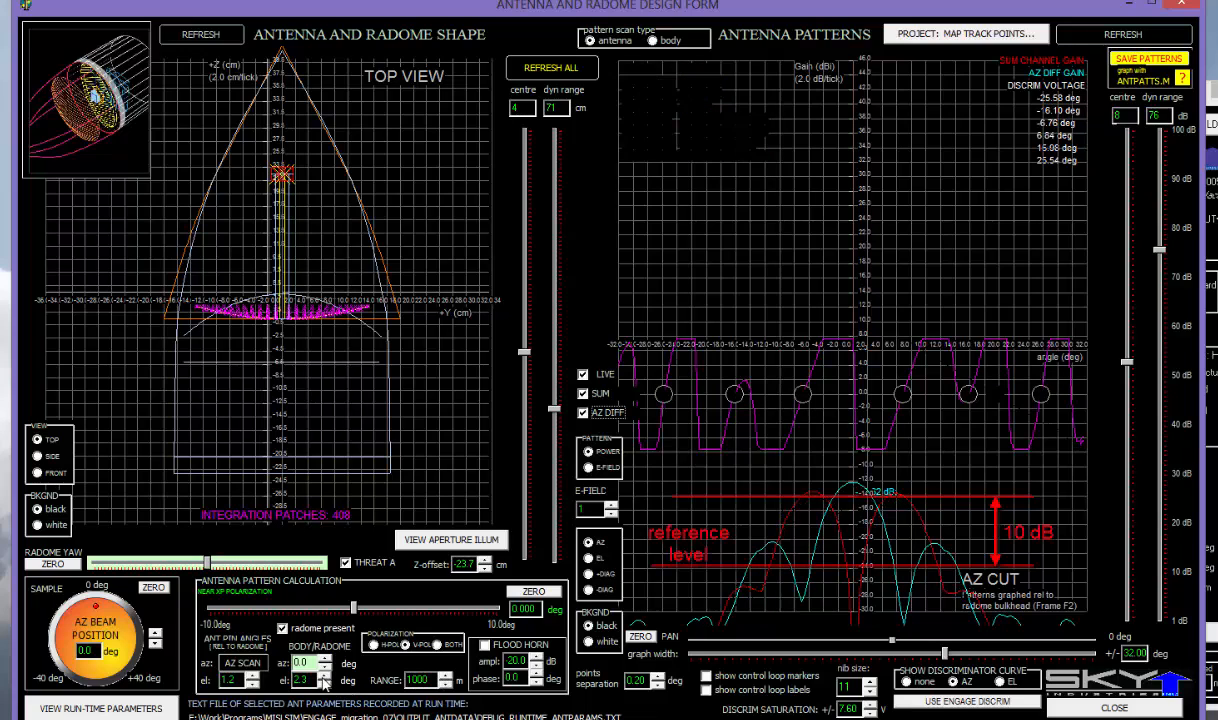
click(323, 677)
click(323, 677)
click(323, 677)
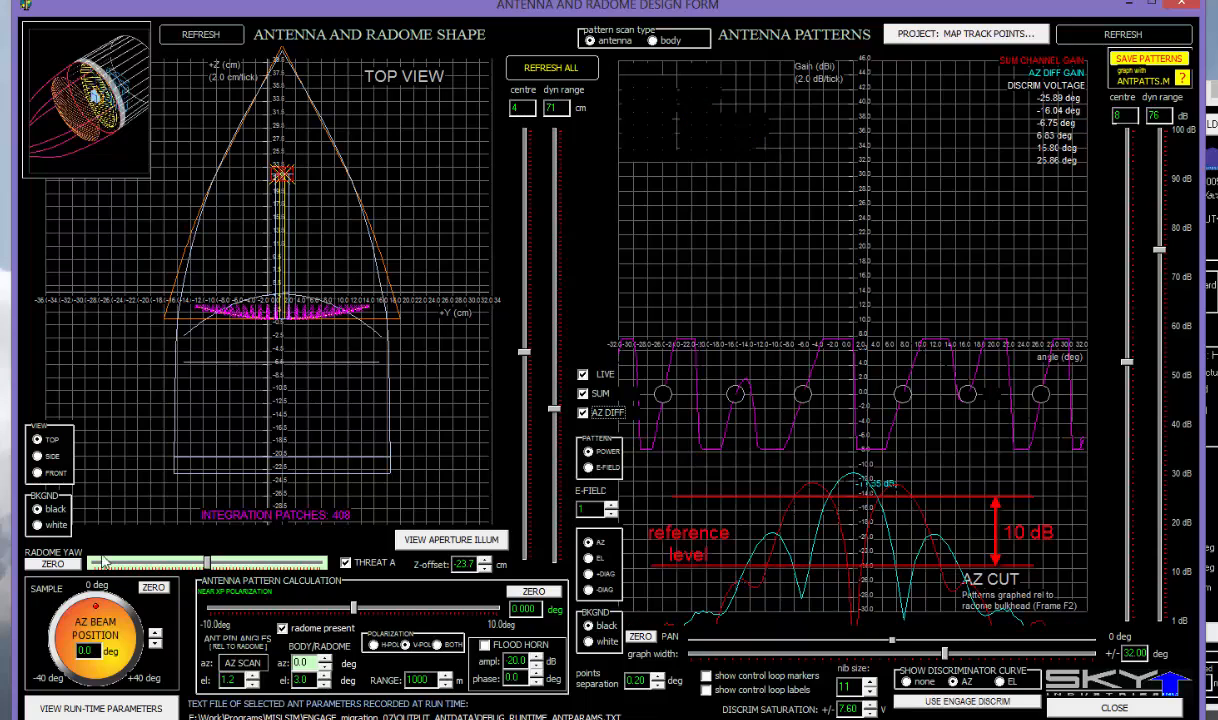
click(37, 456)
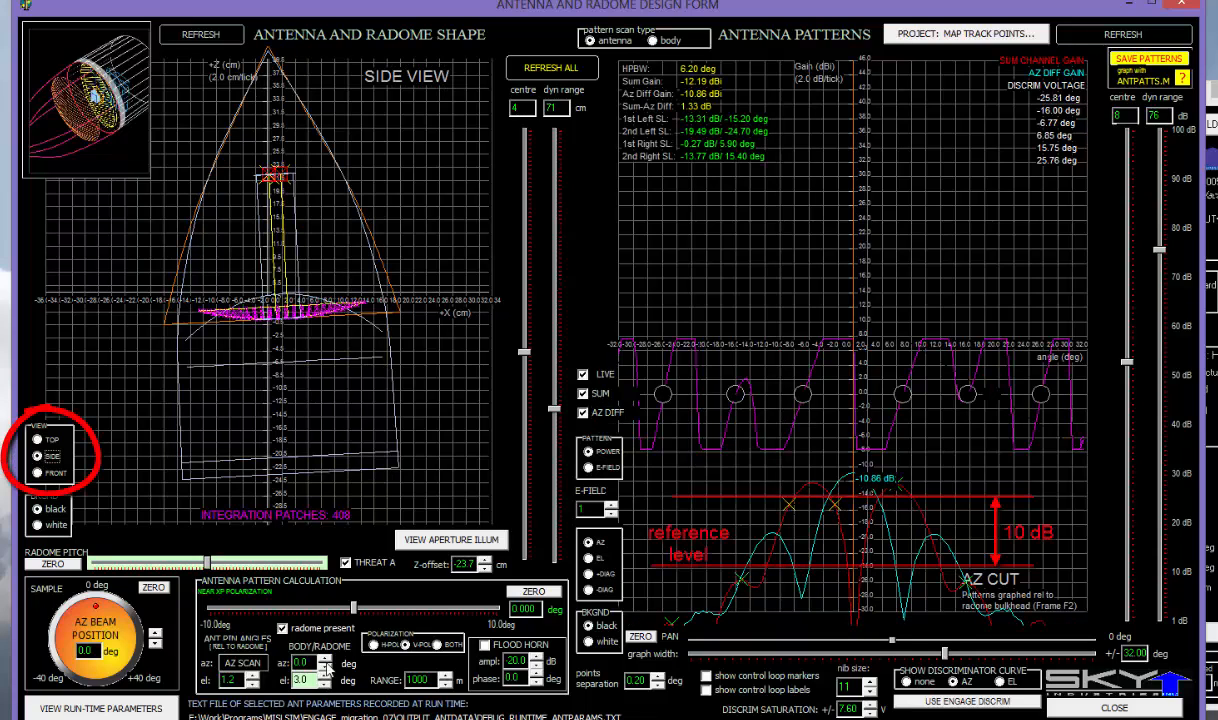
- Lower the antenna pin elevation angle step by step to -0.2 deg
click(250, 686)
click(250, 686)
click(250, 686)
click(250, 686)
click(250, 686)
click(250, 686)
click(250, 686)
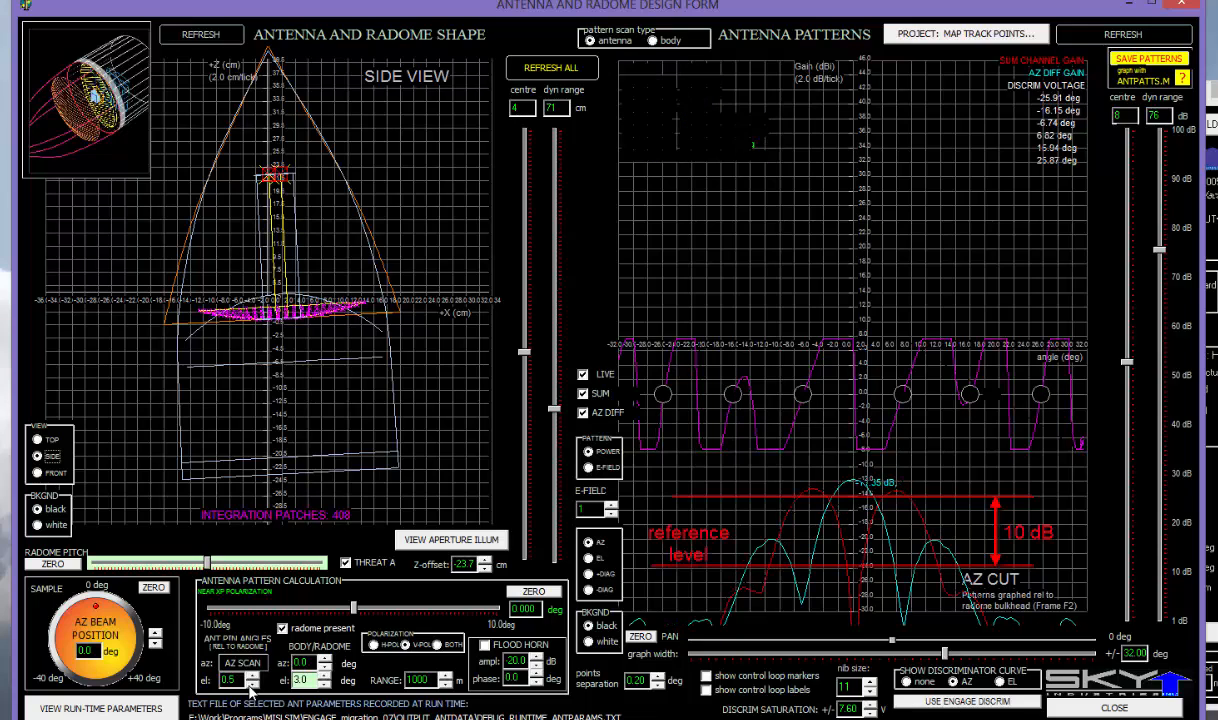
click(250, 686)
click(250, 686)
click(250, 686)
click(250, 686)
click(250, 686)
click(250, 686)
click(250, 686)
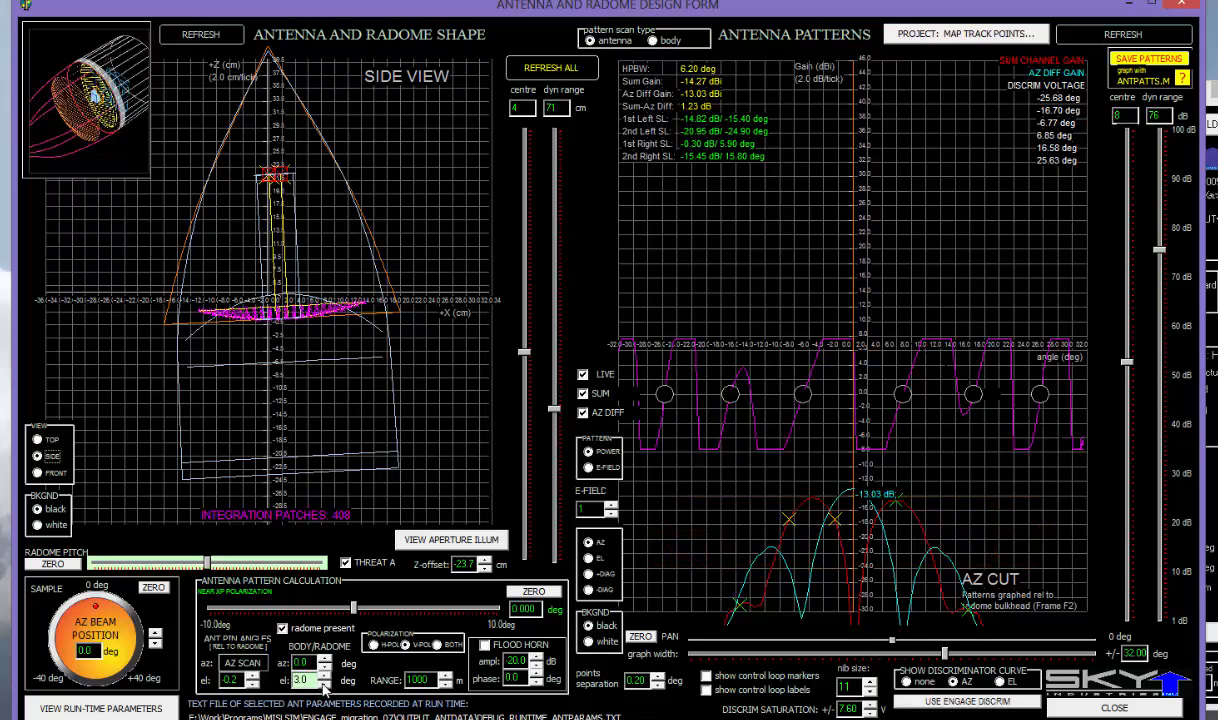
- Bring the radome elevation angle down from 3.0 to 0.0 deg
click(324, 685)
click(324, 685)
click(324, 685)
click(324, 685)
click(324, 685)
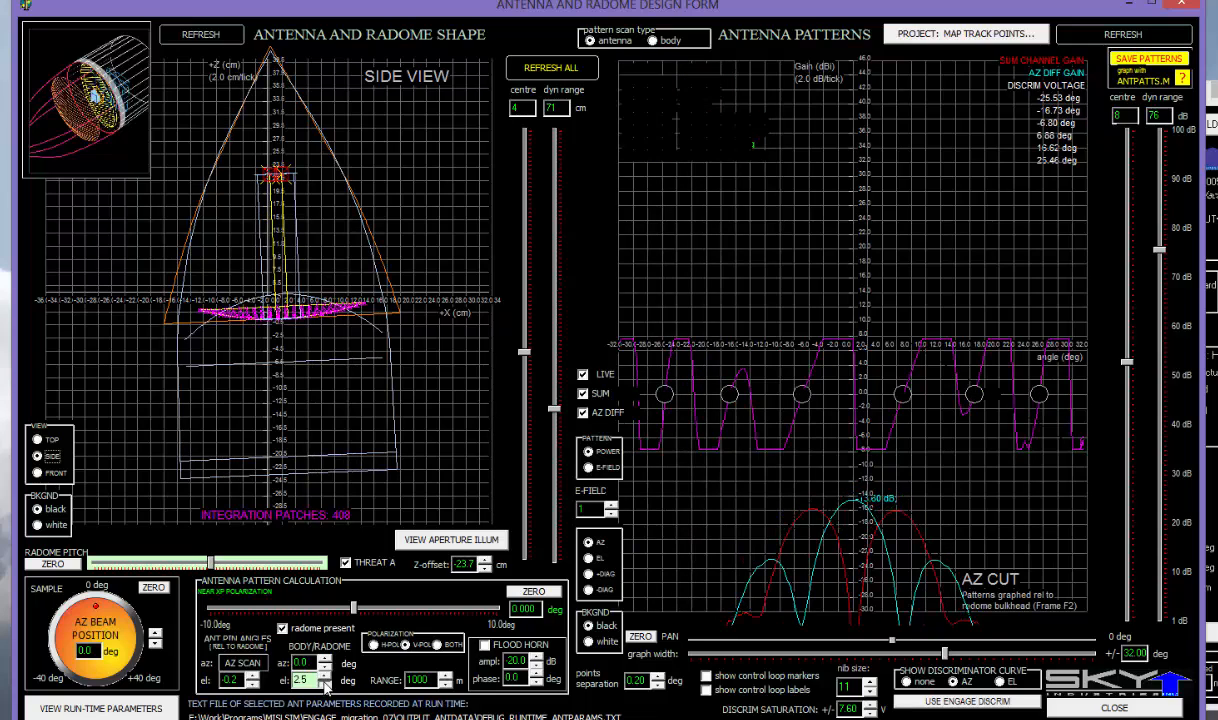
click(325, 685)
click(325, 685)
click(325, 685)
click(325, 685)
click(325, 685)
click(325, 685)
click(325, 685)
click(325, 685)
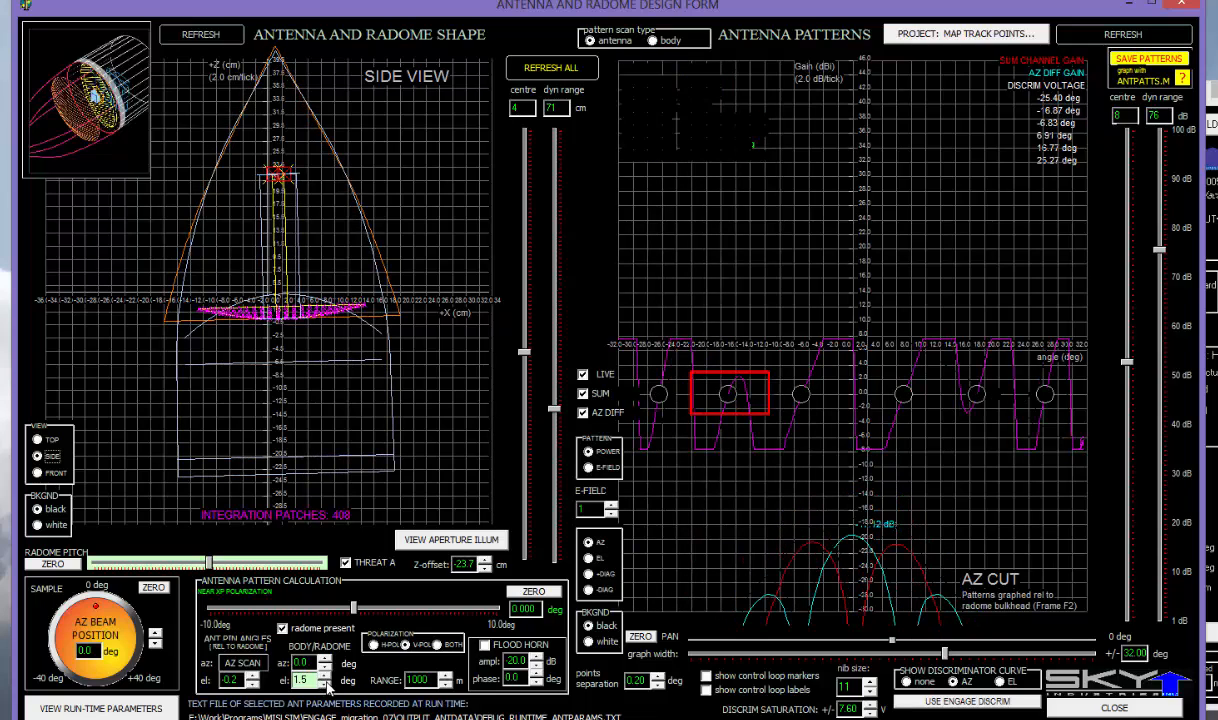
click(325, 685)
click(325, 685)
click(325, 685)
click(325, 685)
click(325, 685)
click(325, 685)
click(325, 685)
click(325, 685)
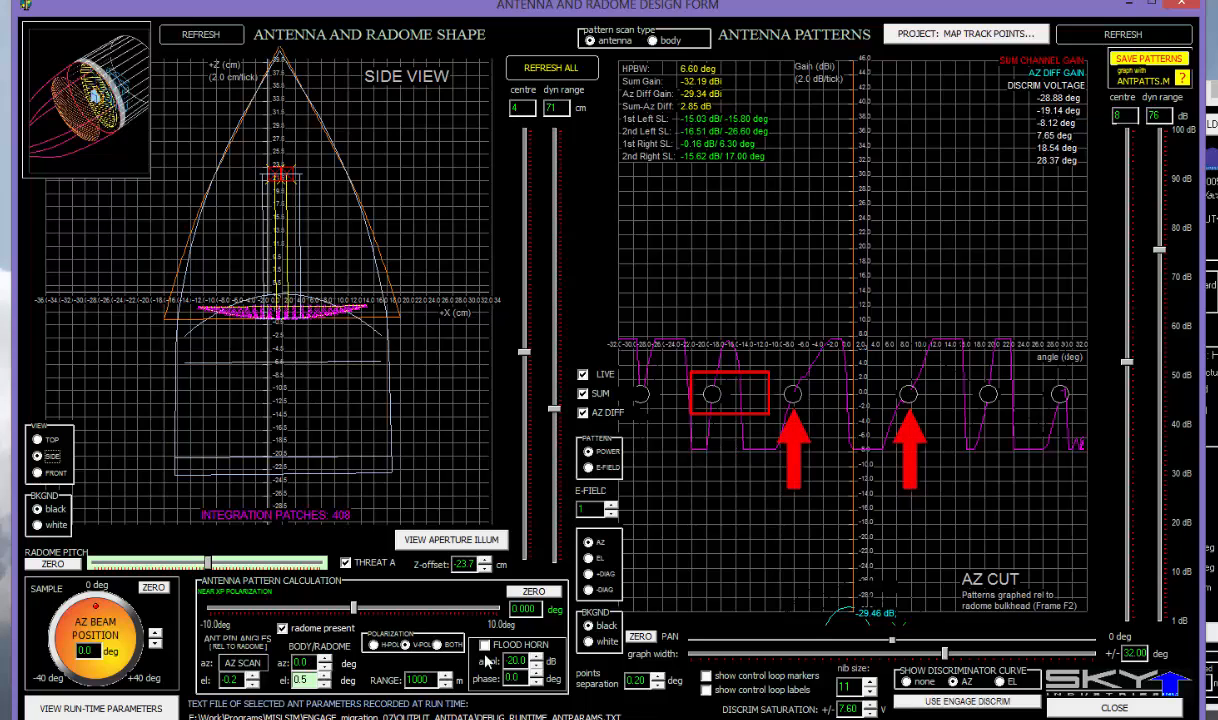
click(63, 566)
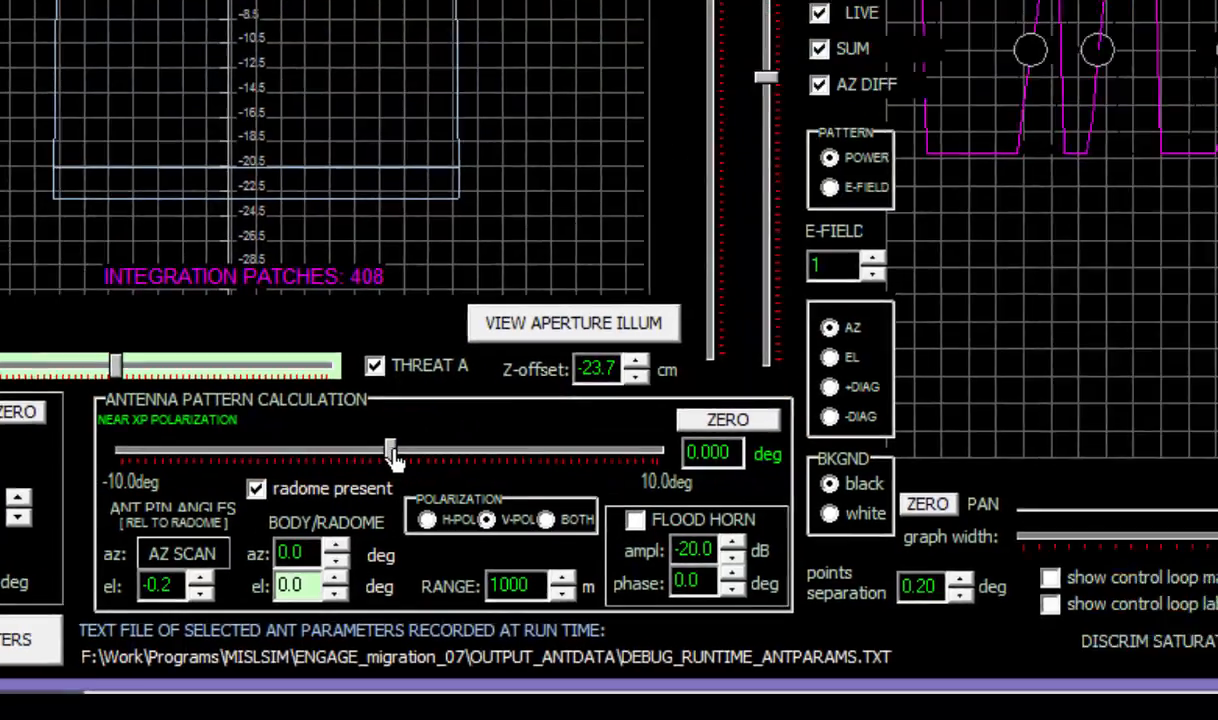
- Move the near-XP polarization offset through +0.8 and +1.6 deg, and narrow the AZ plot to ±18 deg
drag(468, 420, 496, 423)
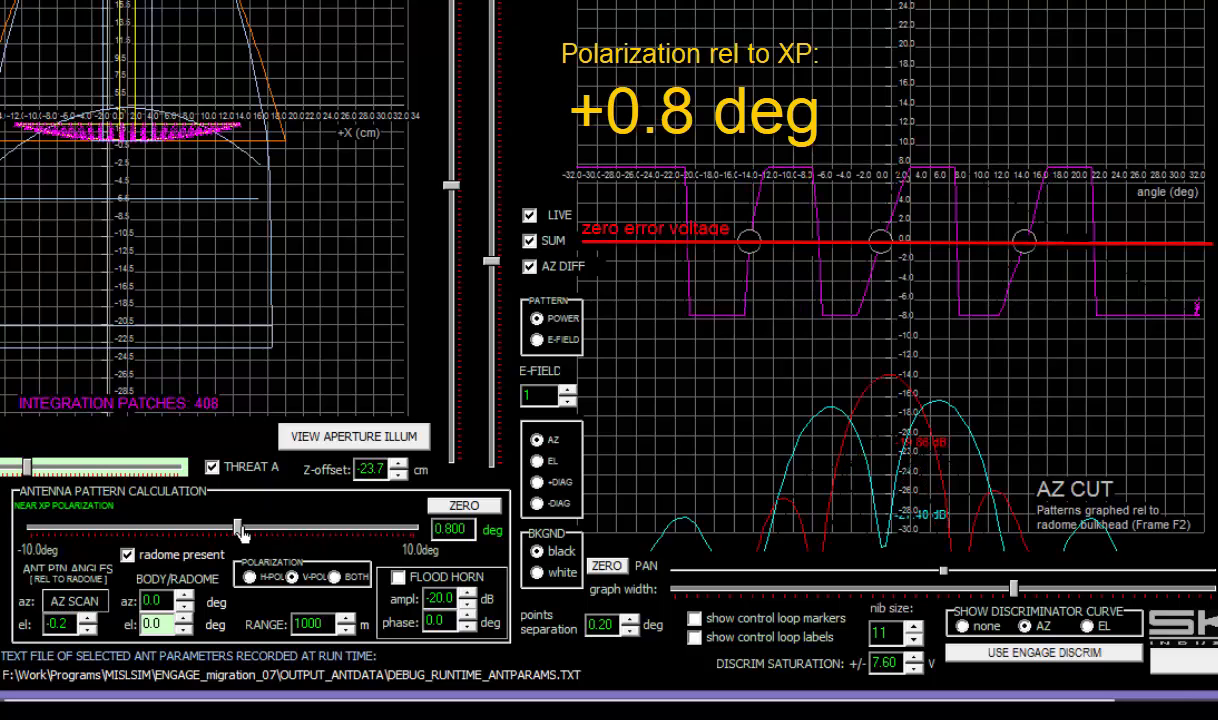
mouse_move(240, 530)
mouse_down()
mouse_move(365, 549)
mouse_move(152, 551)
mouse_move(237, 543)
mouse_move(222, 543)
mouse_up()
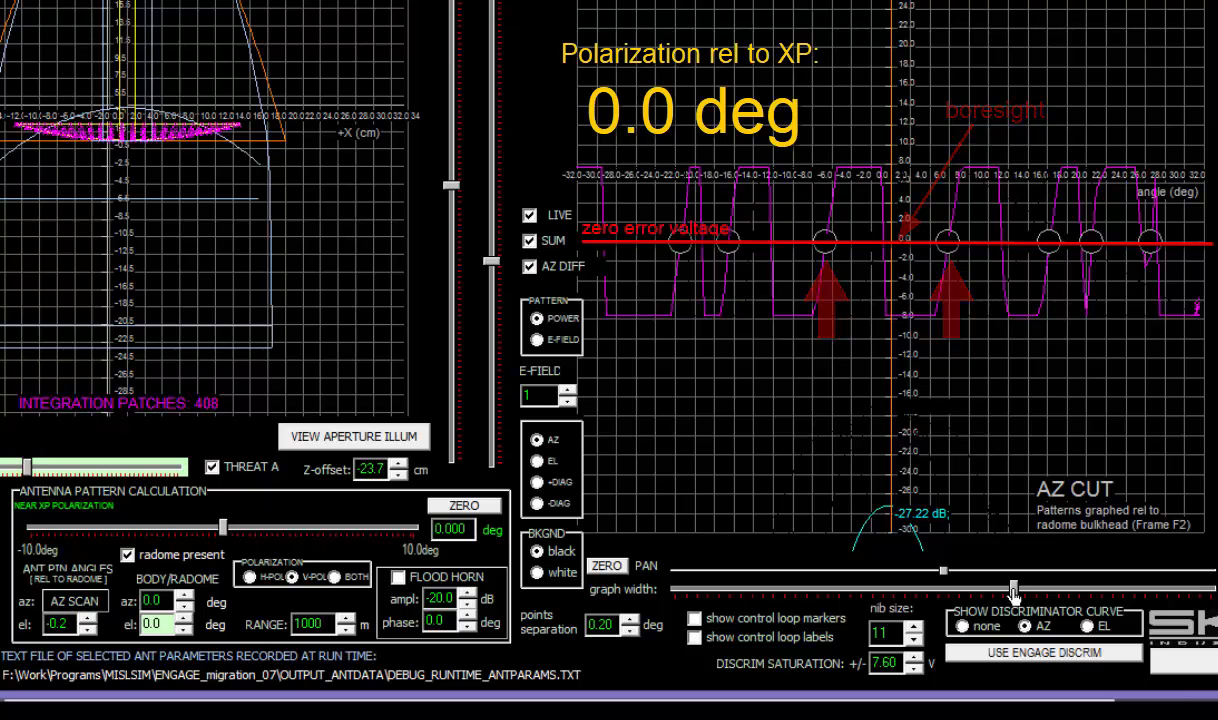
drag(1010, 592, 860, 592)
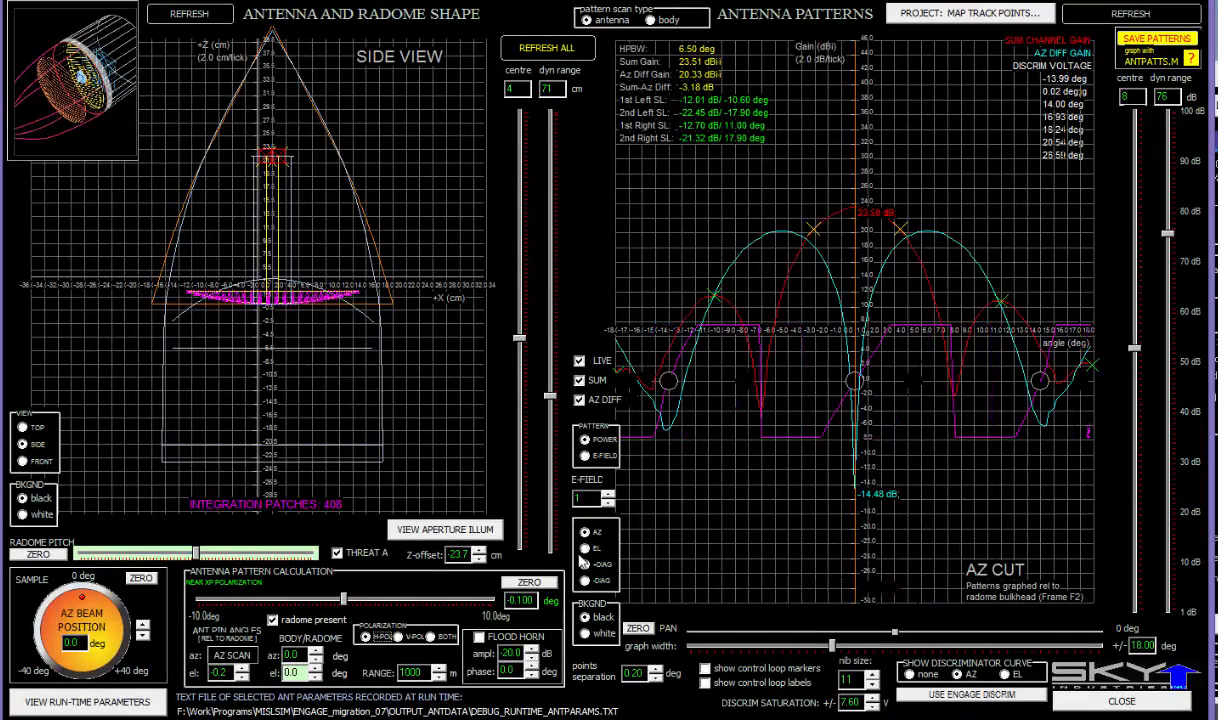
- Widen the AZ plot to ±31 deg, switch to body scan mode, and raise antenna pin azimuth to 2.8 deg
drag(833, 645, 942, 656)
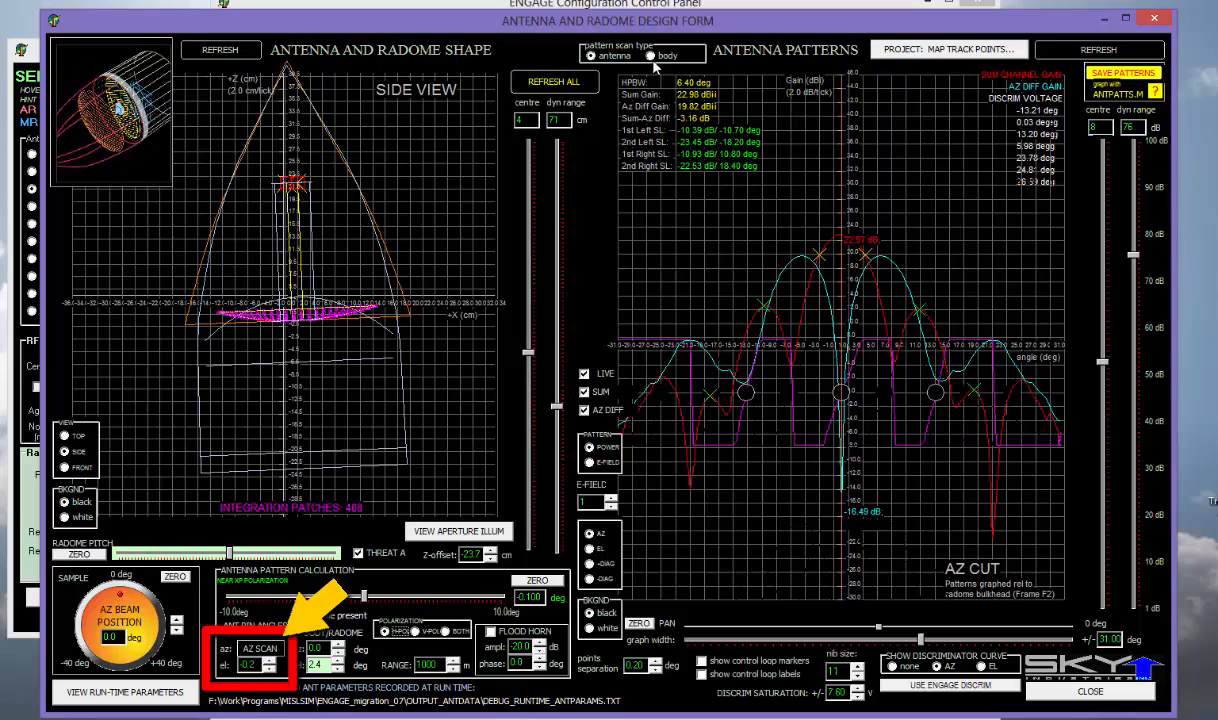
click(651, 56)
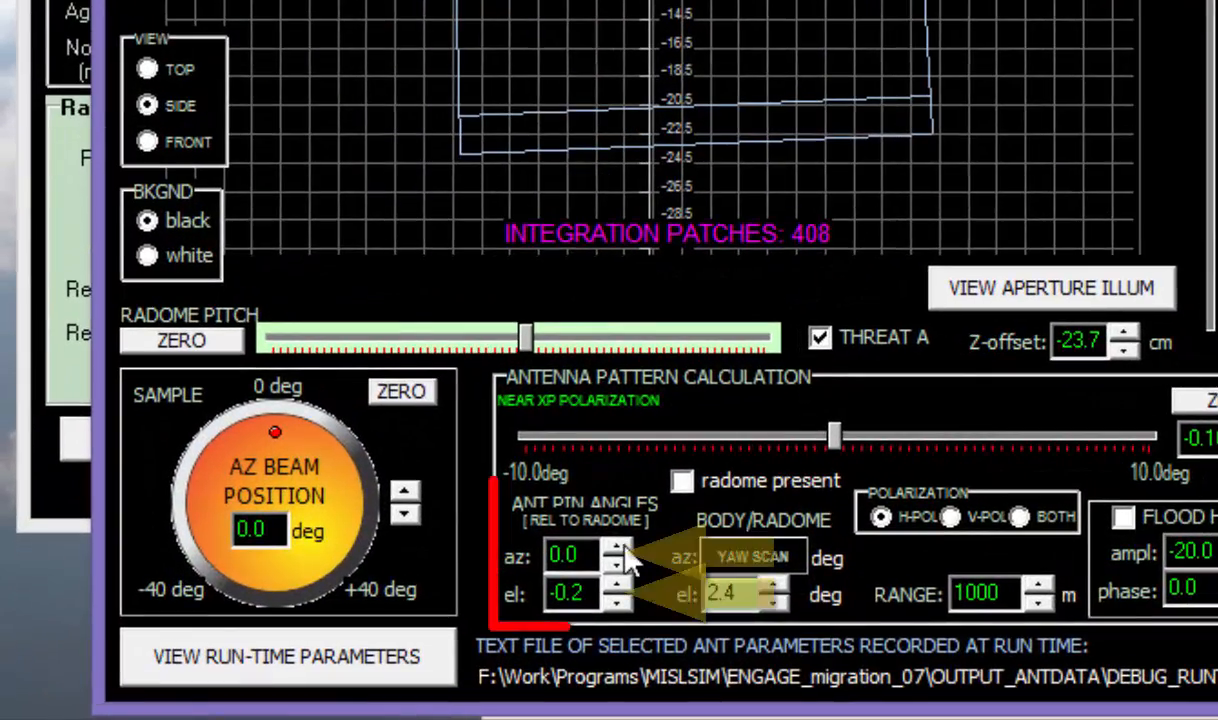
click(623, 549)
click(623, 549)
click(623, 549)
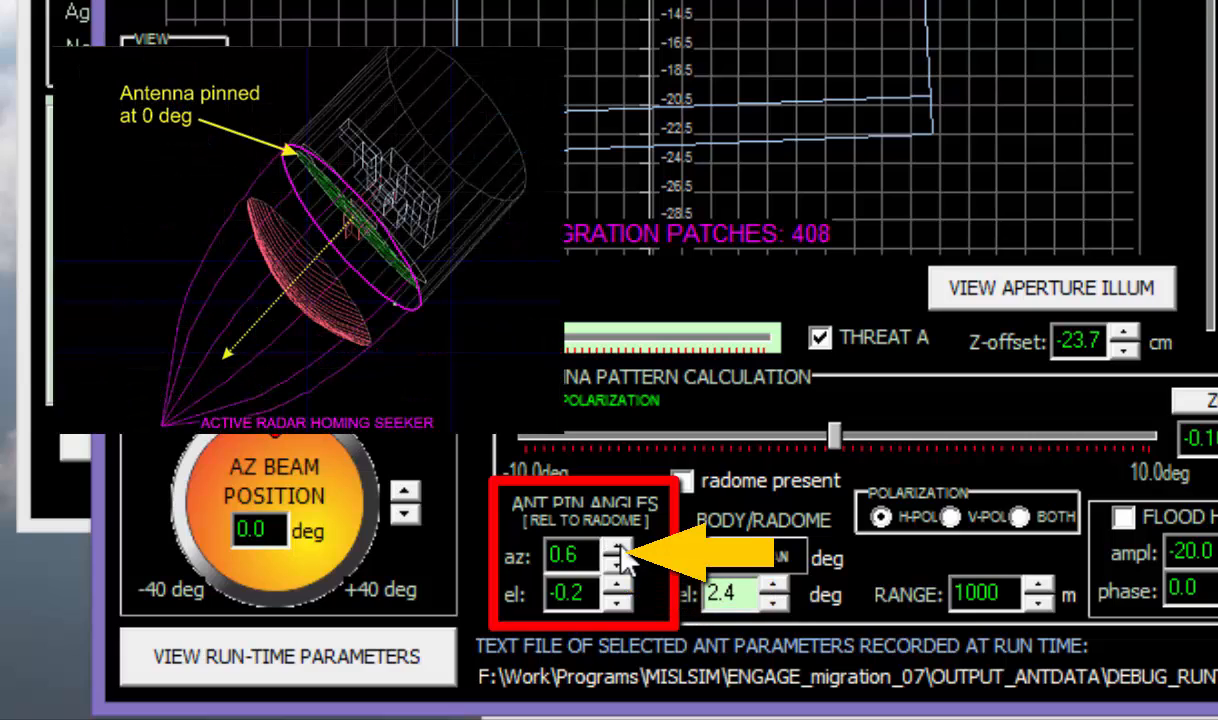
click(619, 550)
click(619, 550)
click(619, 550)
click(619, 550)
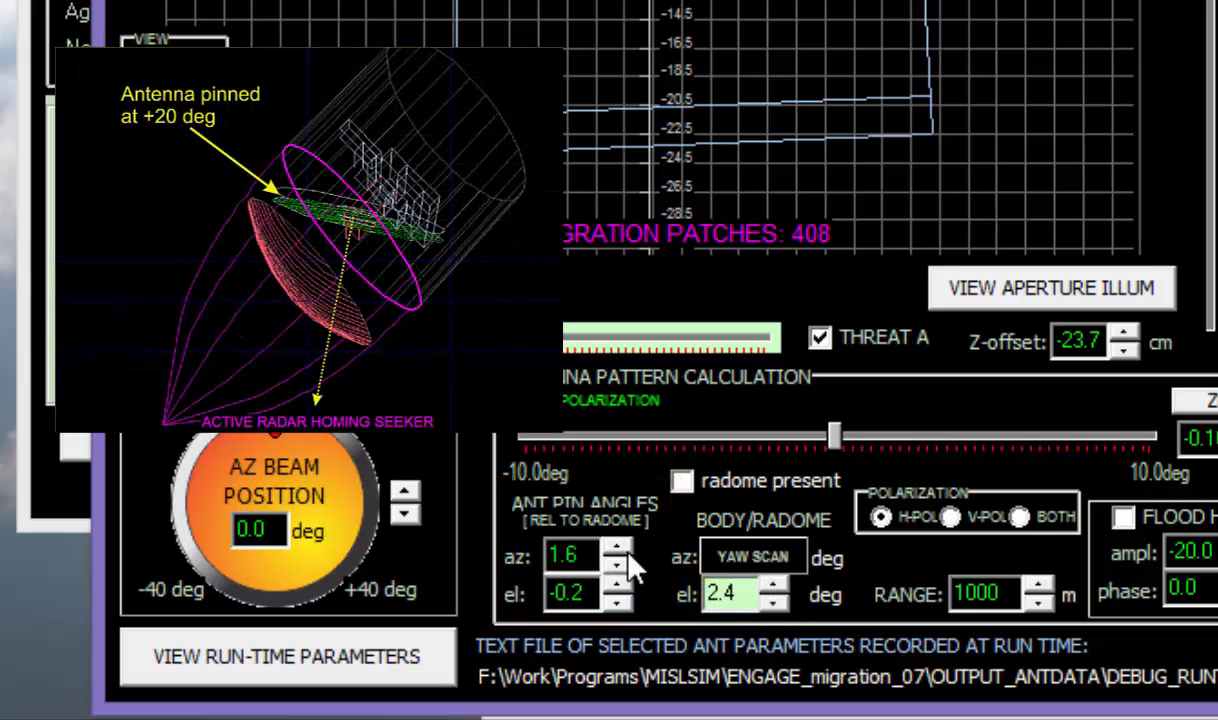
click(627, 551)
click(628, 551)
click(628, 551)
click(628, 551)
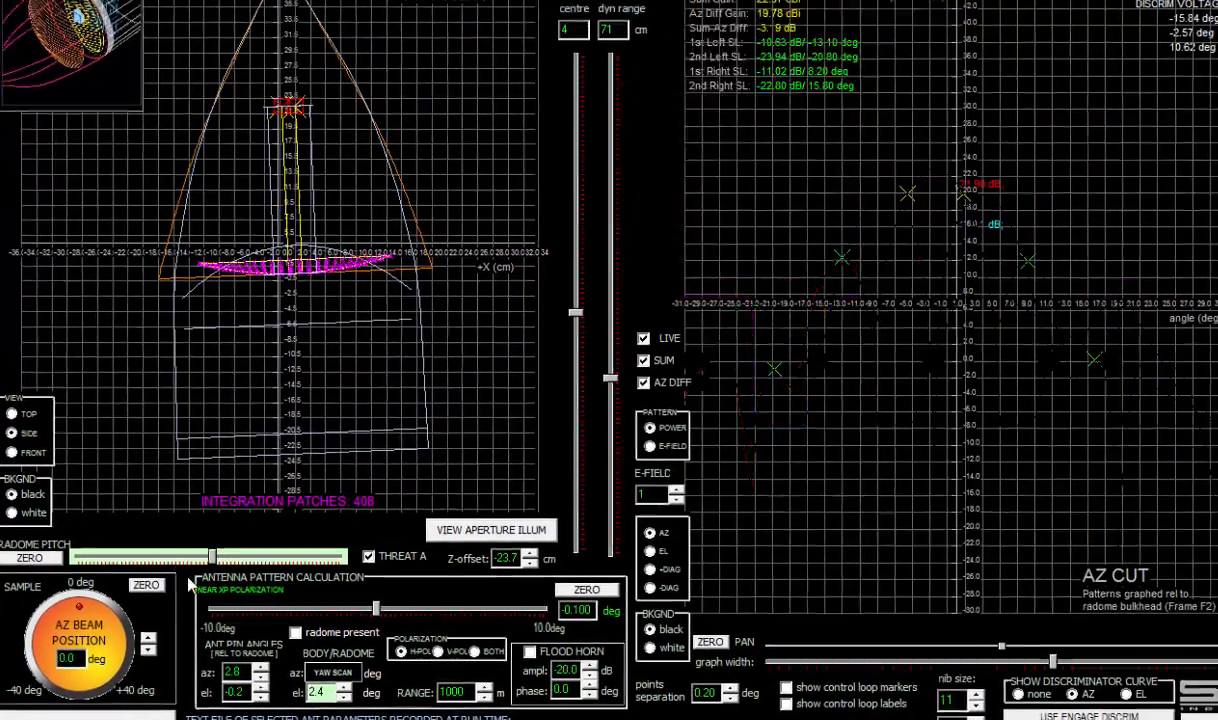
- In top view, set the antenna pin azimuth to 4.6 deg
click(22, 424)
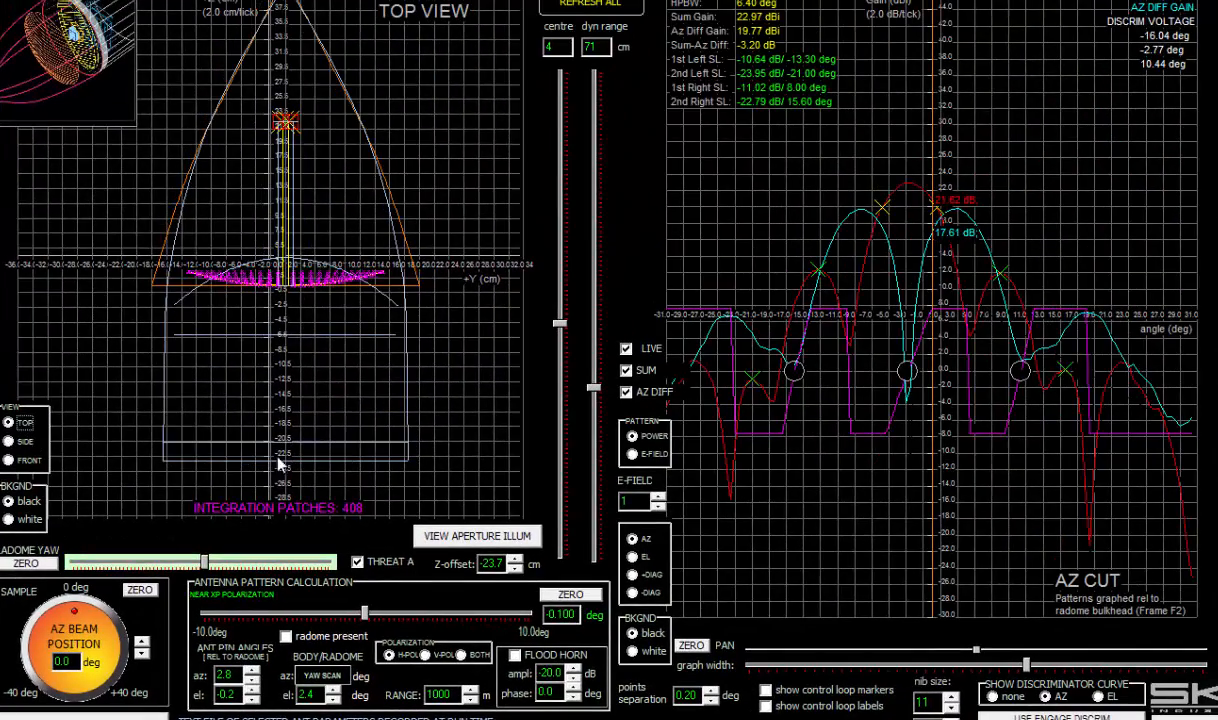
click(256, 673)
click(256, 673)
click(256, 673)
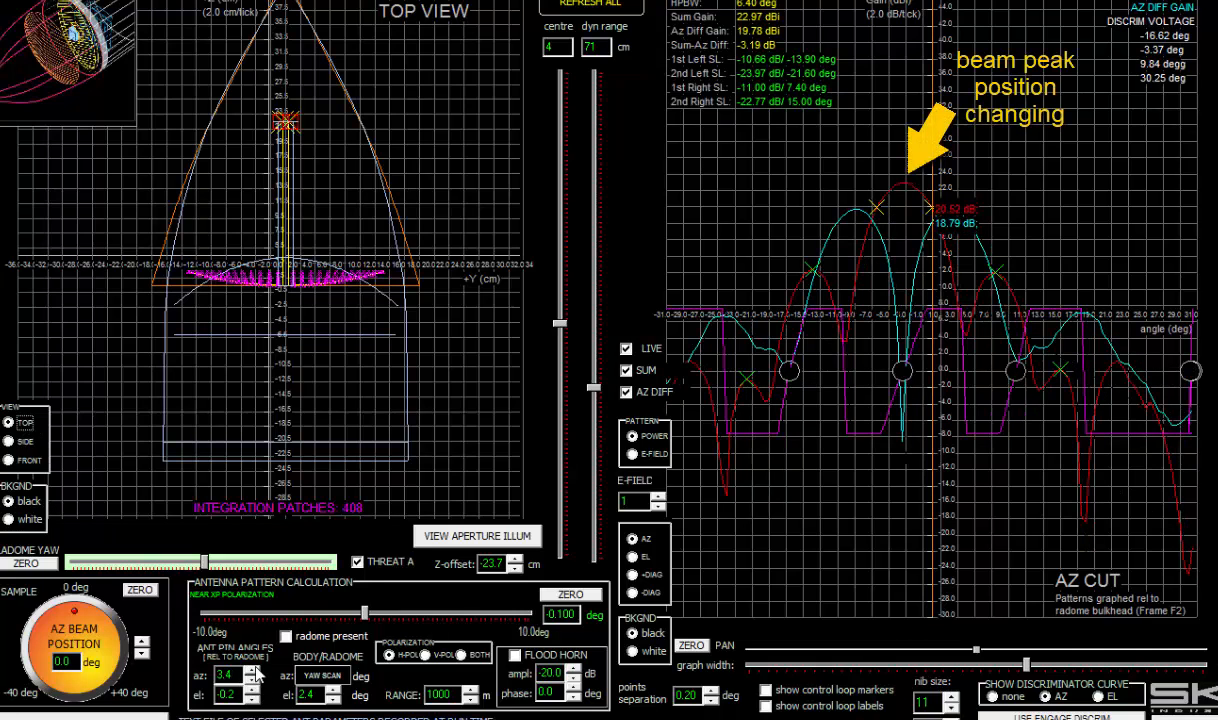
click(254, 672)
click(254, 672)
click(254, 672)
click(254, 672)
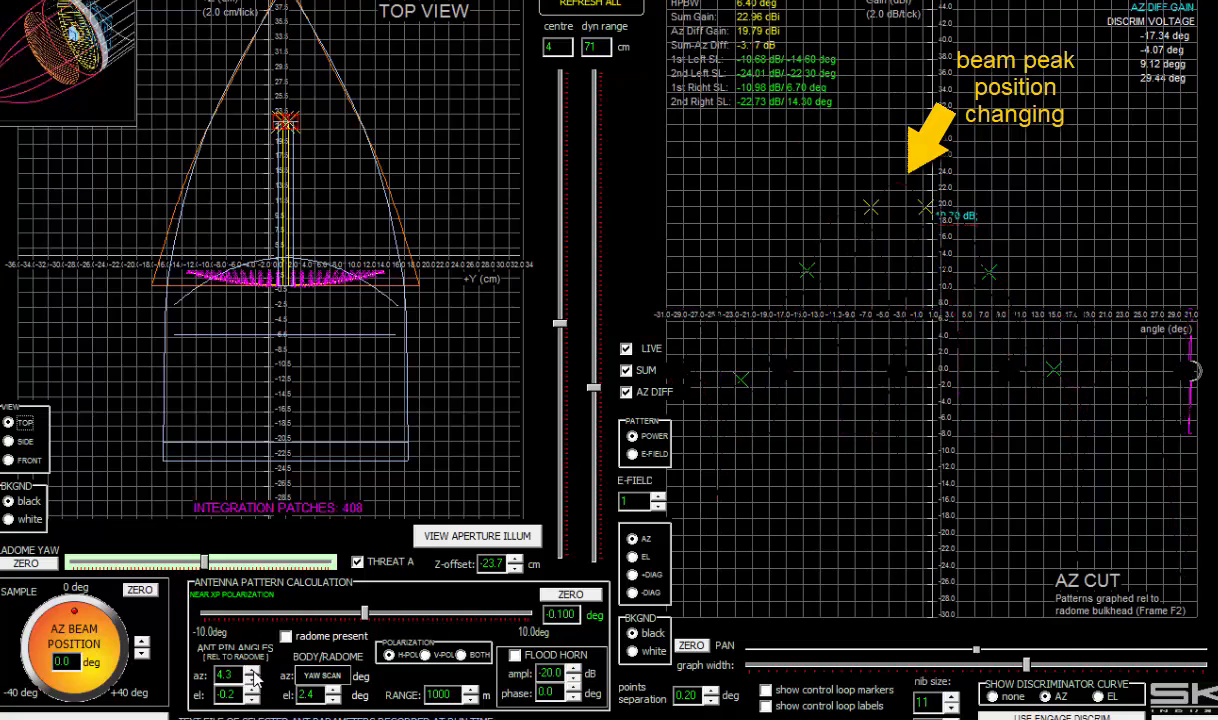
click(254, 673)
click(254, 673)
click(254, 673)
click(254, 673)
click(254, 673)
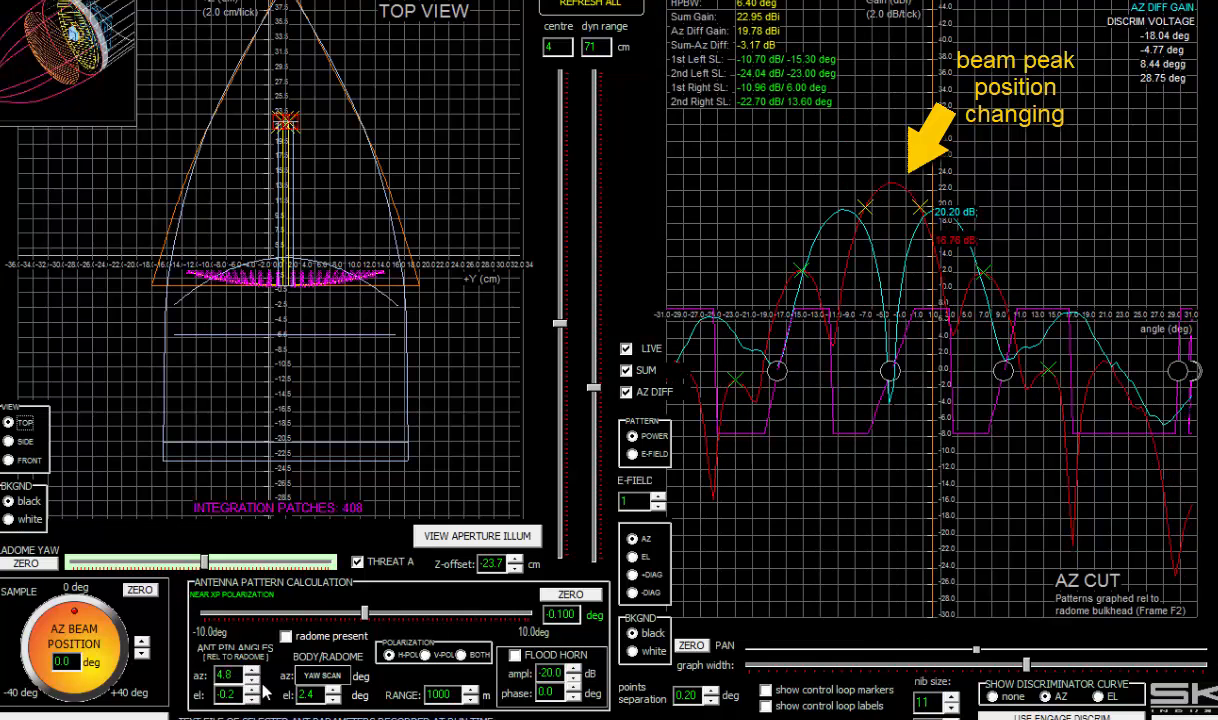
click(253, 682)
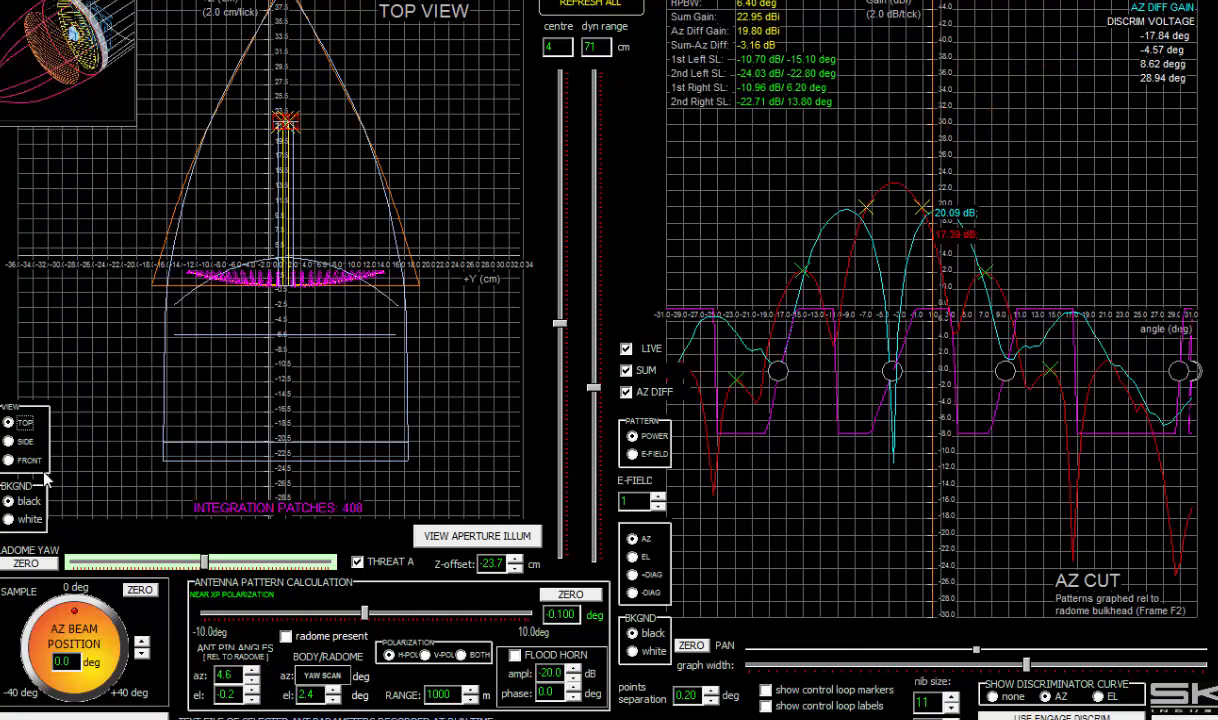
- Back in side view, raise the antenna pin elevation to 1.5 deg and include the radome
click(22, 441)
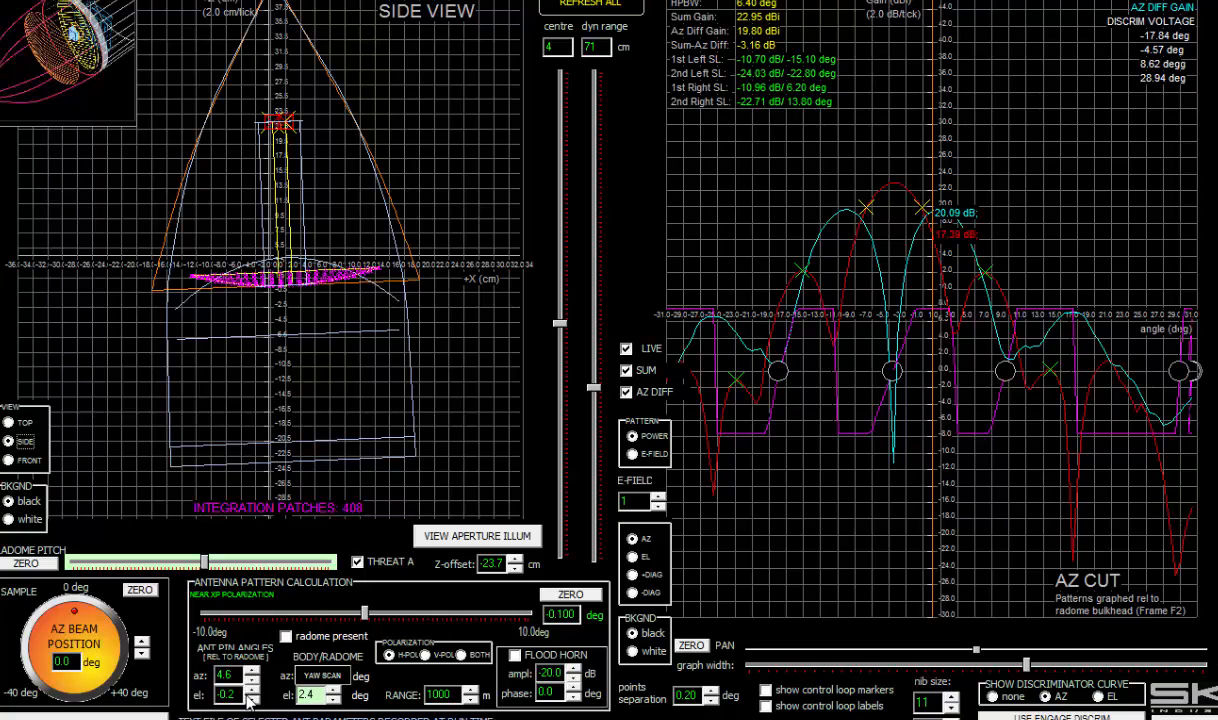
click(252, 690)
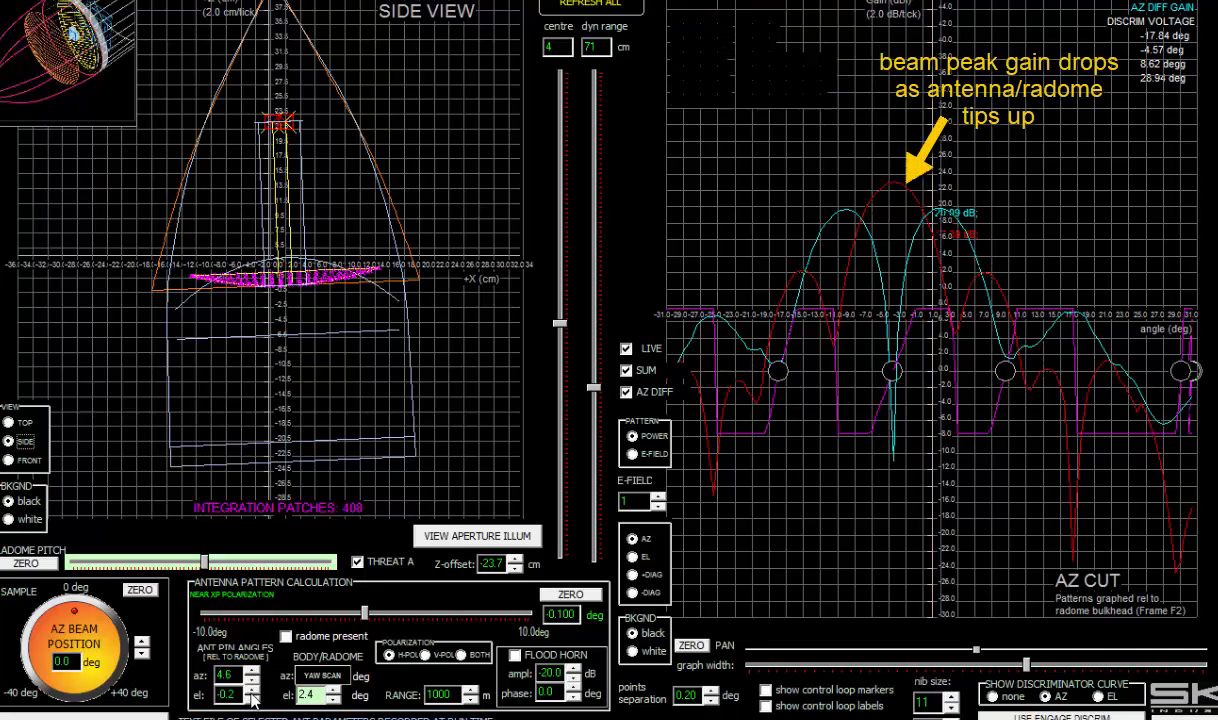
click(252, 690)
click(252, 690)
click(252, 690)
click(252, 690)
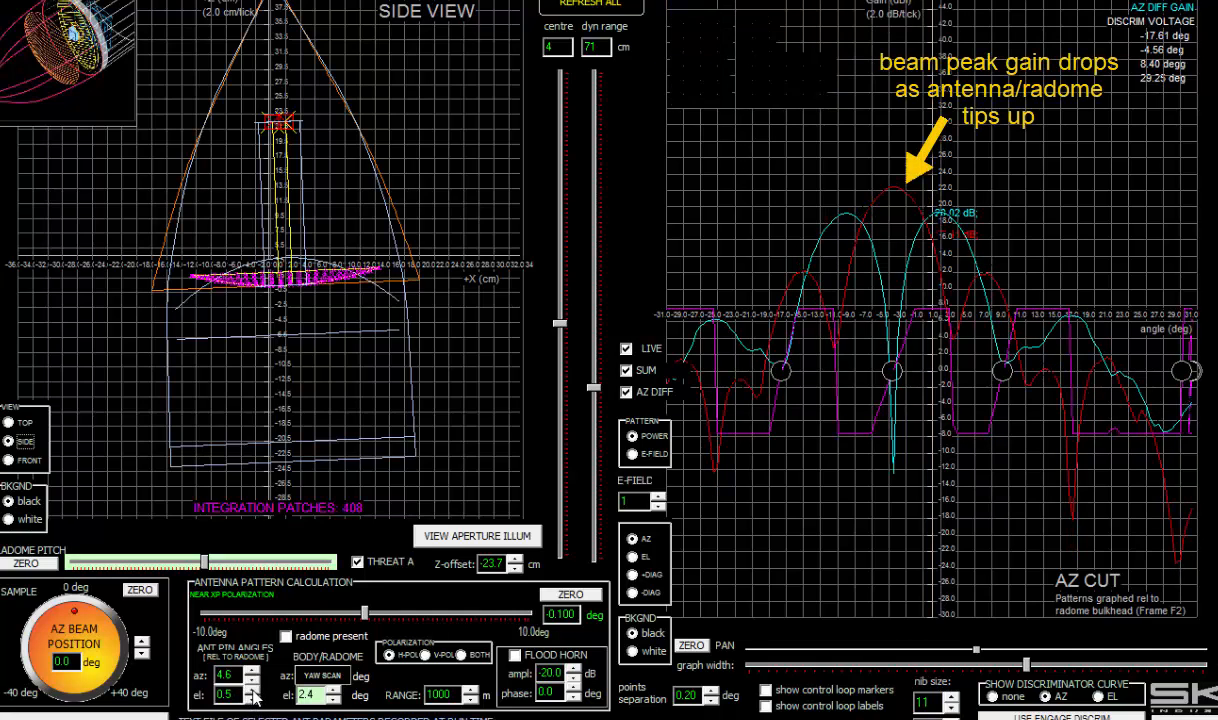
click(253, 690)
click(255, 690)
click(253, 690)
click(253, 690)
click(253, 690)
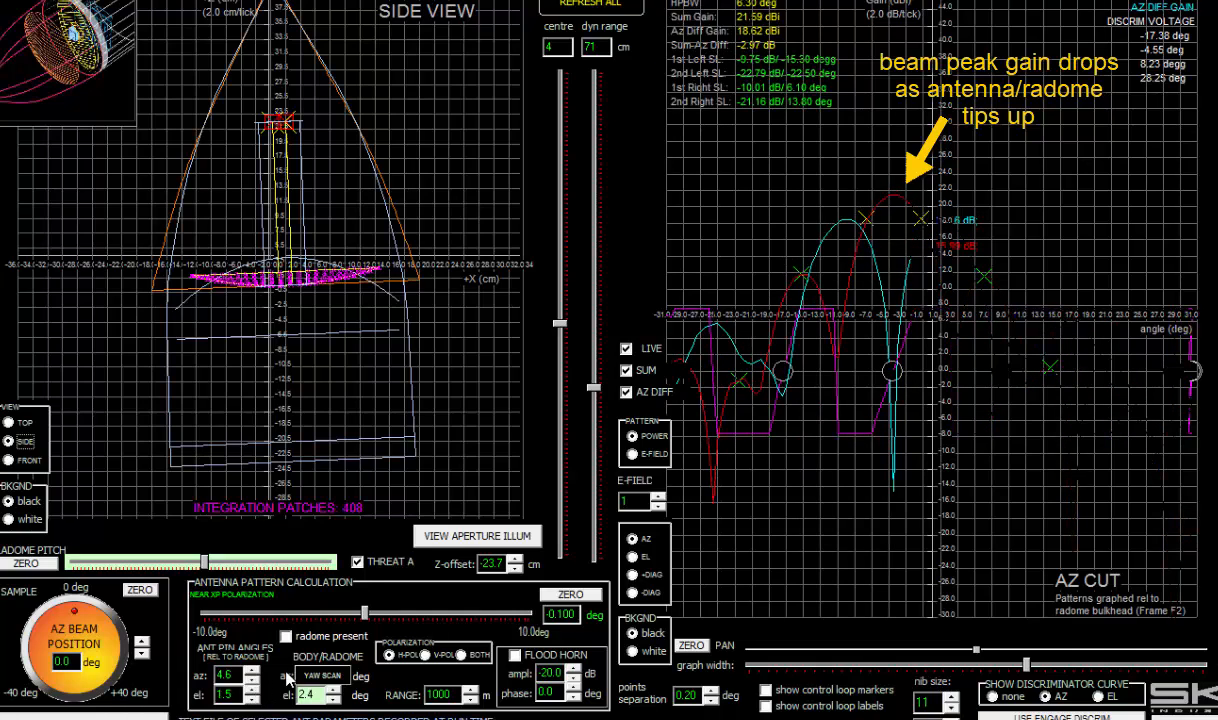
click(253, 690)
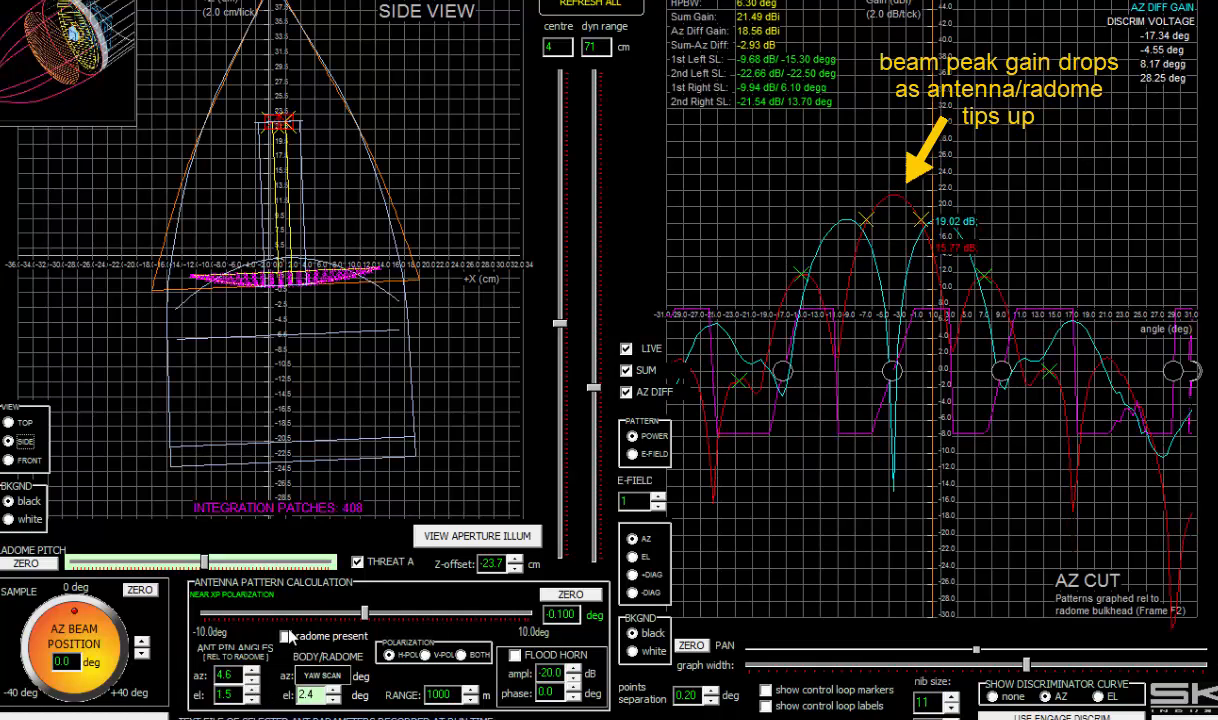
click(288, 637)
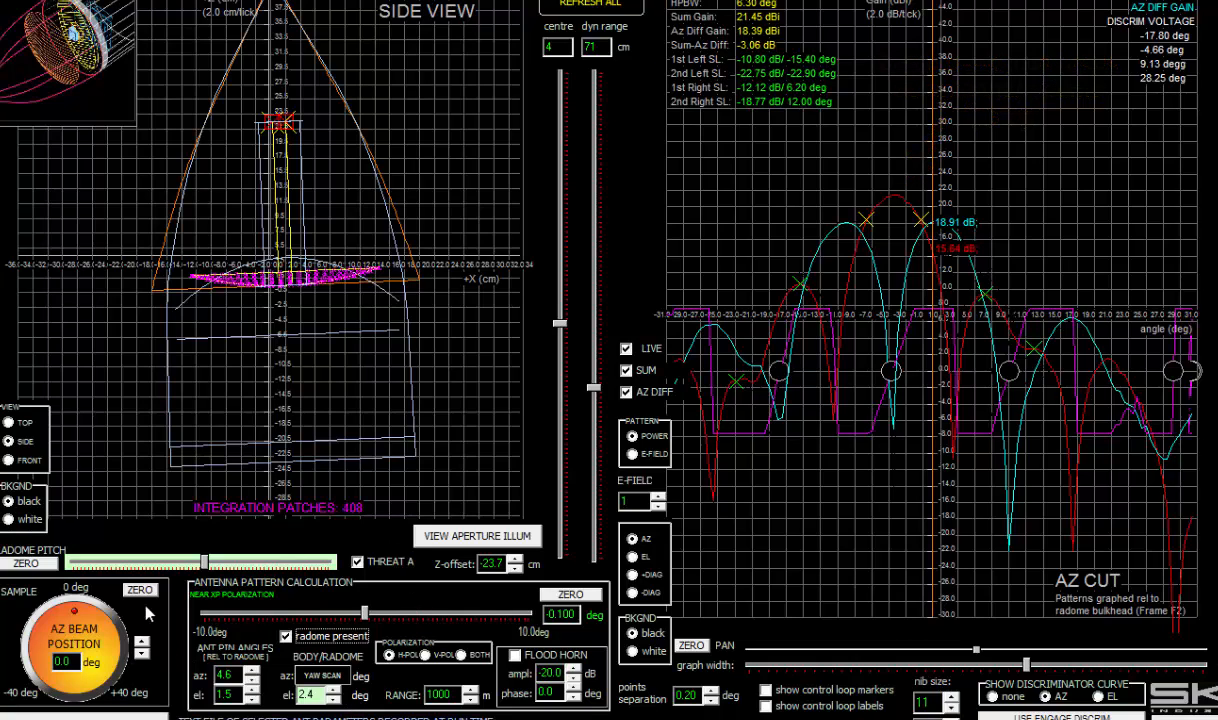
- Zero the radome pitch, switch to antenna scan mode, and refresh all results
click(25, 563)
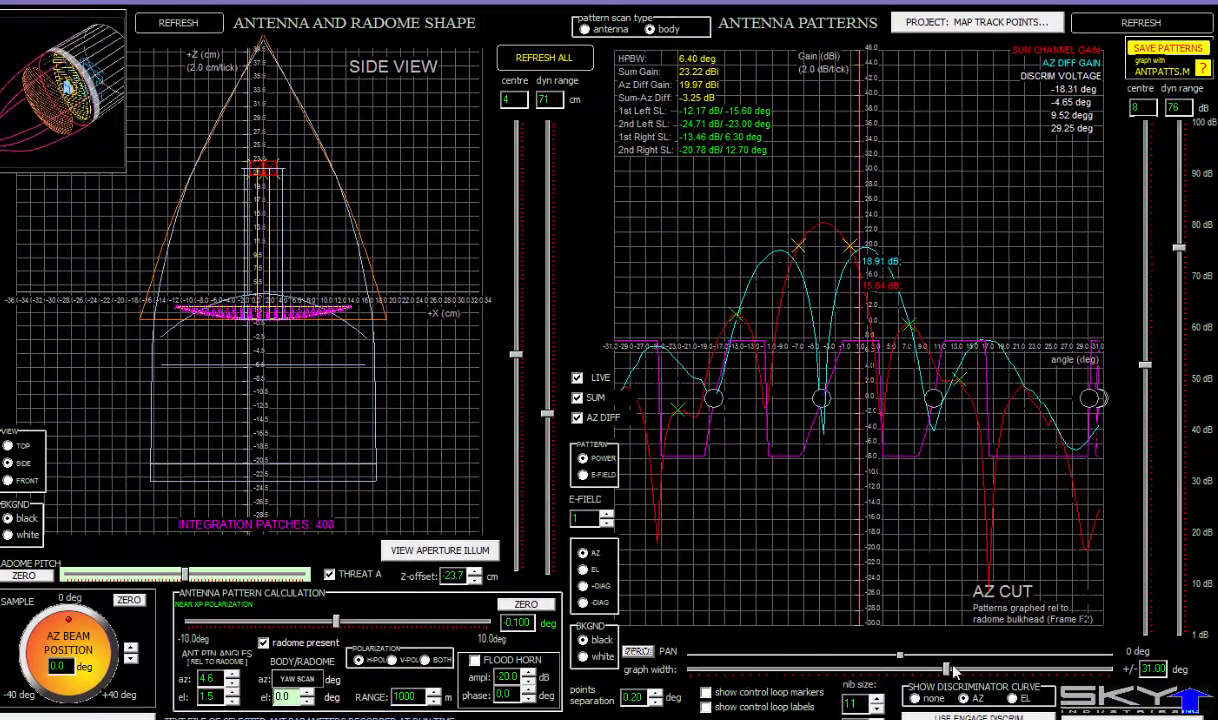
click(606, 31)
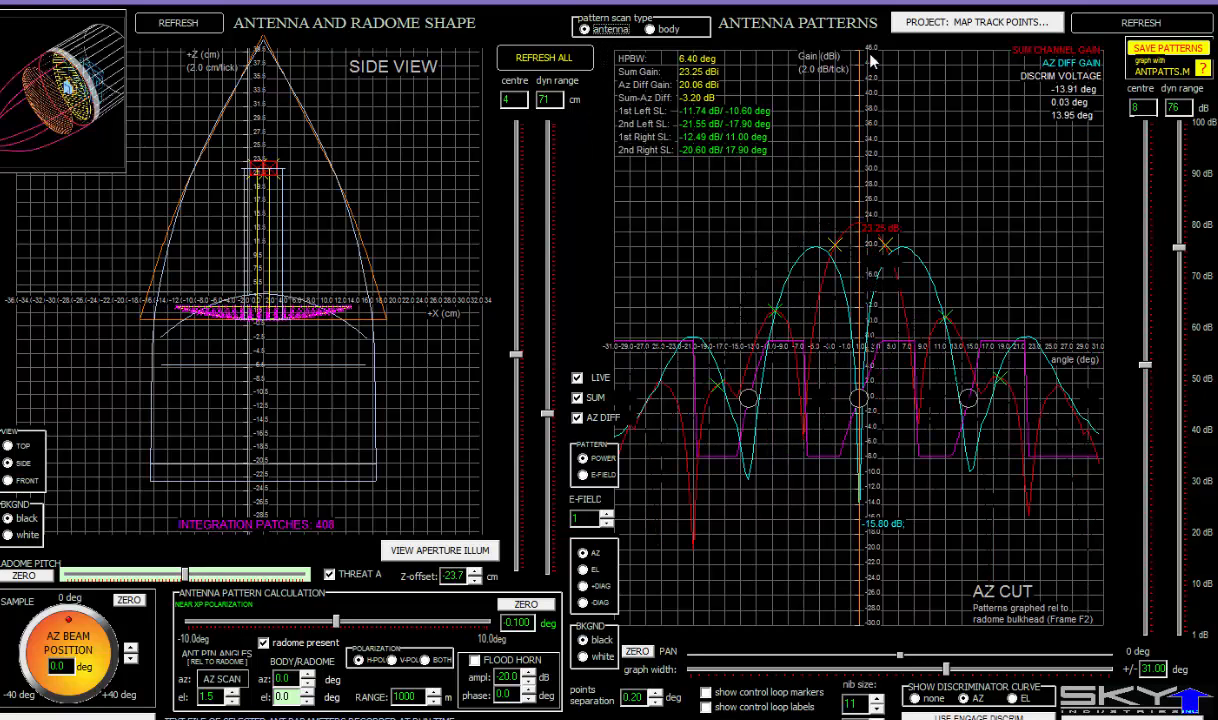
click(547, 55)
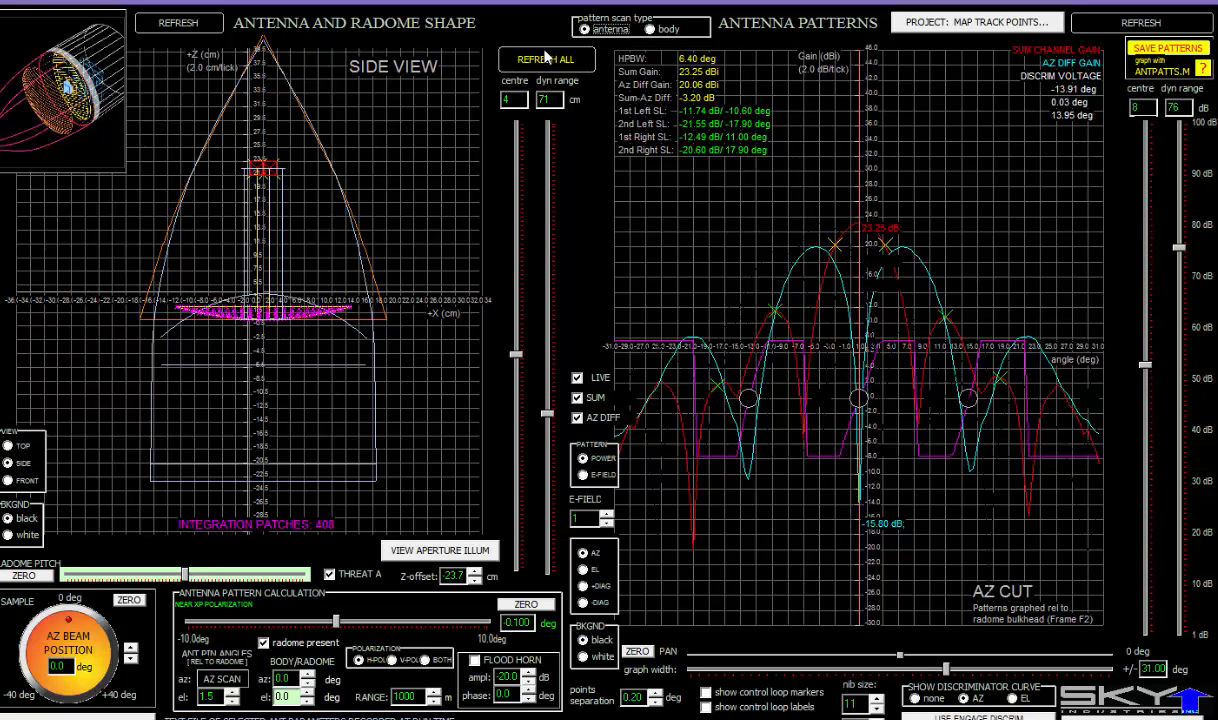